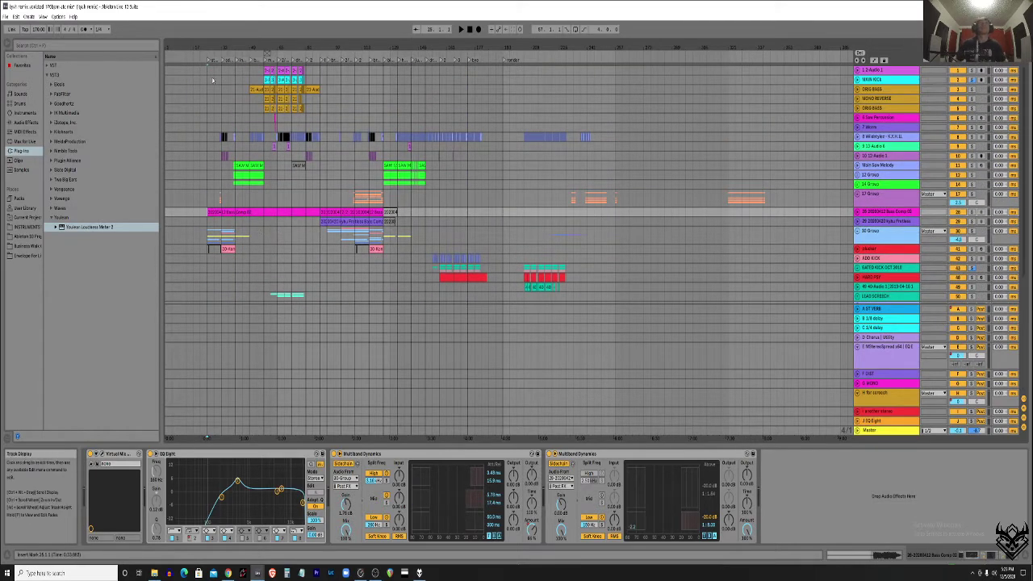
Start playback of the arrangement from the start locator.
click(211, 74)
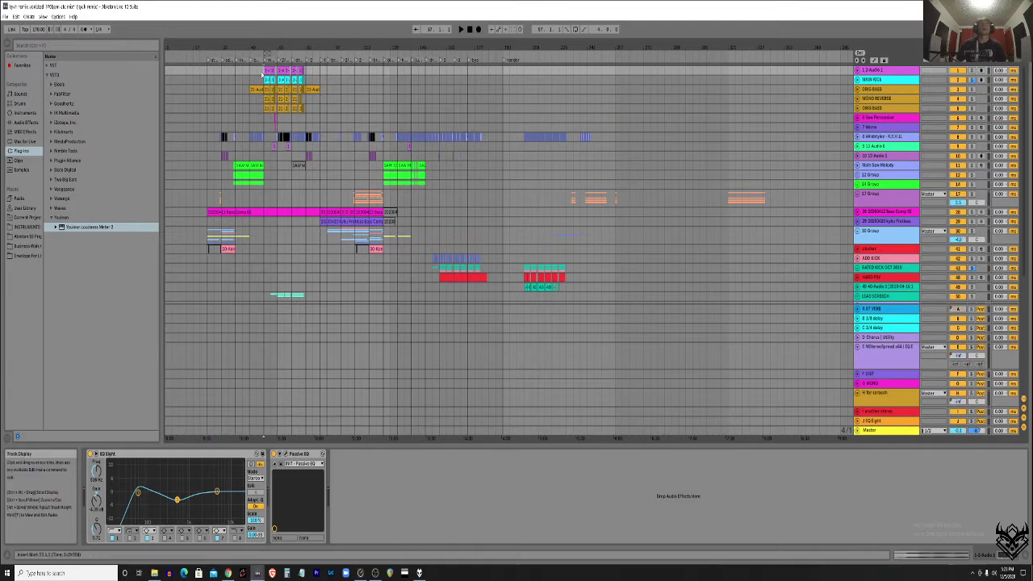
scroll(264, 71, up, 5)
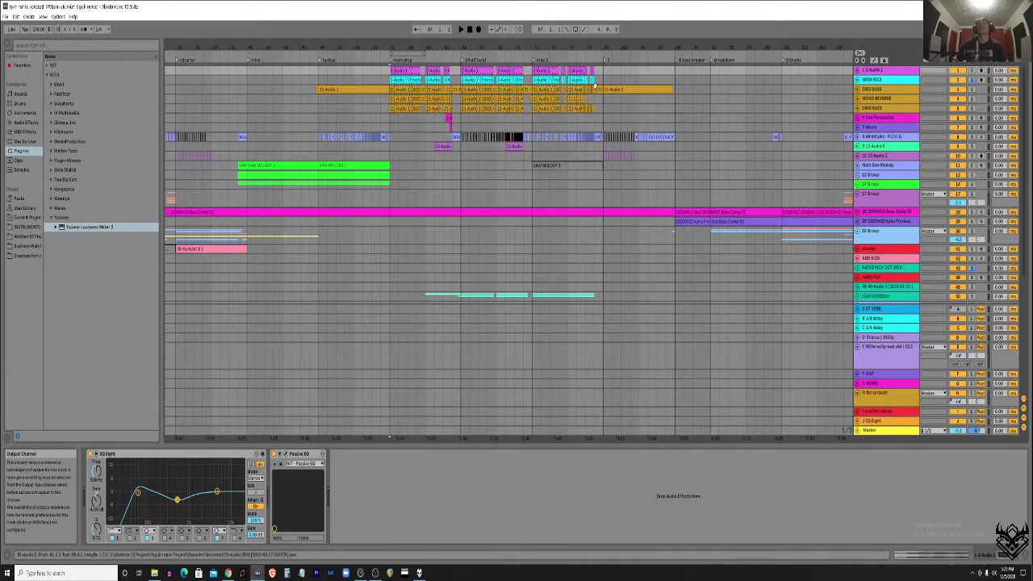
scroll(542, 161, down, 3)
scroll(541, 161, up, 3)
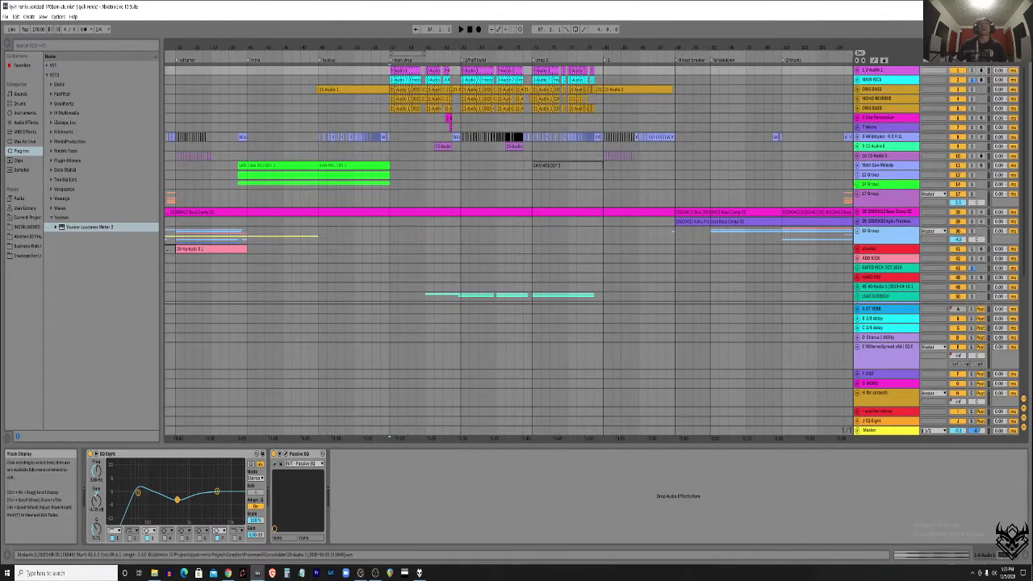
scroll(256, 70, left, 4)
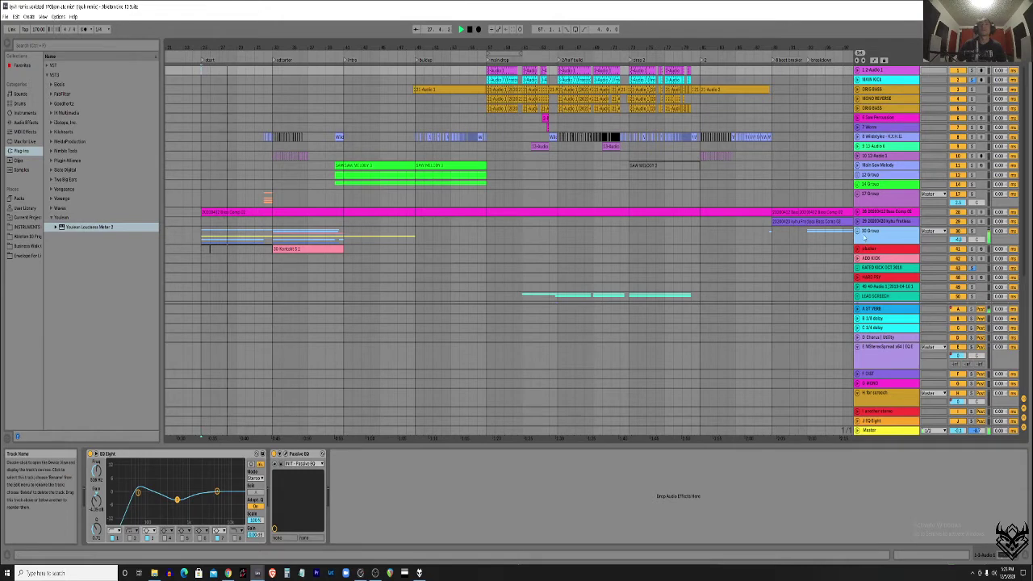
Unfold the 30 Group and examine the steel drum, trumpet, organ and piano clips around the start of the song.
click(858, 232)
scroll(881, 250, down, 3)
scroll(428, 182, down, 1)
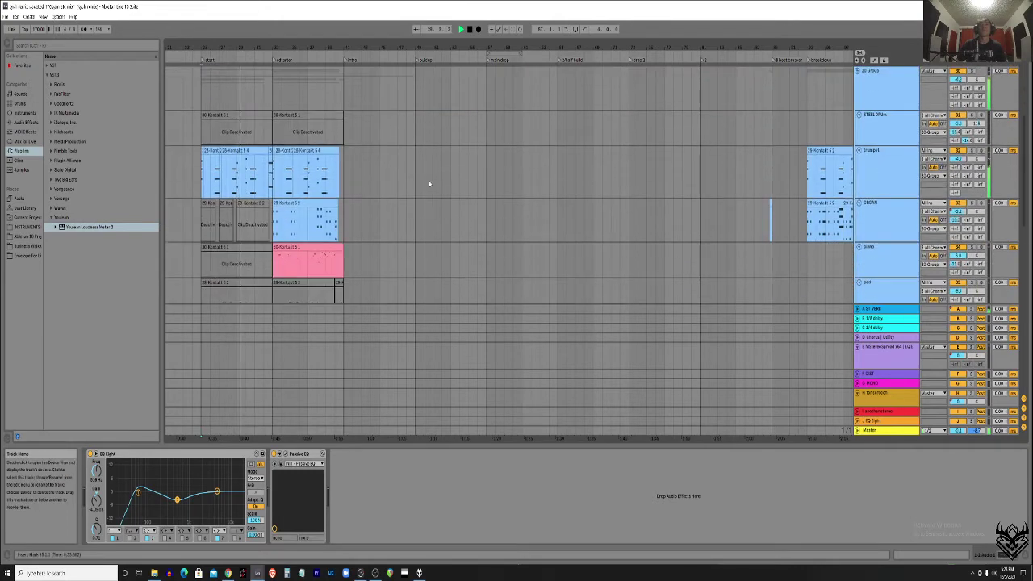
scroll(403, 185, up, 3)
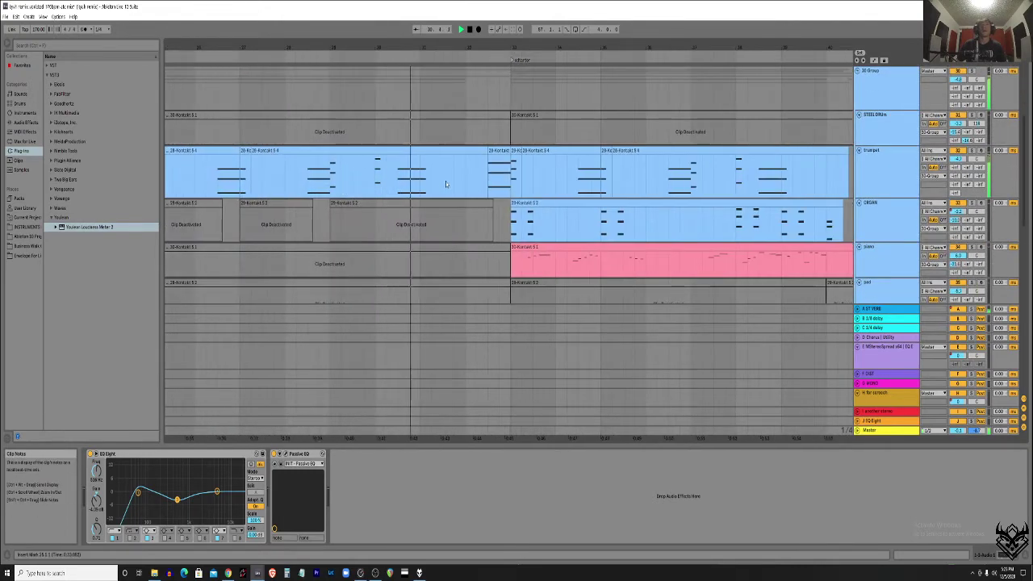
scroll(419, 173, down, 5)
scroll(417, 175, up, 3)
scroll(417, 175, down, 5)
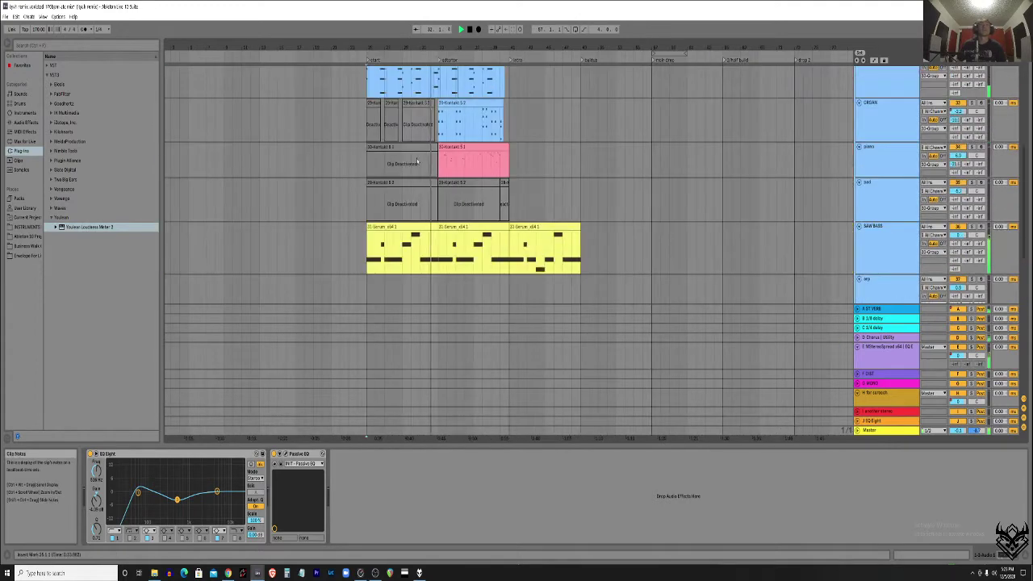
Examine the remaining 30 Group tracks, from the saw bass down to the guitar audio.
scroll(451, 145, up, 5)
scroll(464, 143, up, 2)
scroll(456, 158, down, 5)
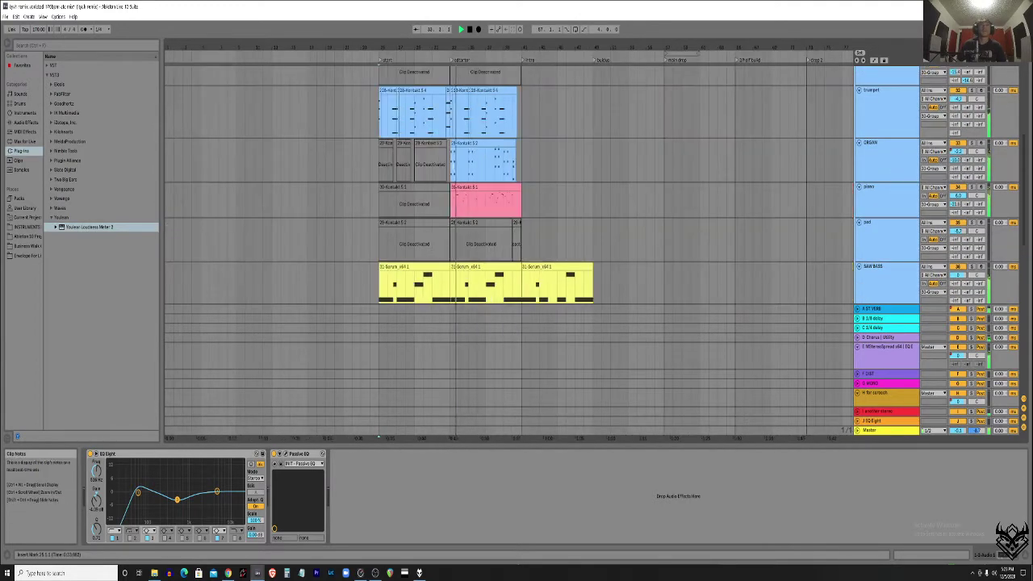
scroll(447, 174, down, 5)
scroll(442, 183, down, 3)
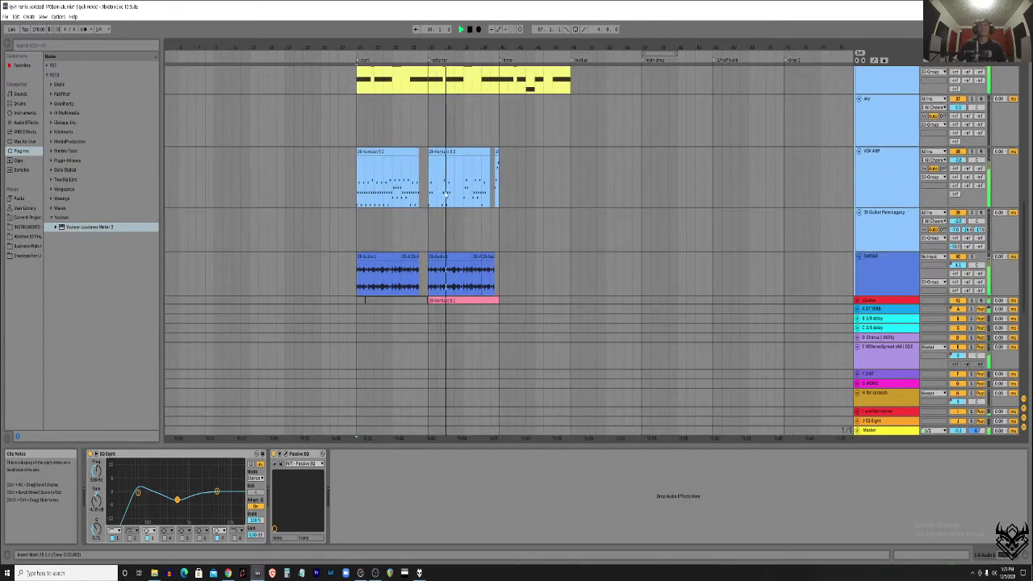
scroll(786, 182, down, 3)
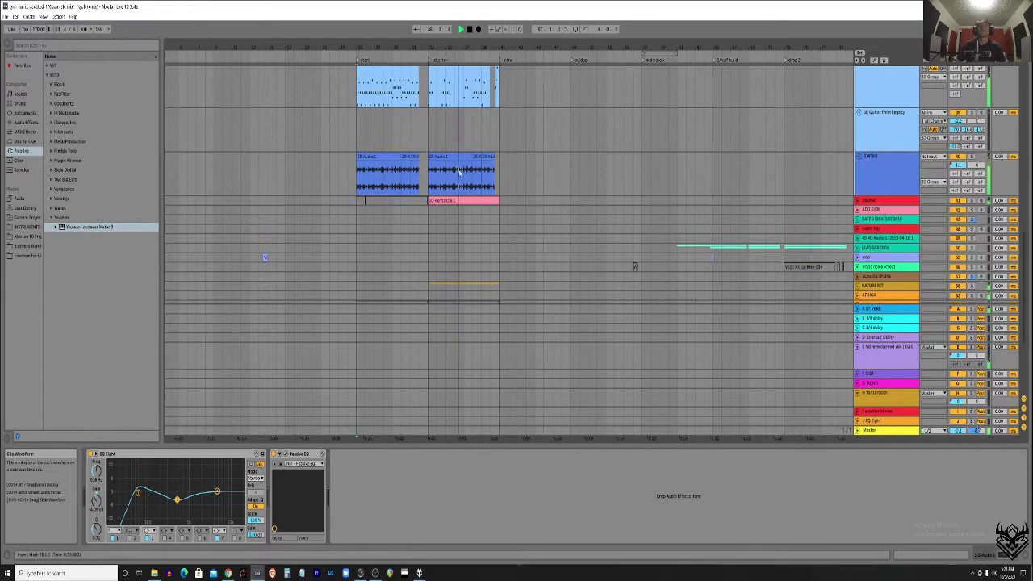
Show the guitar audio track's effect chain and review the arrangement back up to the first tracks.
click(471, 187)
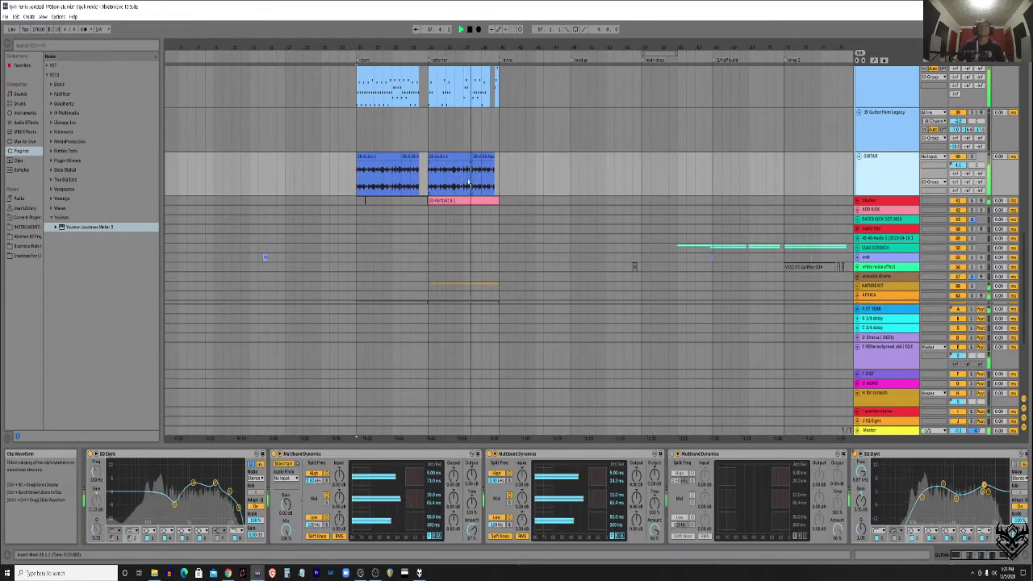
scroll(472, 188, up, 10)
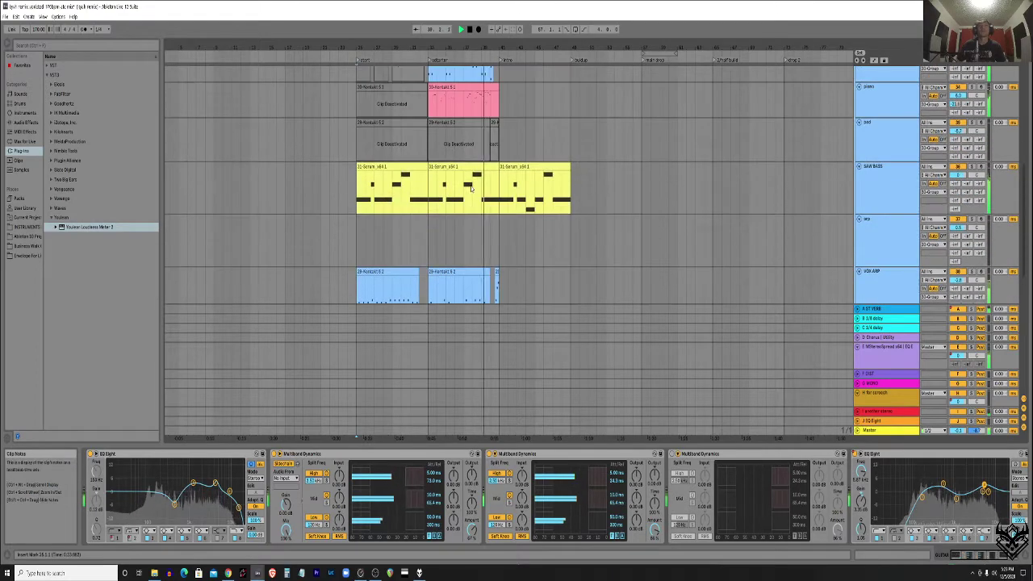
scroll(472, 187, up, 10)
scroll(472, 187, down, 10)
scroll(466, 192, up, 10)
scroll(466, 192, left, 2)
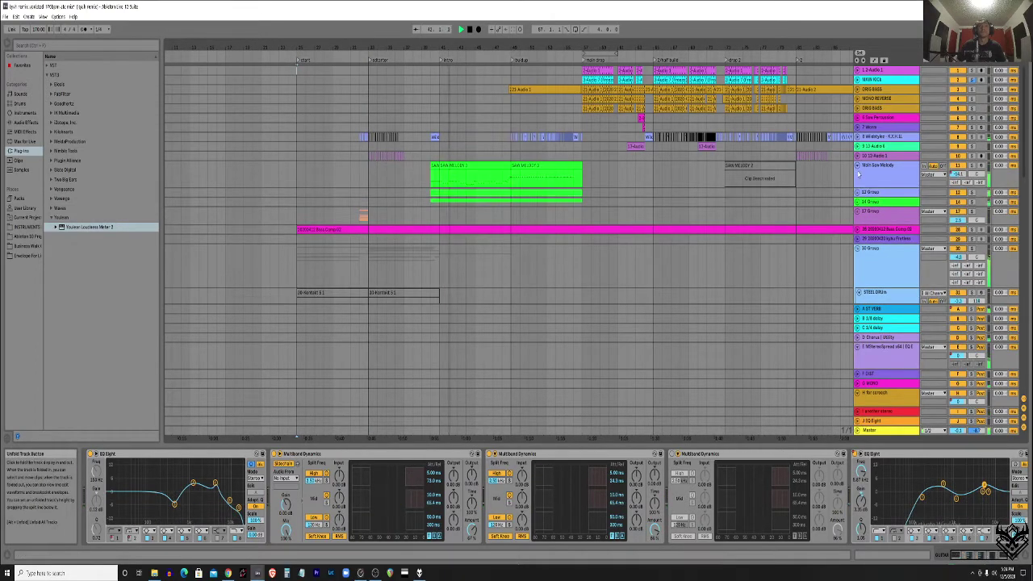
Unfold the Main Saw Melody track and the 12 Group, and show the devices of each.
click(857, 174)
click(858, 192)
scroll(646, 192, down, 3)
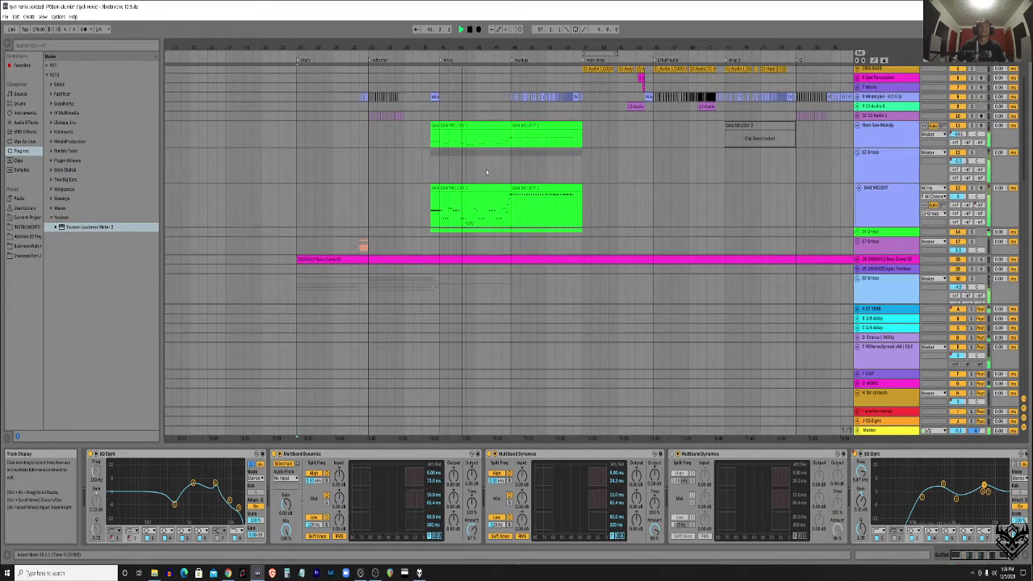
click(878, 139)
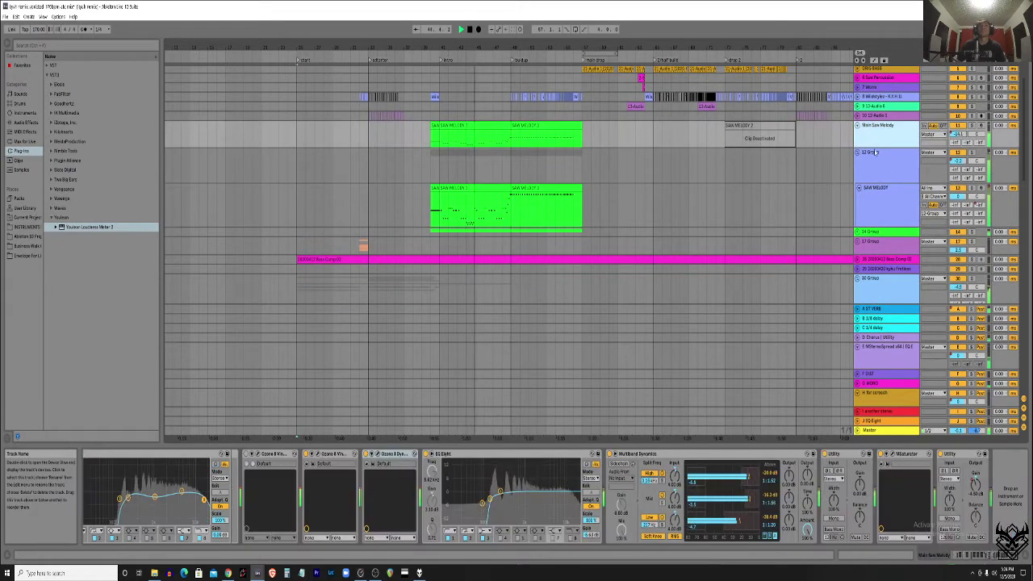
click(879, 165)
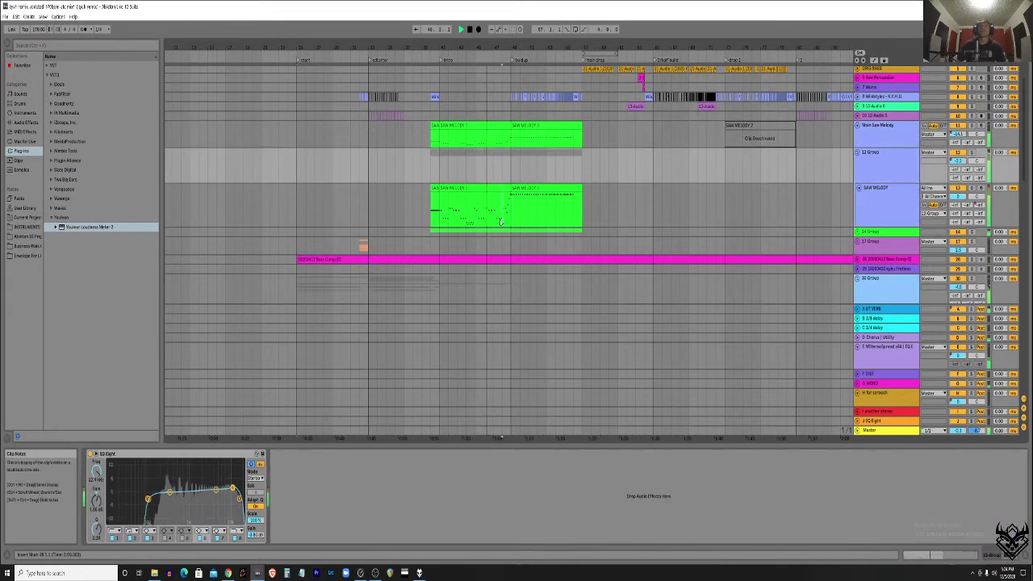
Place the insert marker on the Main Saw Melody track just before the buildup and listen on into the buildup.
click(501, 223)
click(496, 149)
scroll(496, 169, up, 2)
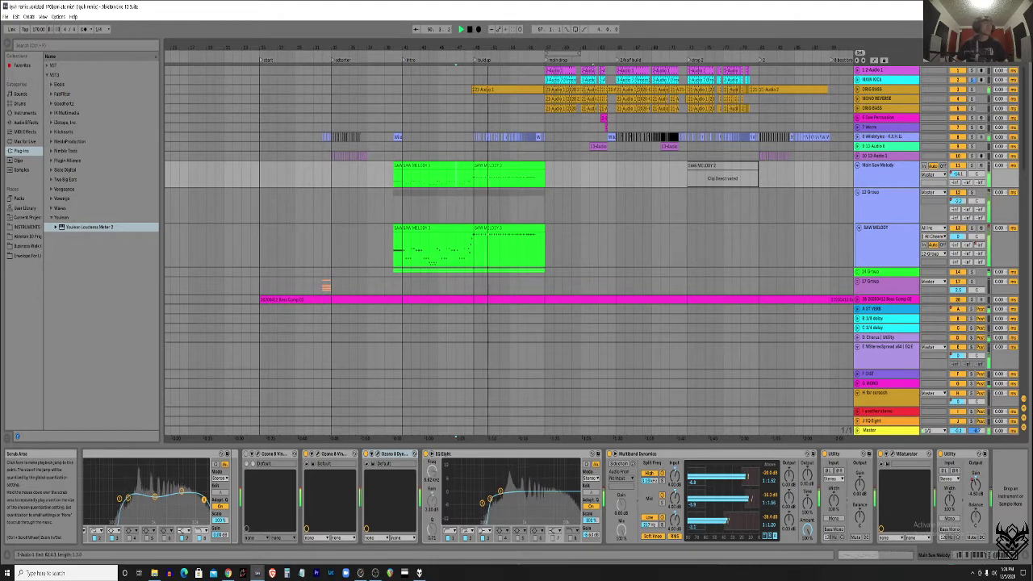
mouse_move(375, 574)
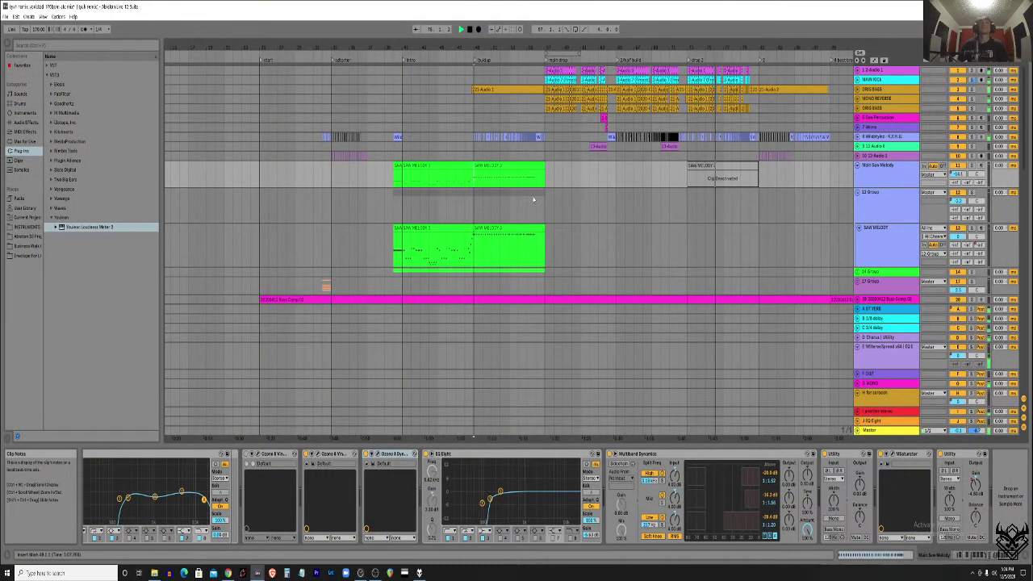
Examine the arrangement from the later saw melody section back to the buildup and main drop.
scroll(633, 199, right, 10)
scroll(353, 187, left, 8)
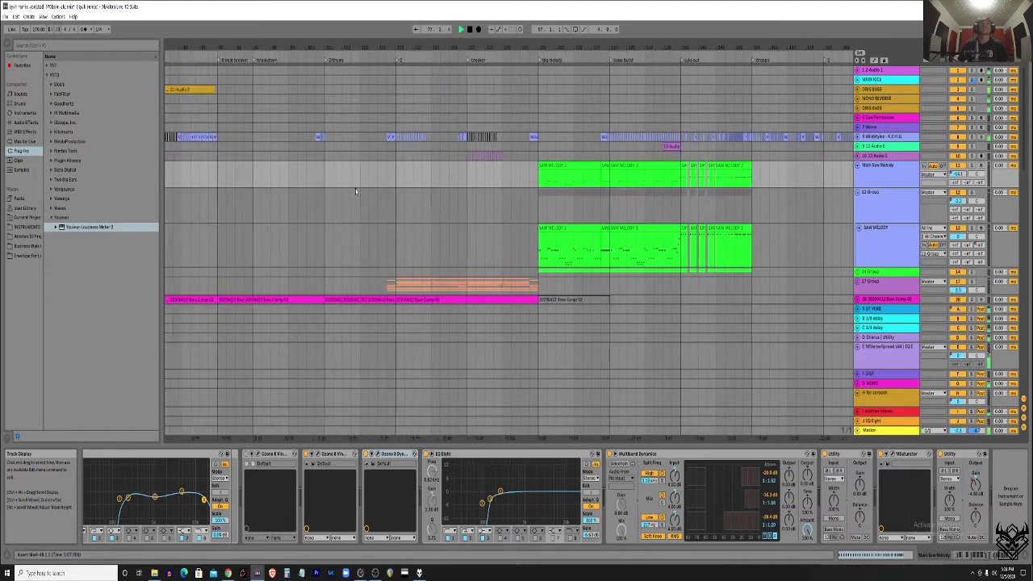
scroll(343, 193, left, 10)
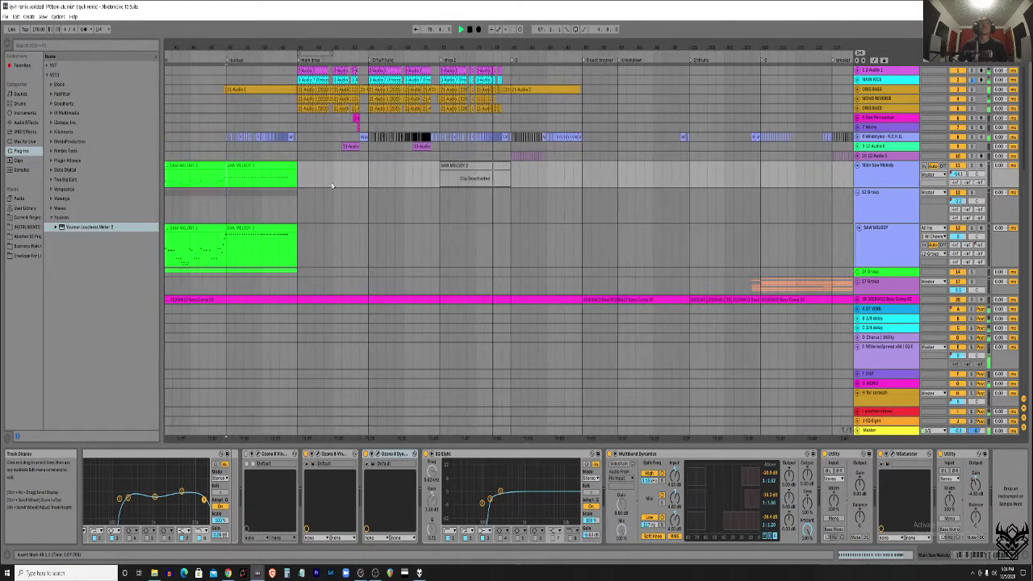
scroll(476, 170, left, 2)
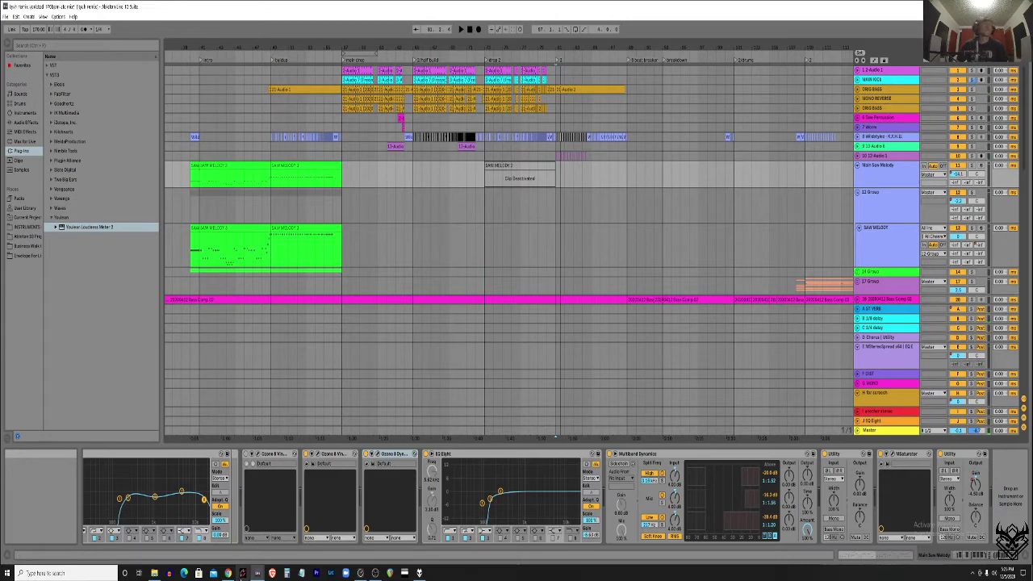
mouse_move(375, 574)
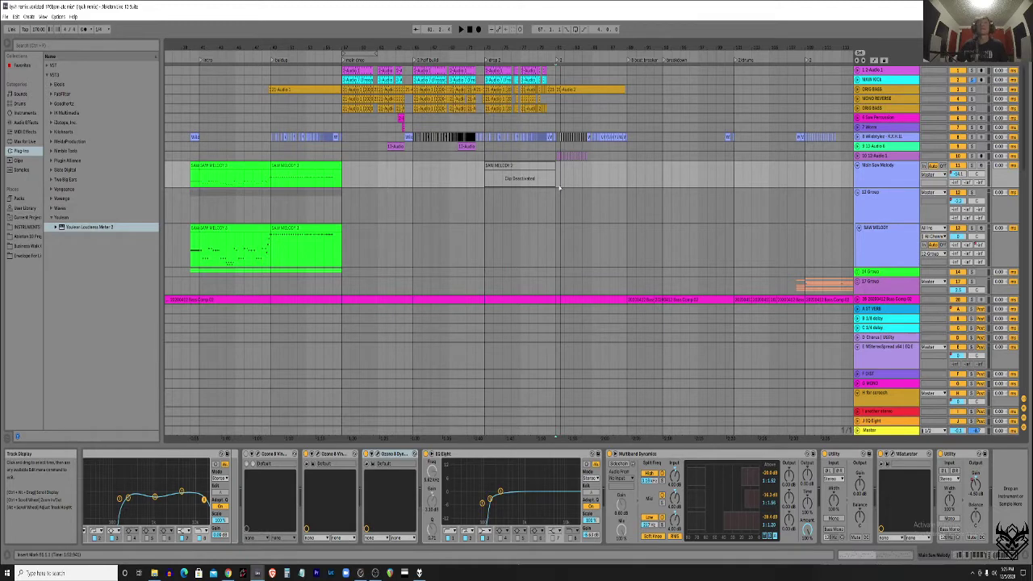
scroll(349, 187, left, 3)
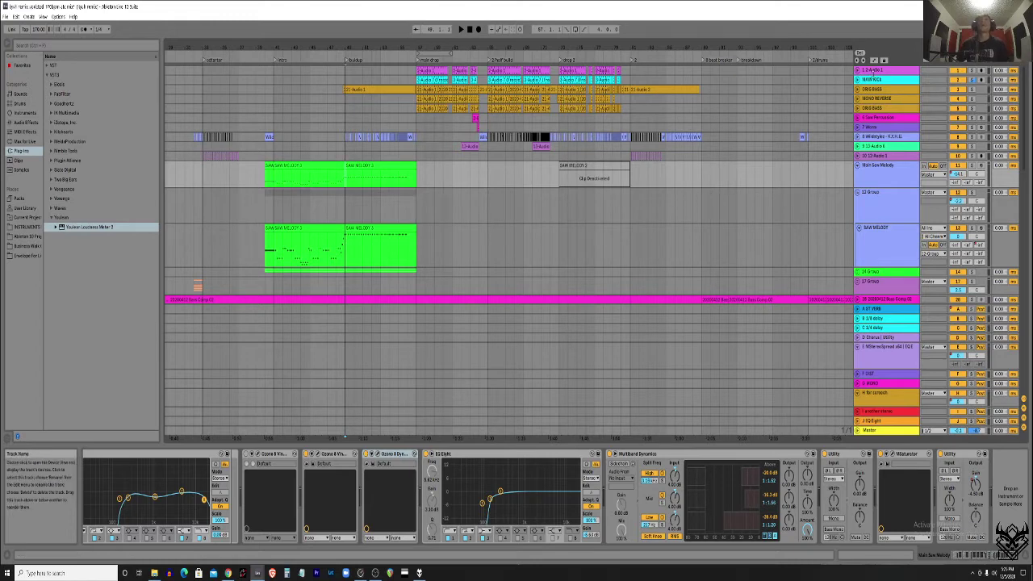
Compare the device chains of the 2-Audio 1, MAIN KICK and bass tracks.
click(874, 71)
click(874, 89)
click(875, 79)
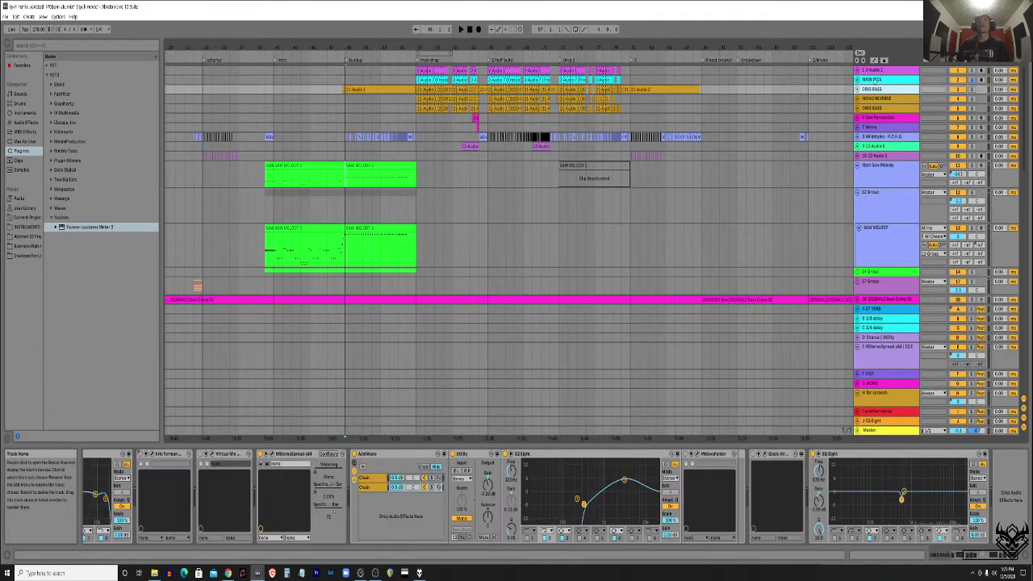
click(882, 70)
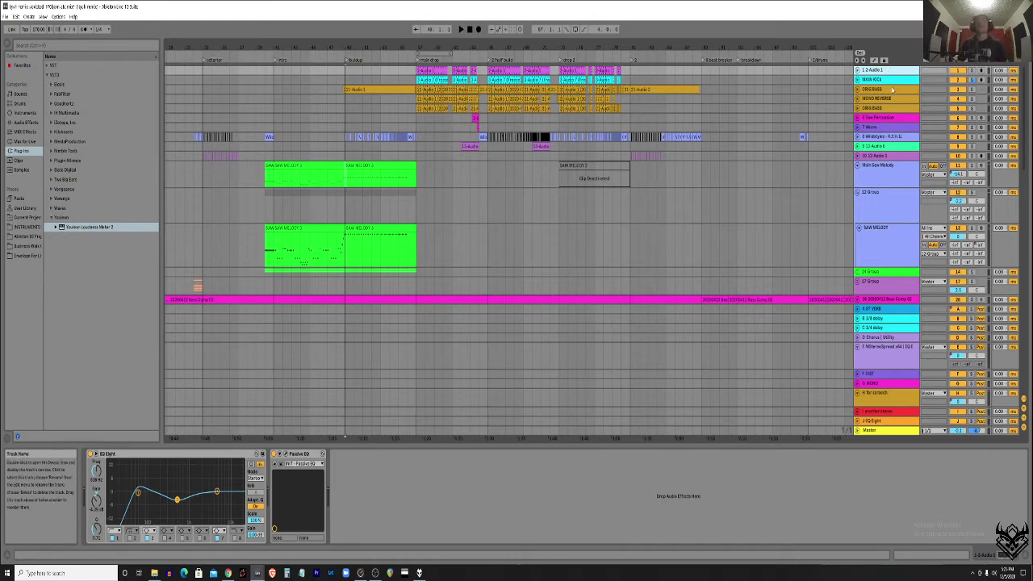
click(878, 103)
click(882, 84)
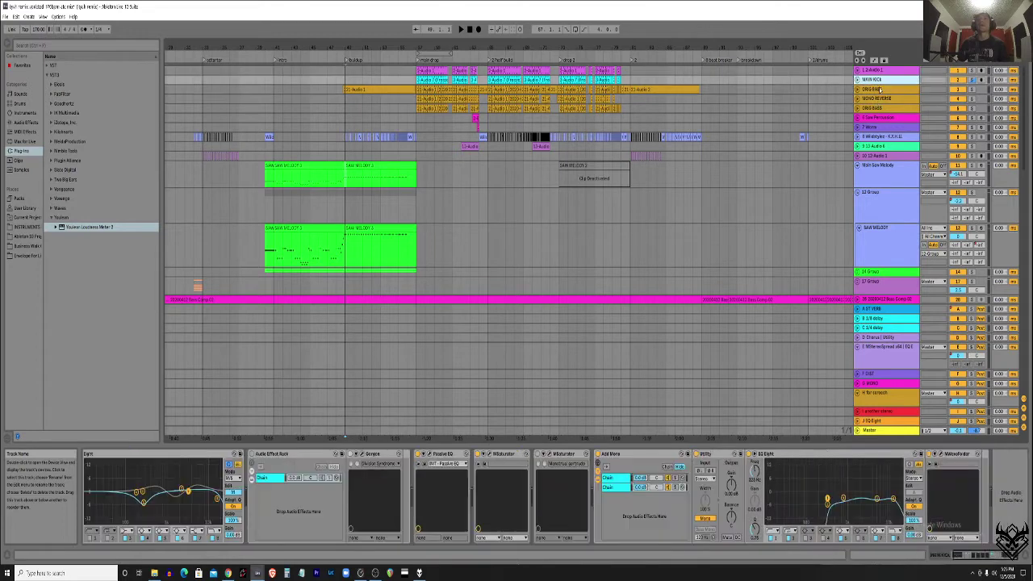
Unfold both ORIG BASS tracks, MONO REVERSE, MAIN KICK and 2-Audio 1 to show their waveforms.
click(857, 108)
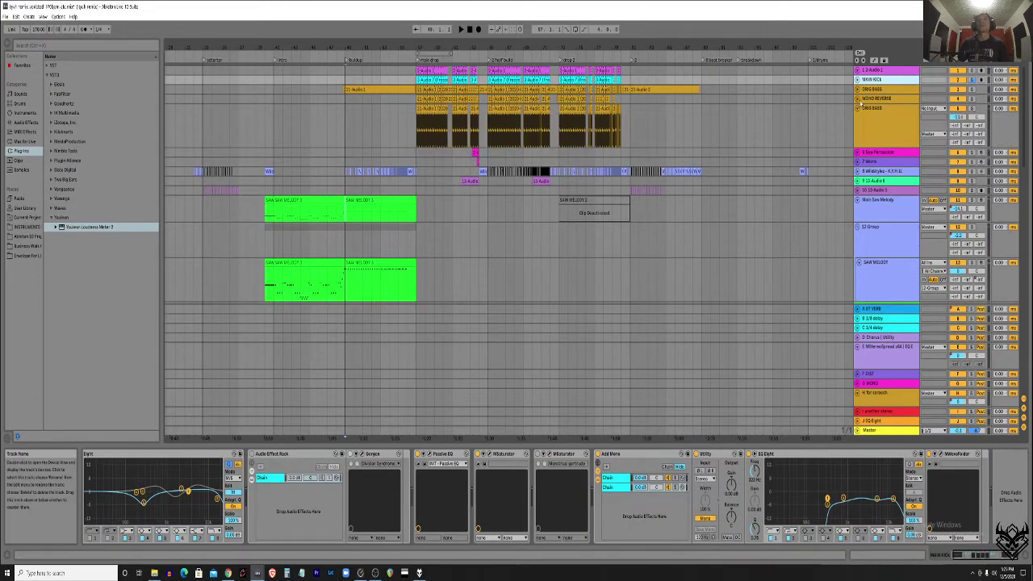
click(858, 99)
click(857, 89)
click(858, 79)
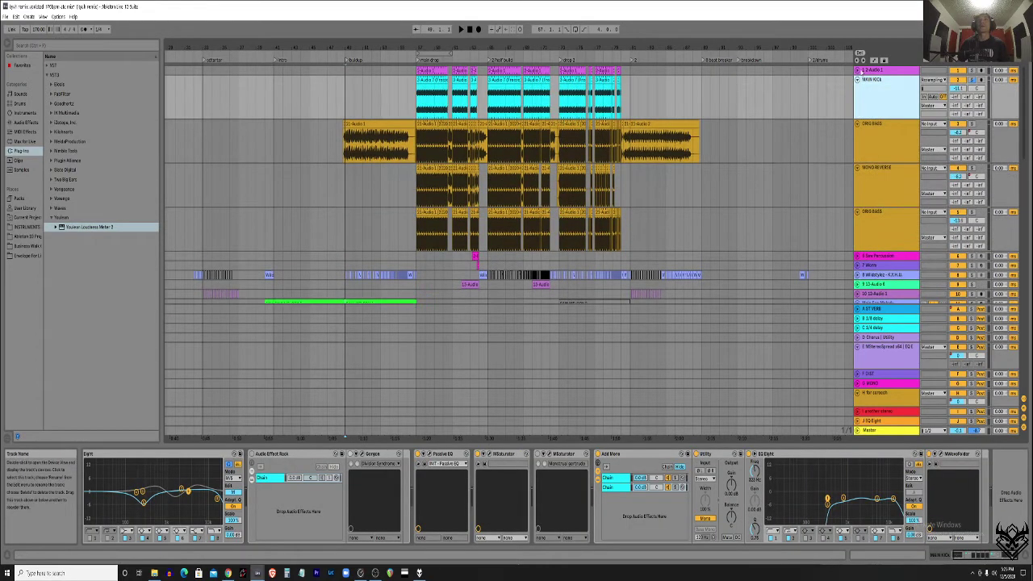
click(858, 71)
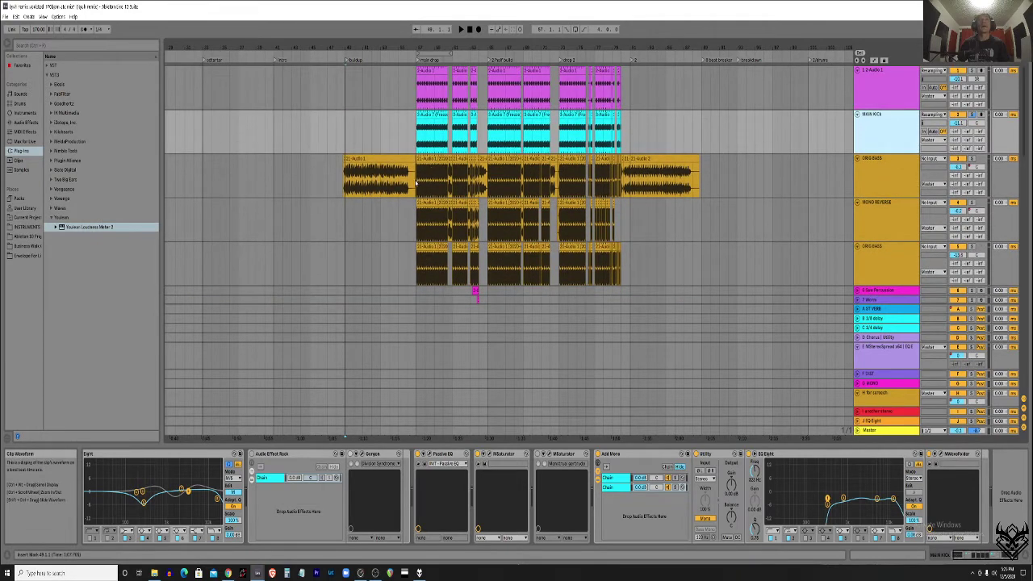
Play from the main drop with both ORIG BASS tracks and MONO REVERSE soloed.
click(415, 184)
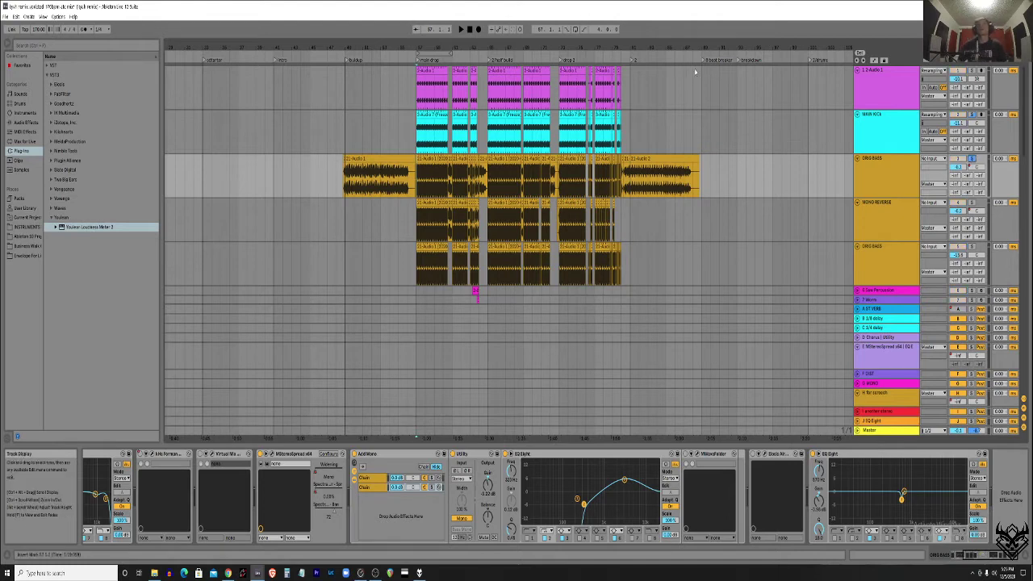
key(space)
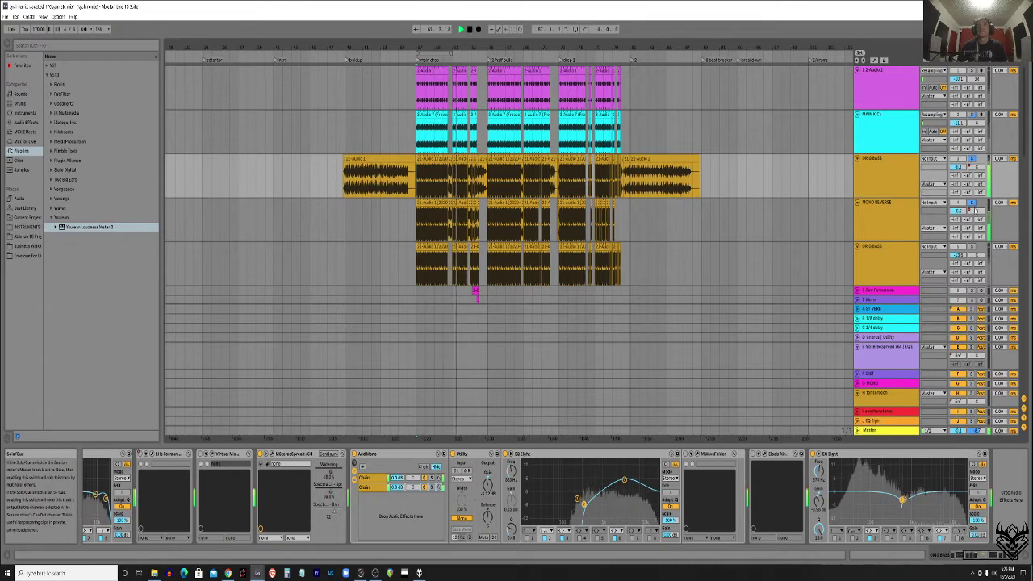
scroll(974, 208, down, 1)
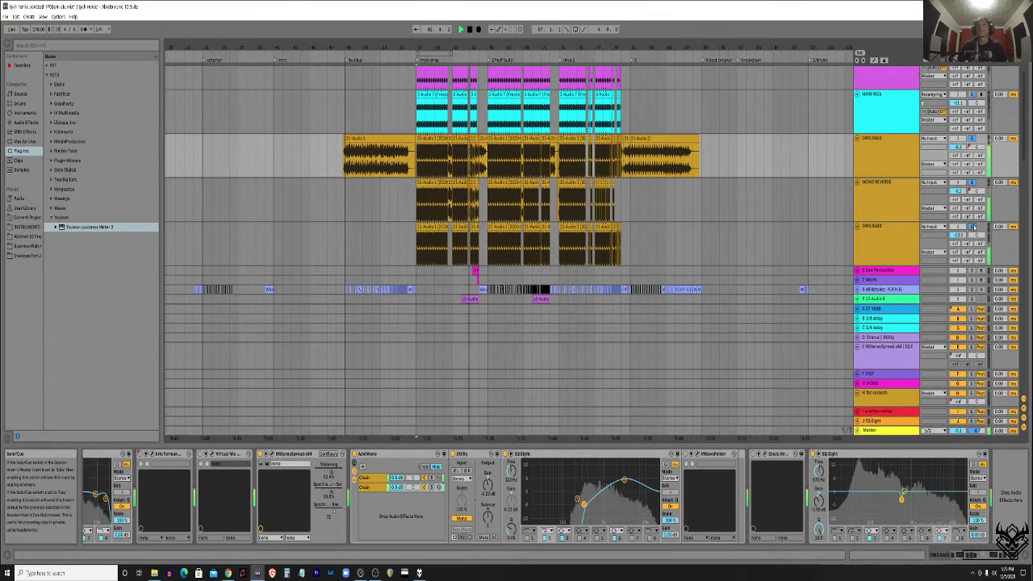
scroll(708, 183, up, 1)
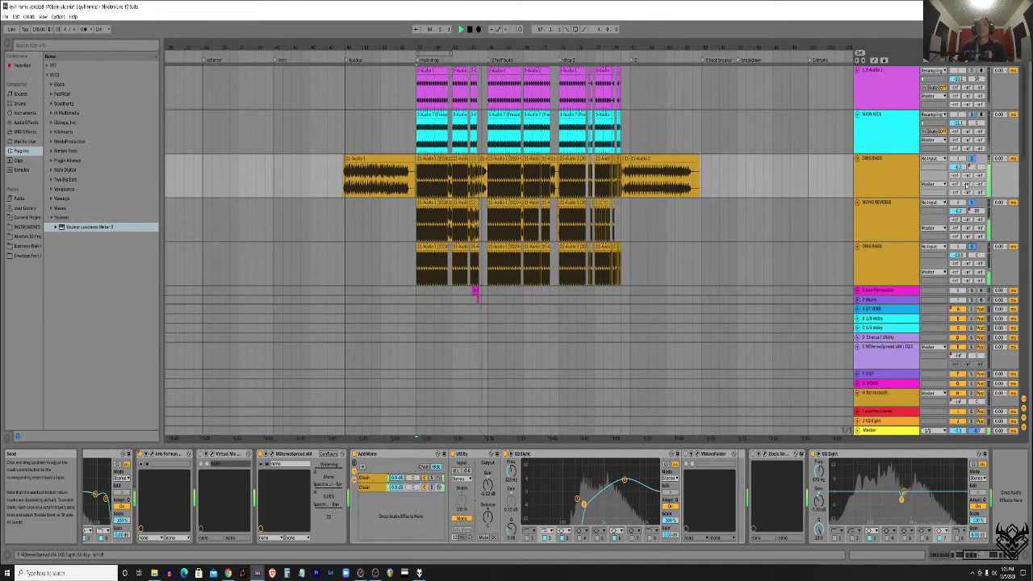
Show the lower ORIG BASS track's devices and add MAIN KICK and 2-Audio 1 to the solo playback.
click(883, 247)
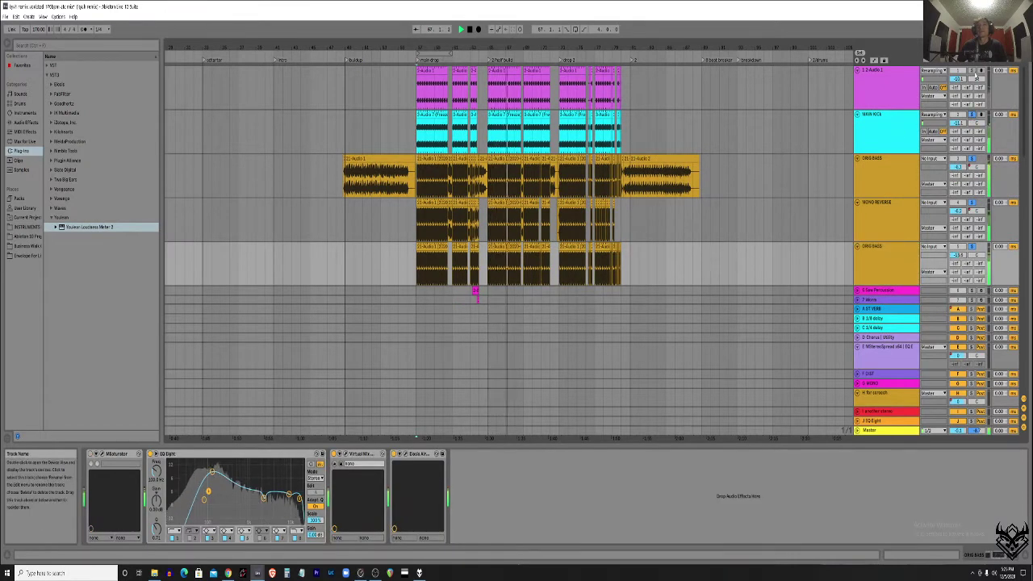
scroll(884, 99, down, 1)
scroll(883, 98, up, 1)
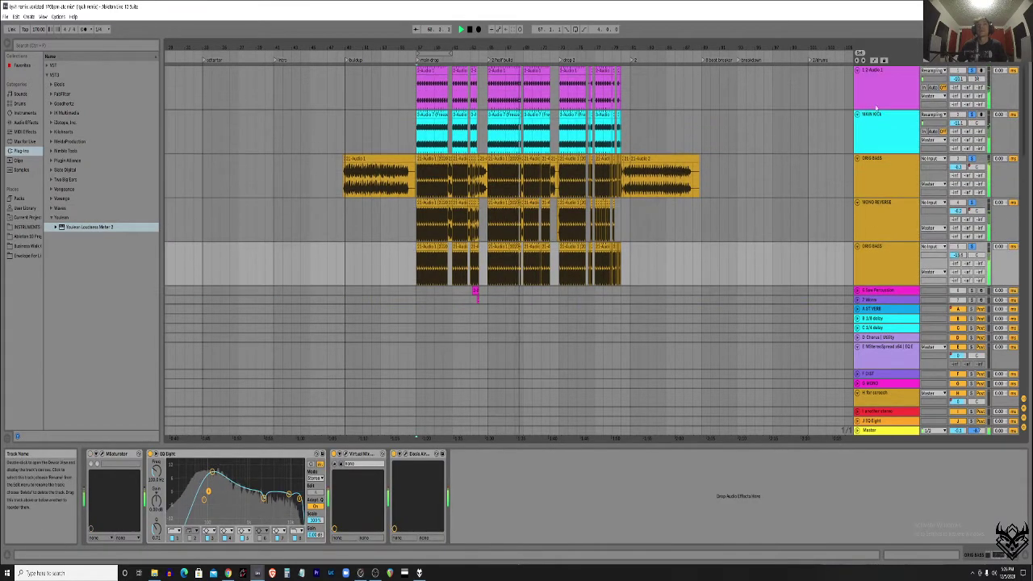
Clear the kick and bass solos, unfold the LEAD SCREECH group, and show its device chain during playback.
scroll(888, 100, down, 2)
scroll(887, 121, up, 2)
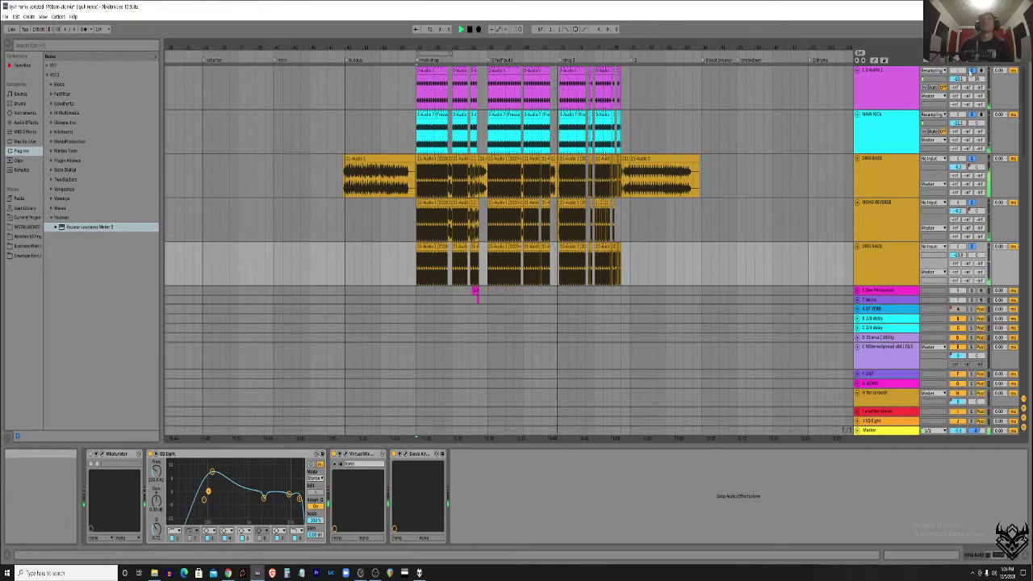
scroll(556, 129, down, 3)
scroll(529, 160, up, 10)
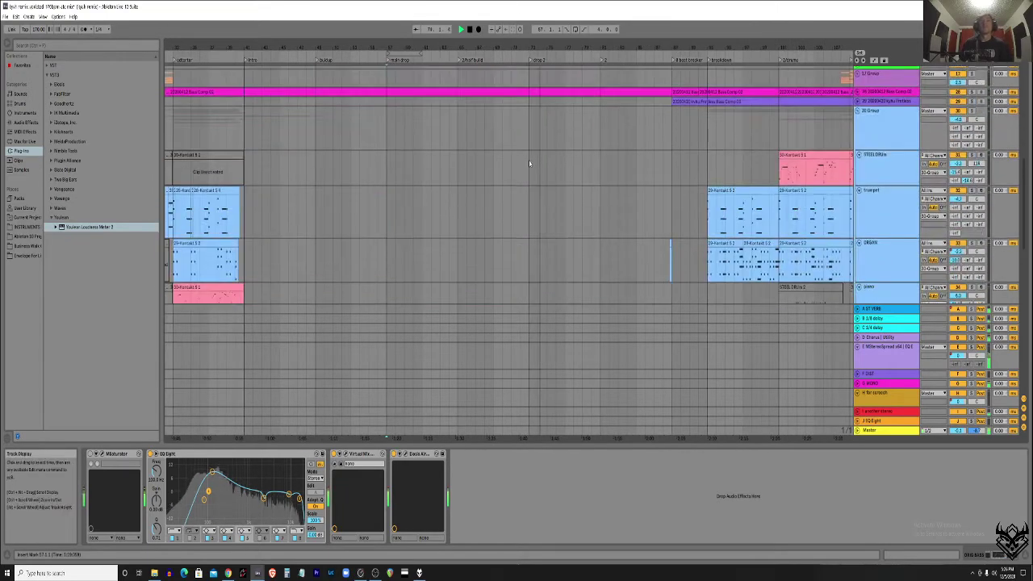
scroll(525, 176, up, 5)
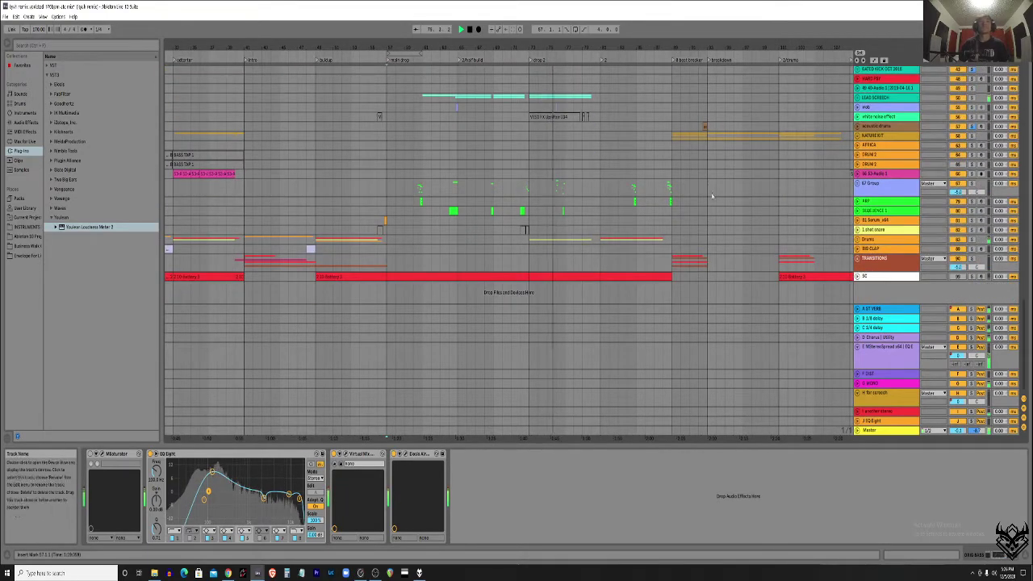
scroll(748, 220, up, 2)
click(855, 257)
scroll(887, 234, down, 2)
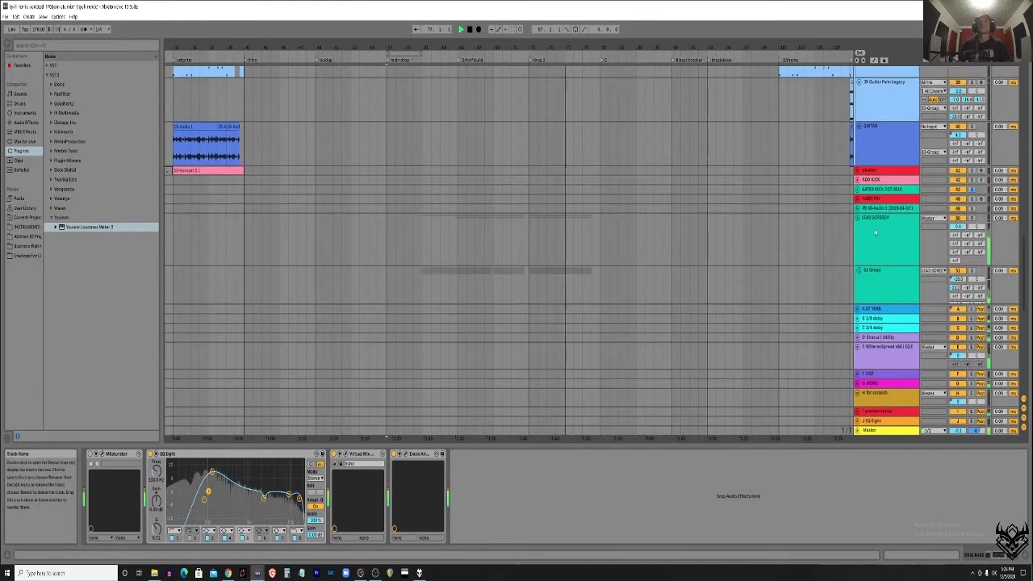
scroll(913, 207, down, 1)
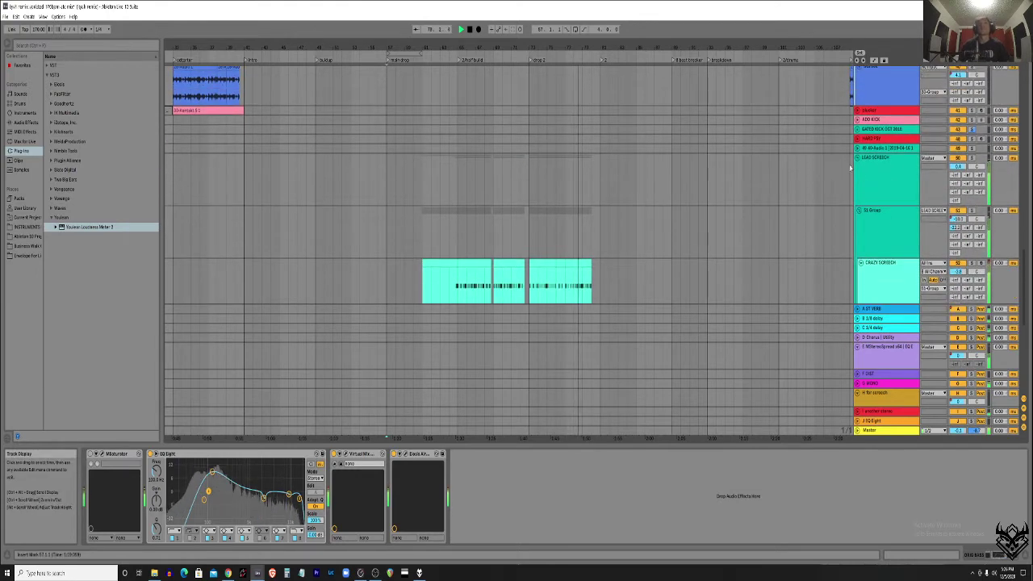
click(913, 178)
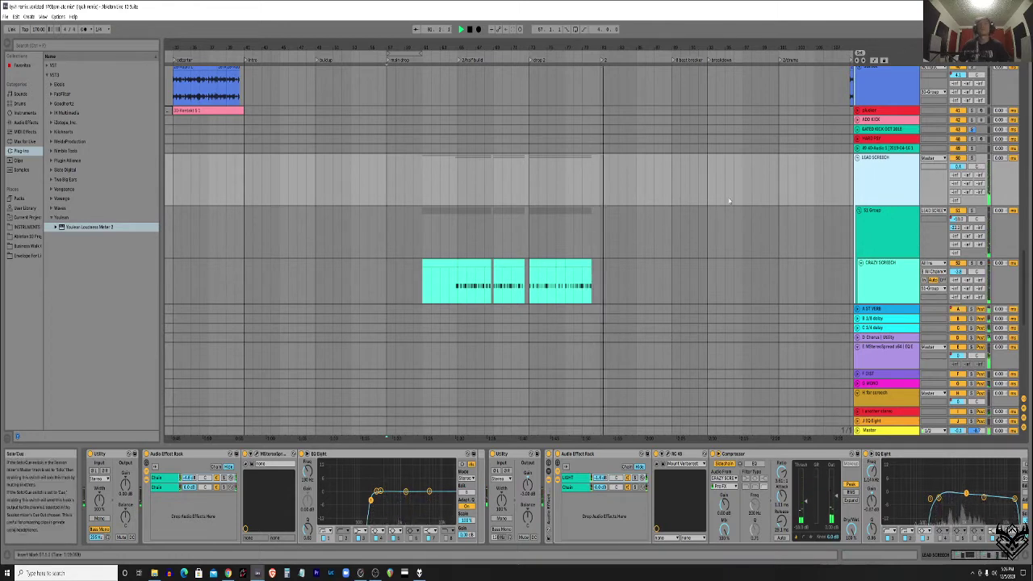
Solo the LEAD SCREECH group and play it from the half build marker.
scroll(564, 201, up, 1)
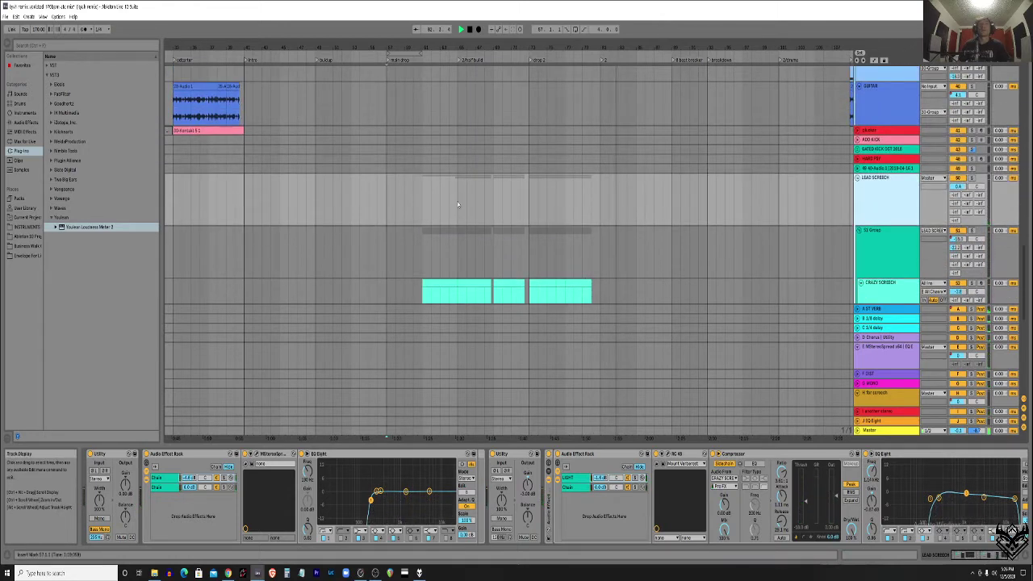
scroll(841, 188, down, 4)
scroll(869, 196, up, 2)
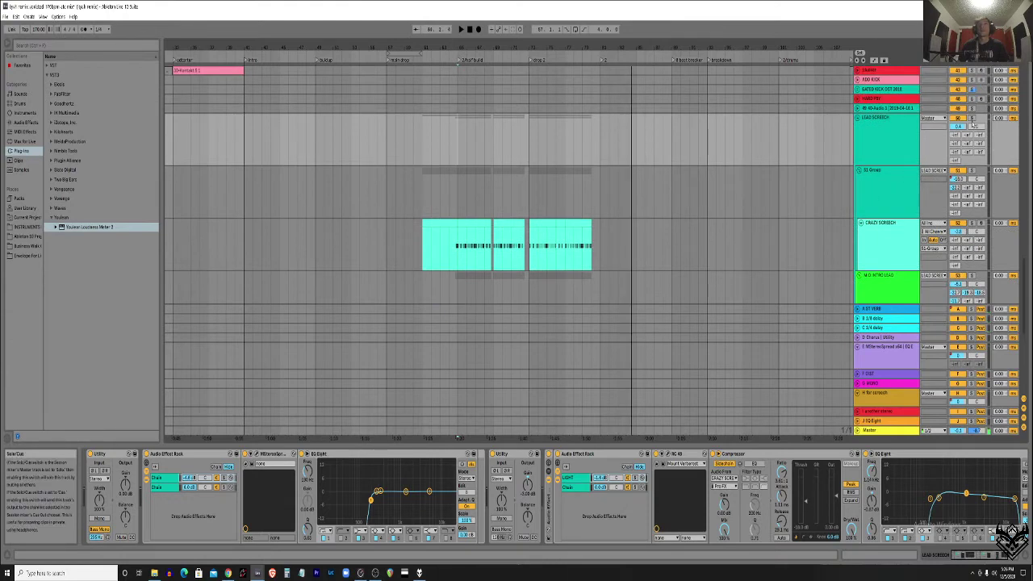
scroll(540, 138, down, 2)
scroll(484, 201, up, 1)
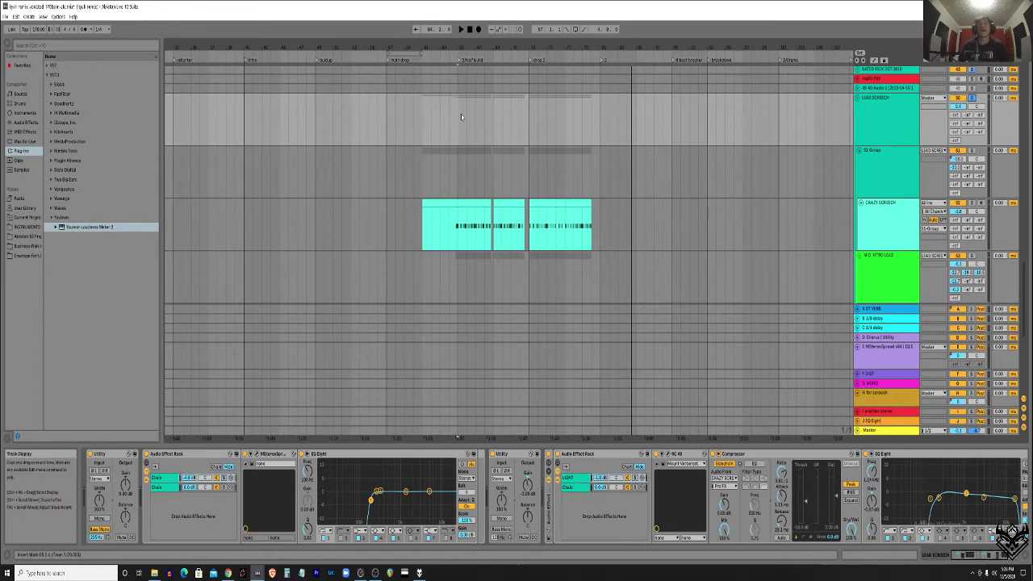
scroll(848, 203, down, 1)
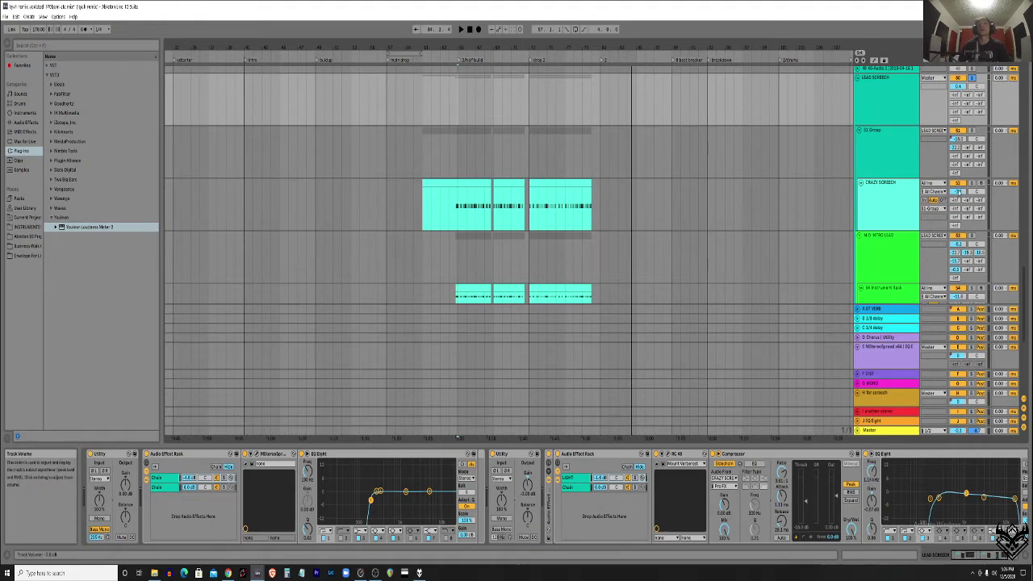
key(space)
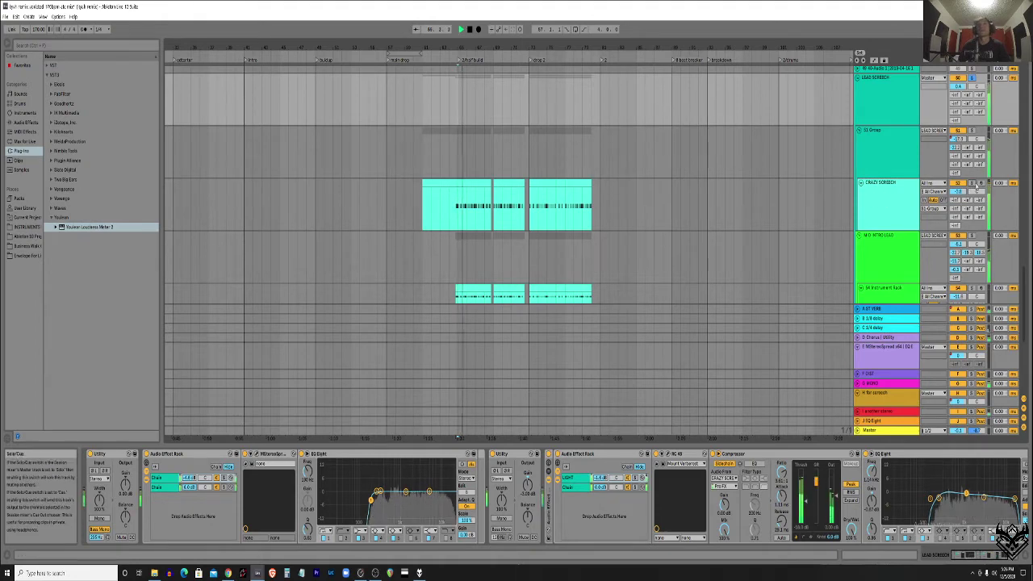
Solo CRAZY SCREECH and the Instrument Rack track under MID INTRO LEAD in turn, showing each track's devices.
scroll(817, 190, down, 2)
click(460, 181)
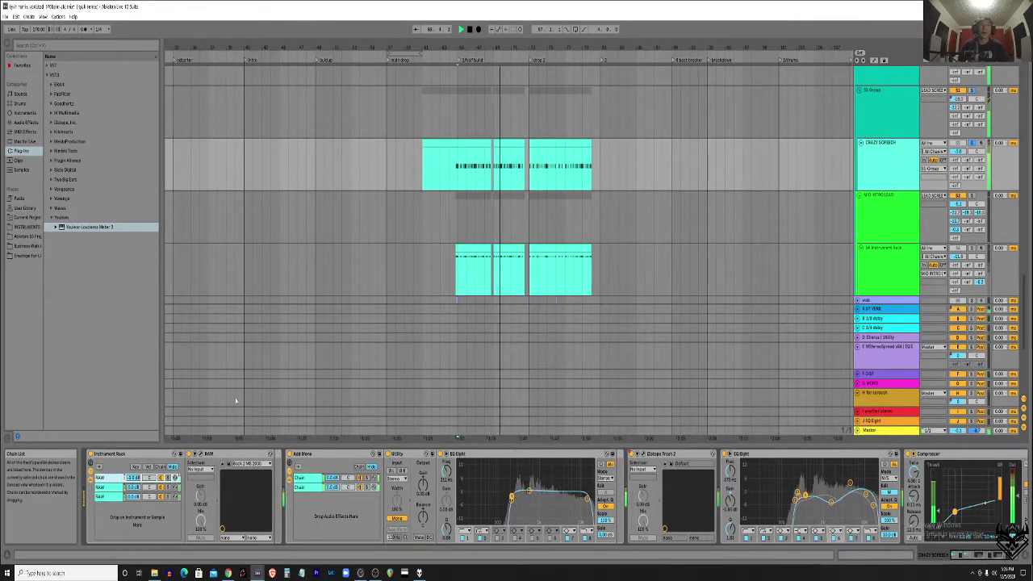
click(459, 284)
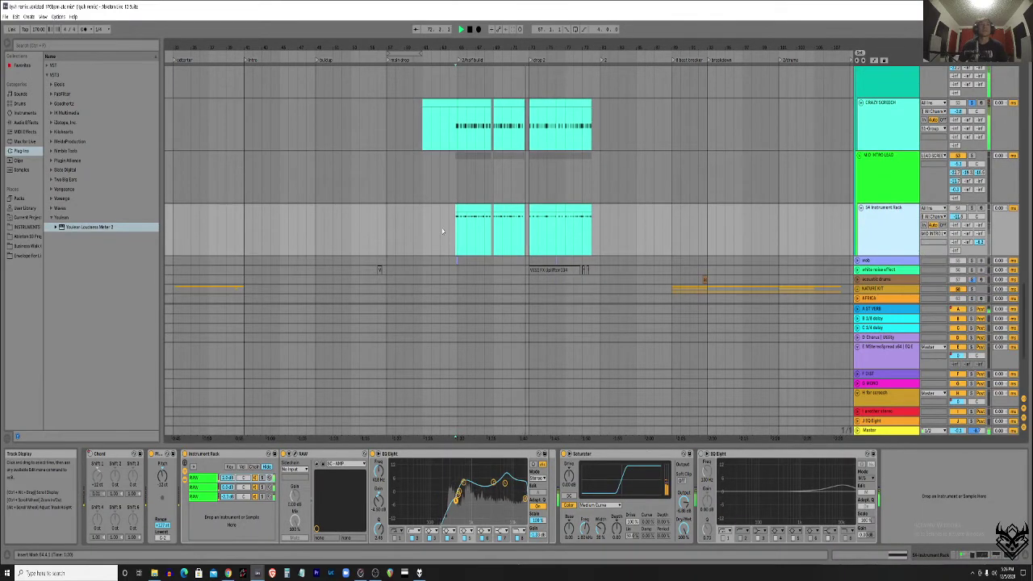
click(971, 208)
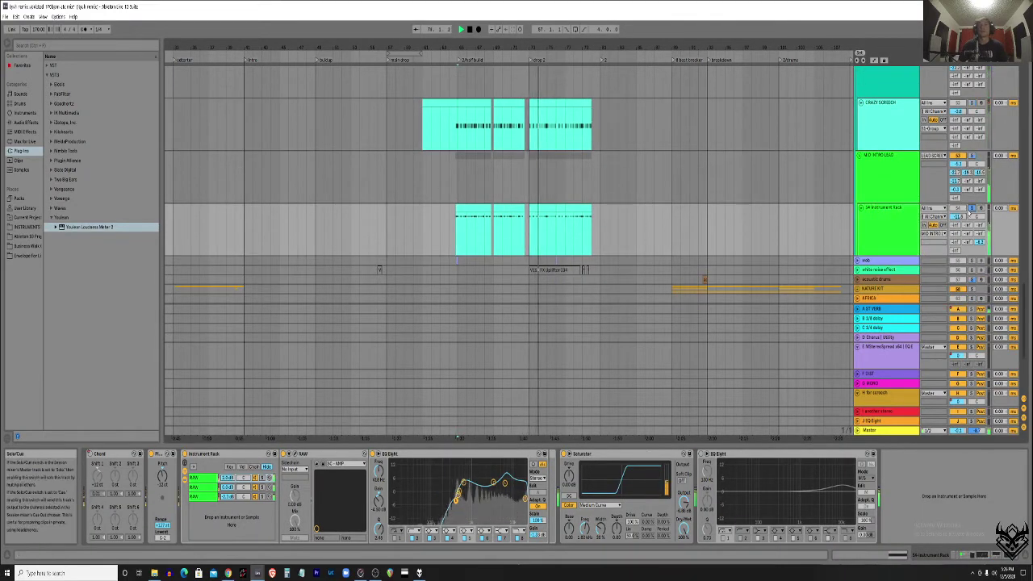
Listen to the soloed Instrument Rack track while looking over the surrounding effect, drum and transition tracks, ending with playback stopped.
scroll(599, 191, down, 1)
scroll(594, 189, down, 3)
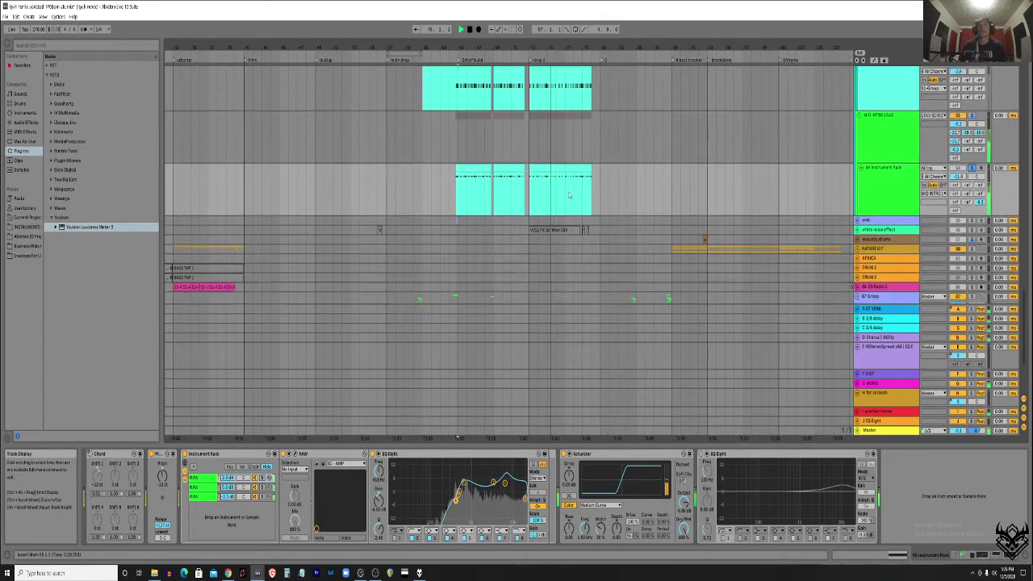
scroll(544, 201, up, 3)
scroll(544, 210, down, 1)
scroll(543, 208, down, 2)
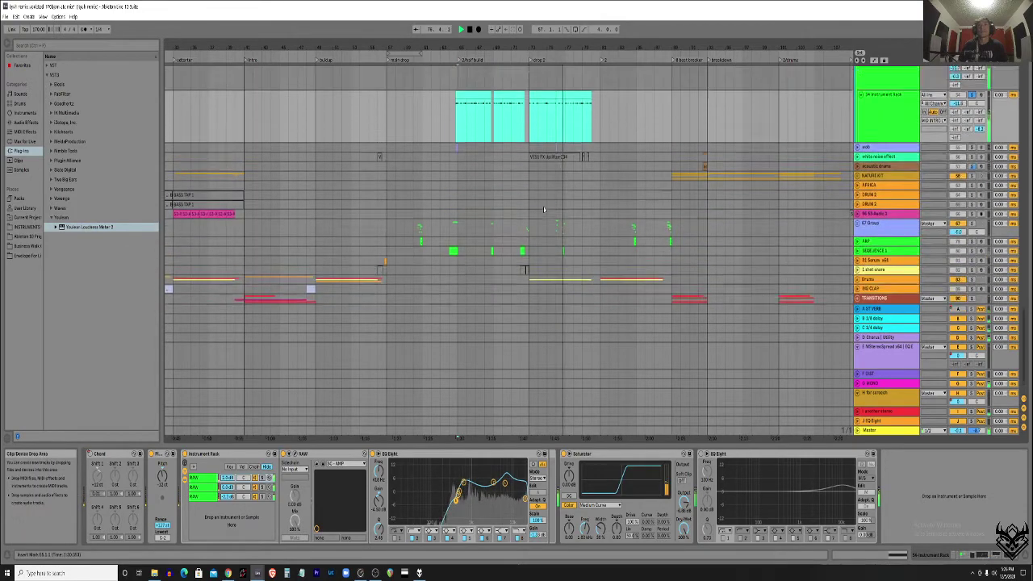
scroll(543, 208, up, 3)
scroll(548, 214, down, 1)
scroll(558, 229, up, 1)
scroll(879, 170, up, 1)
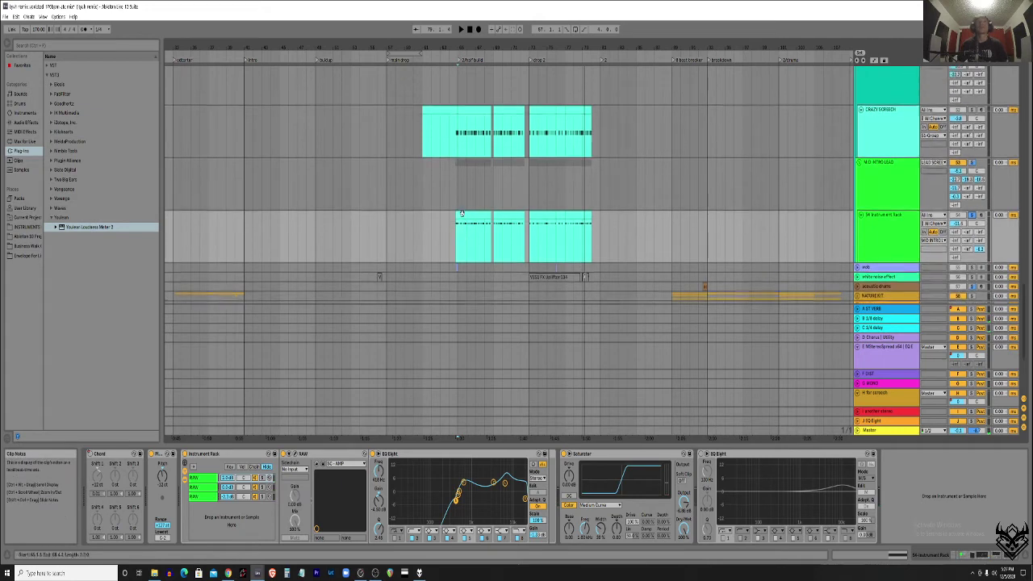
Compare the device chains of CRAZY SCREECH and the Instrument Rack track under MID INTRO LEAD.
scroll(460, 213, up, 1)
drag(565, 257, 458, 164)
click(458, 165)
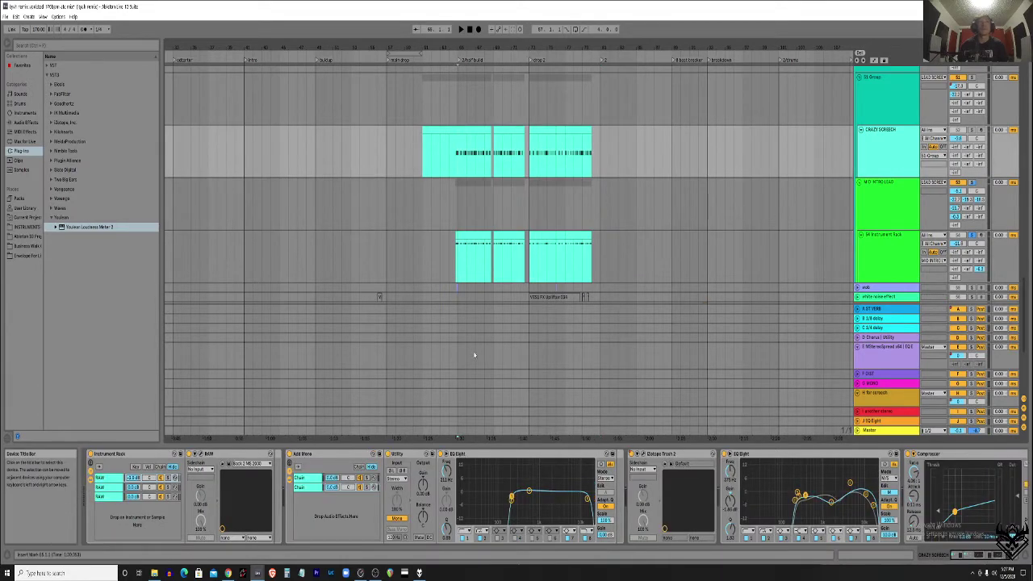
click(475, 268)
scroll(475, 269, up, 4)
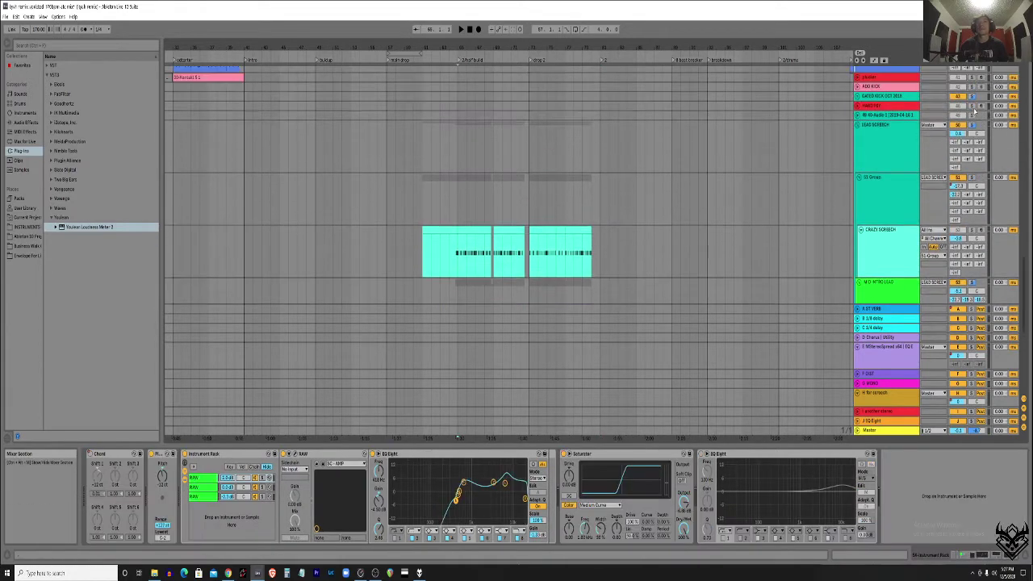
Play the full mix from the half build and place the insert marker at the end of drop 2.
key(space)
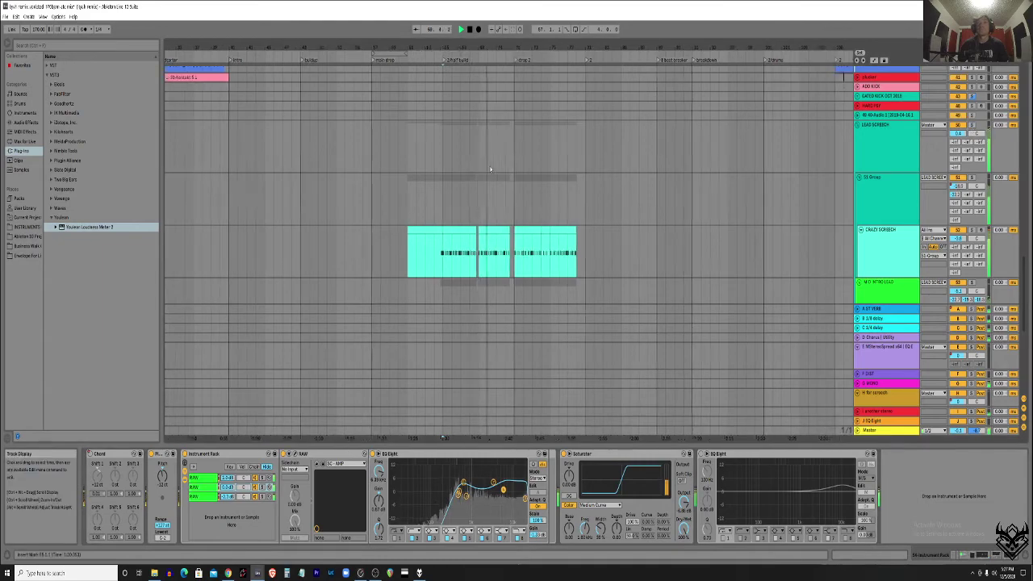
scroll(488, 178, up, 5)
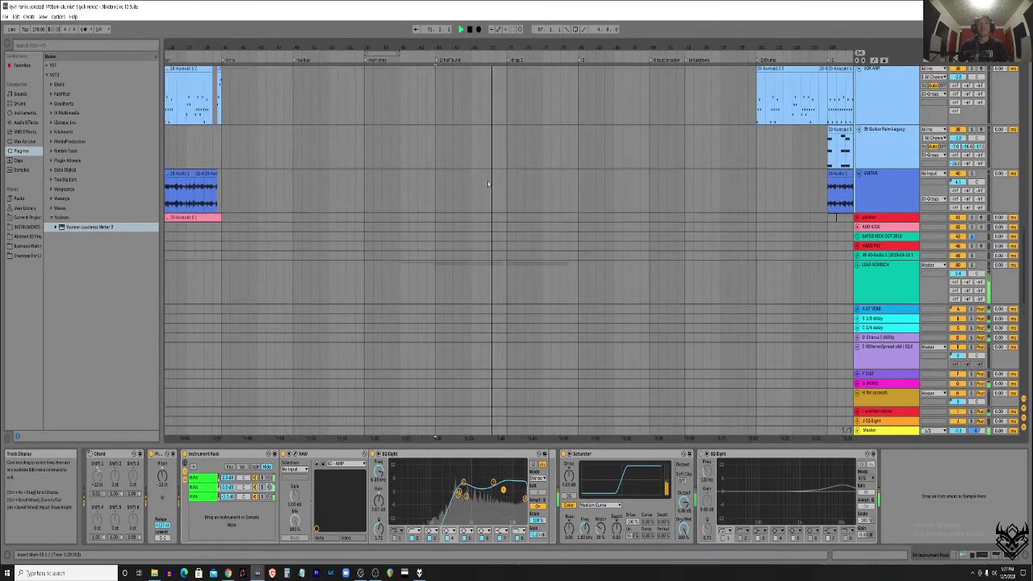
scroll(484, 190, up, 10)
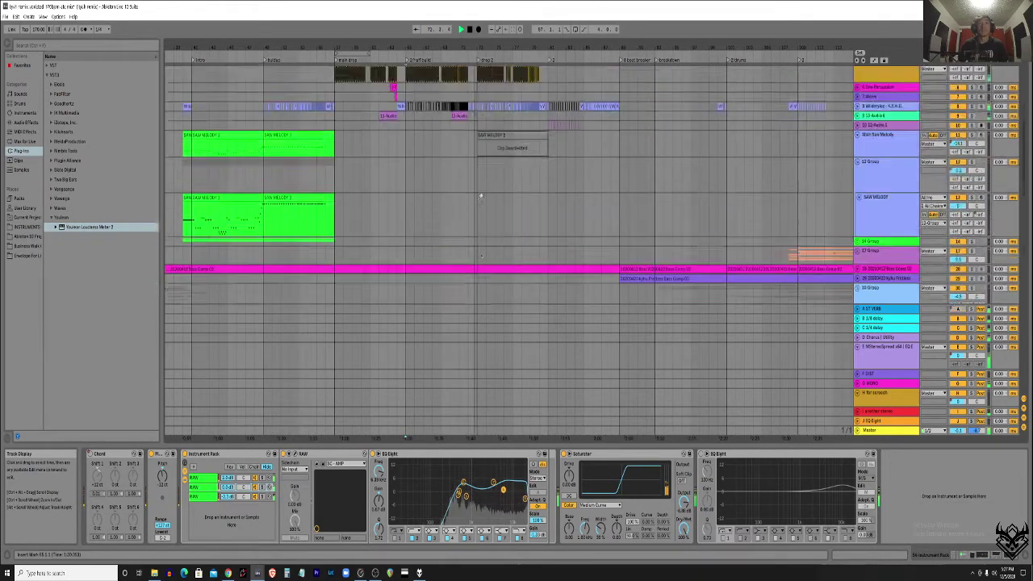
scroll(481, 195, up, 5)
scroll(481, 197, down, 3)
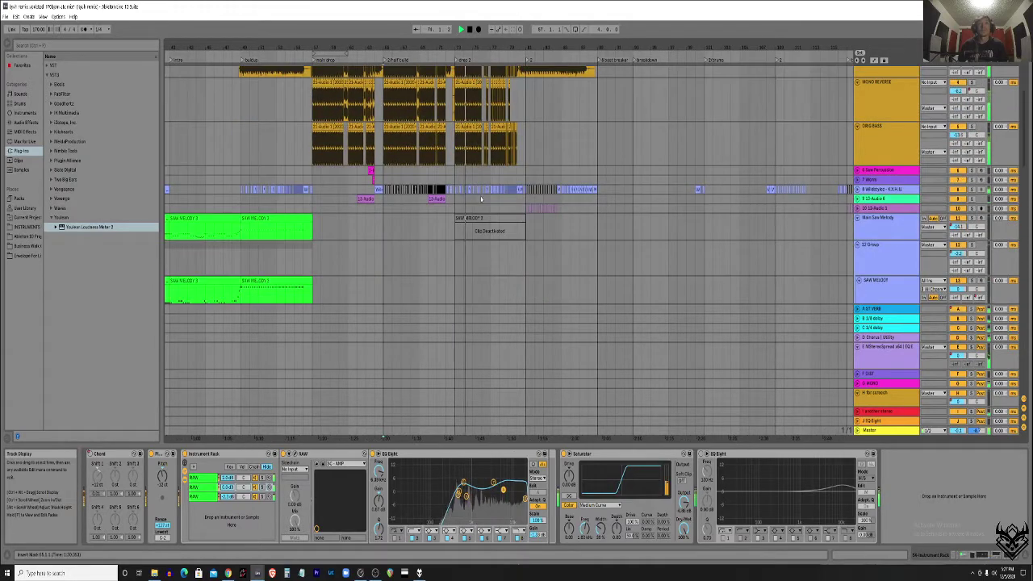
click(526, 170)
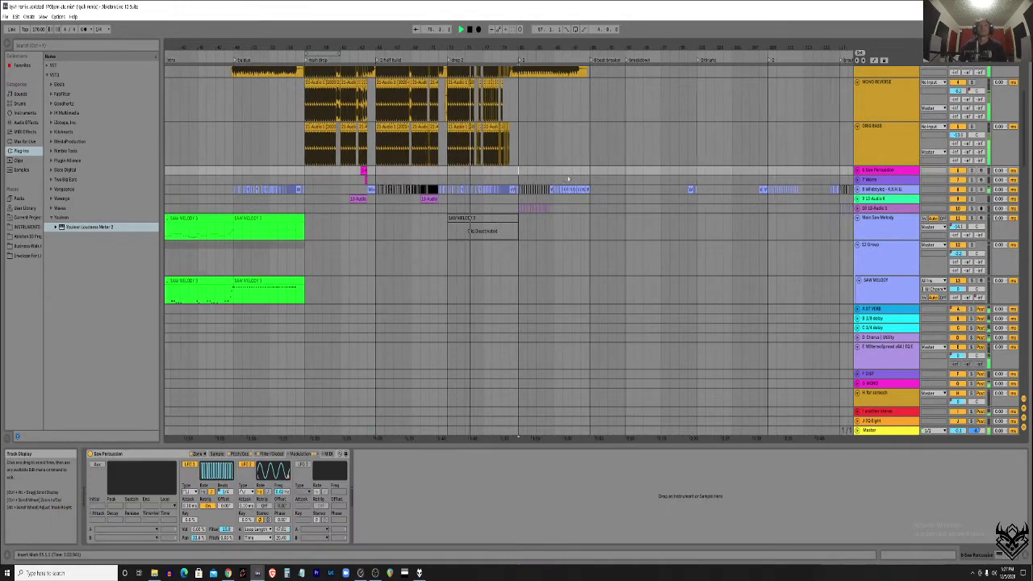
Fold the 30 Group and unfold the NATURE KIT group to show its audio tracks.
scroll(511, 201, down, 8)
scroll(511, 201, up, 6)
scroll(565, 177, down, 2)
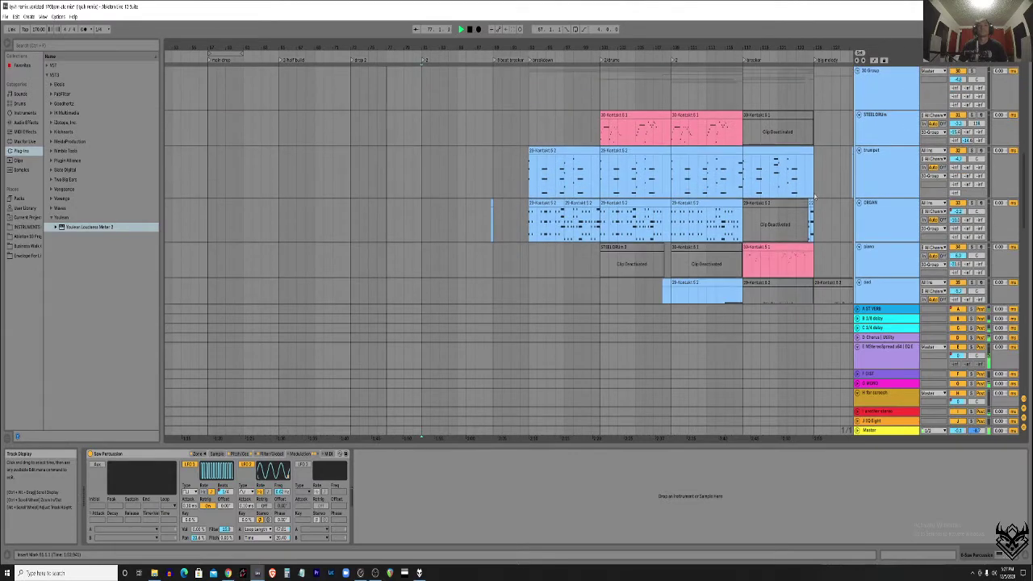
scroll(646, 162, up, 2)
click(858, 111)
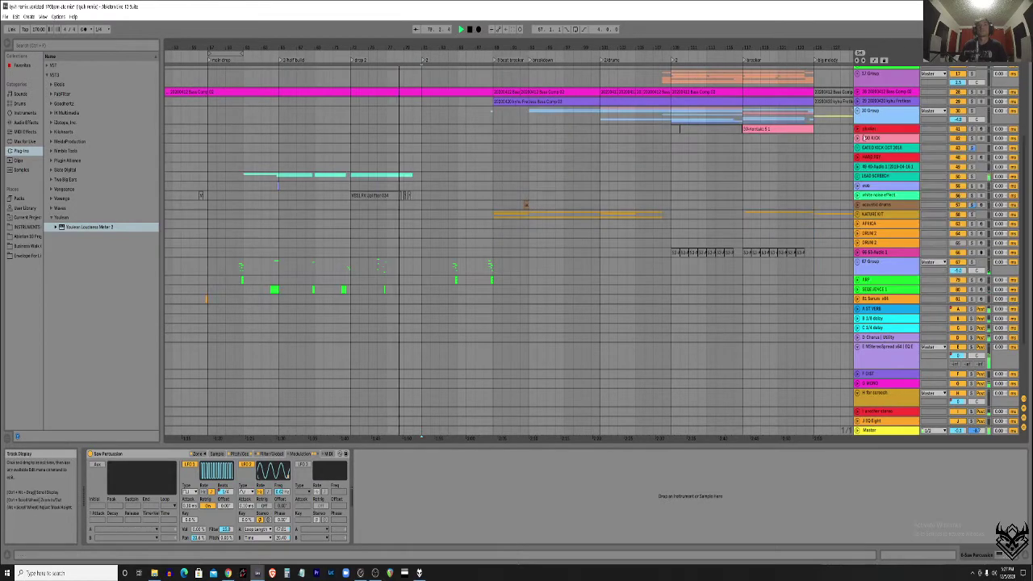
scroll(628, 175, right, 2)
scroll(628, 175, down, 1)
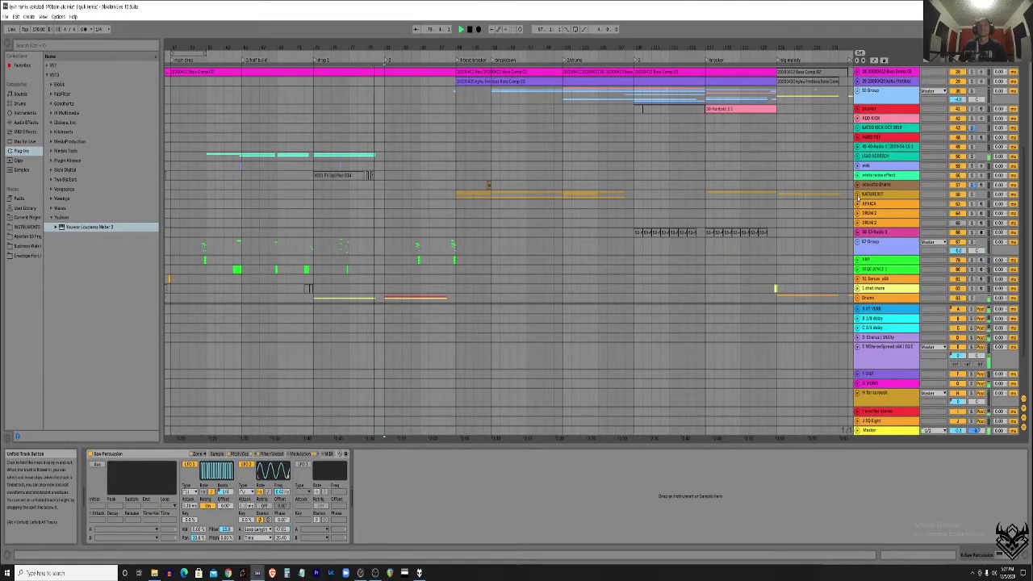
click(858, 193)
scroll(540, 199, down, 3)
scroll(540, 199, left, 2)
scroll(532, 202, up, 2)
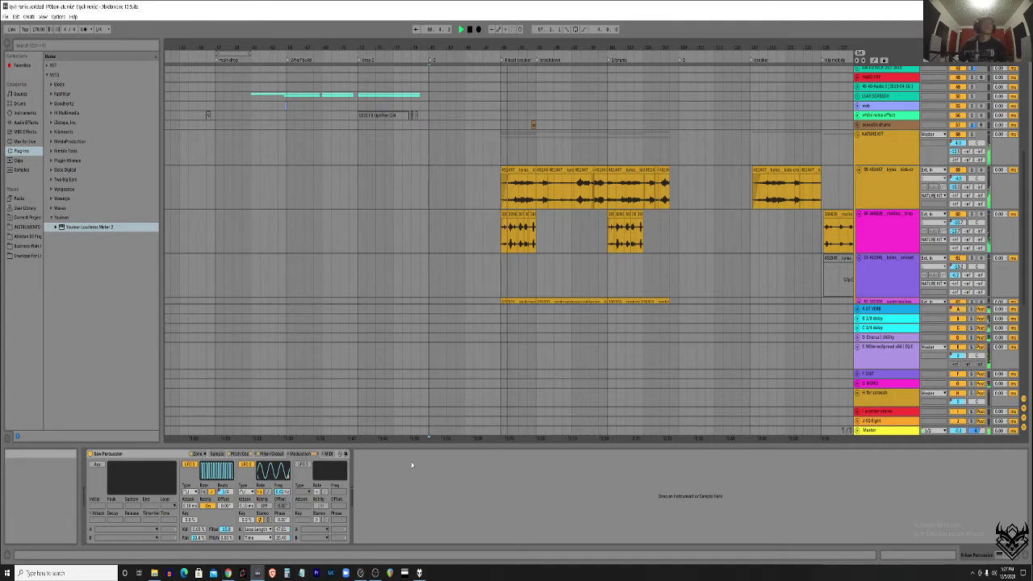
Examine the NATURE KIT clips during breakdown playback, zooming in on the crowd recording.
scroll(528, 137, down, 1)
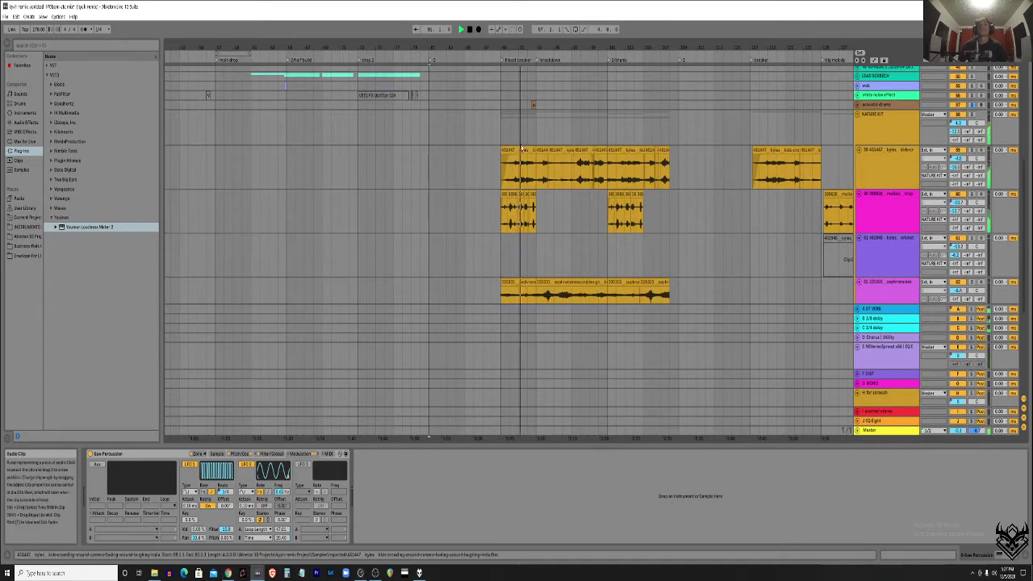
scroll(526, 200, down, 3)
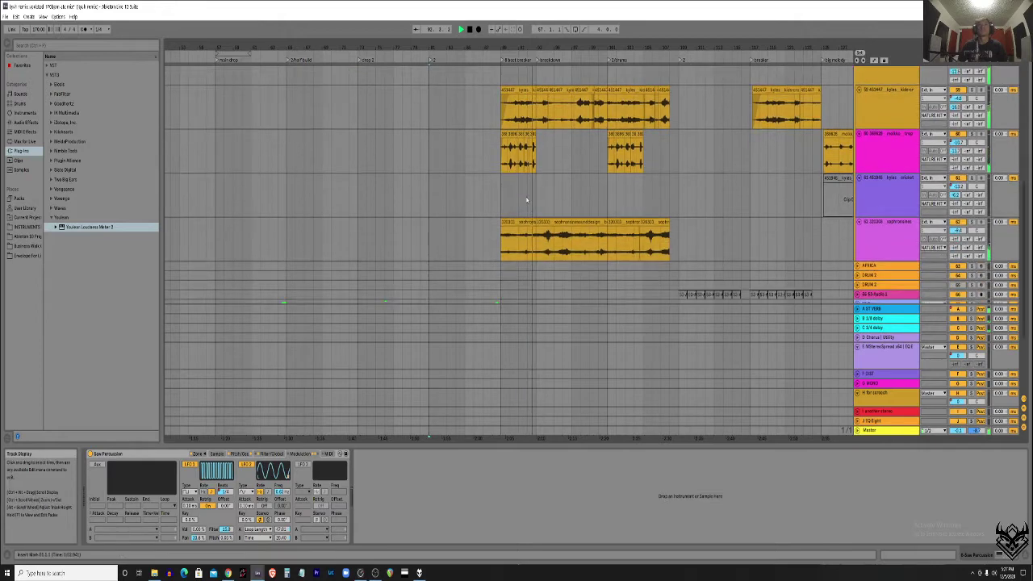
scroll(526, 200, up, 1)
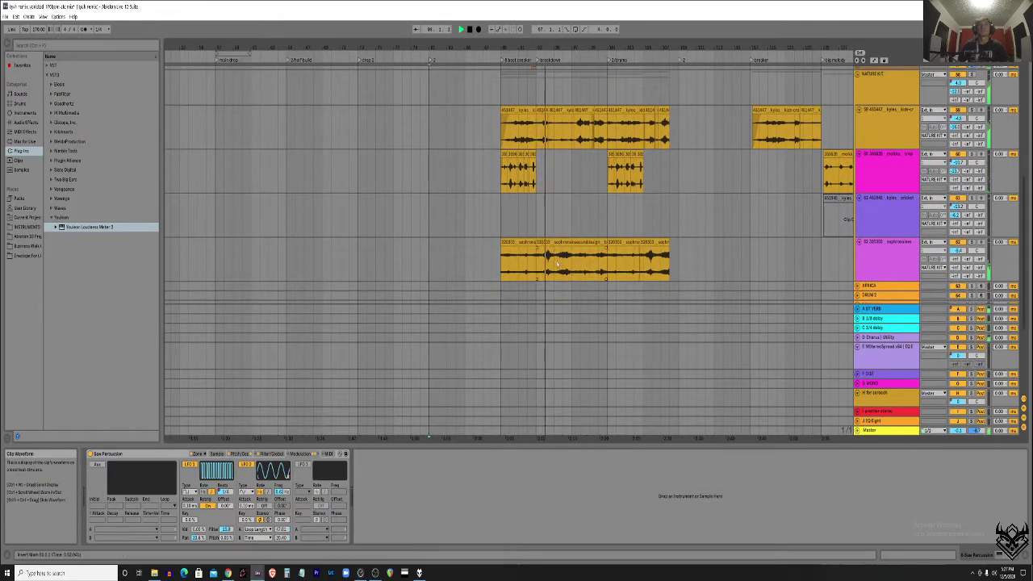
scroll(551, 256, up, 3)
scroll(517, 260, up, 5)
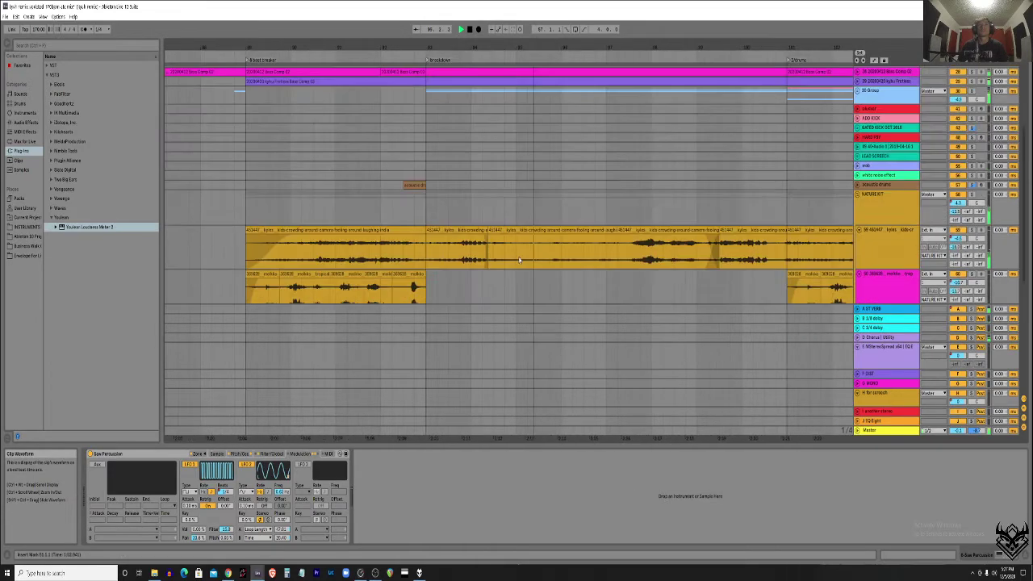
Unfold the Bass Comp and Fretless Bass Comp tracks and audition them soloed from the breakdown into the following section.
scroll(517, 260, down, 2)
drag(859, 176, 859, 236)
scroll(509, 193, right, 3)
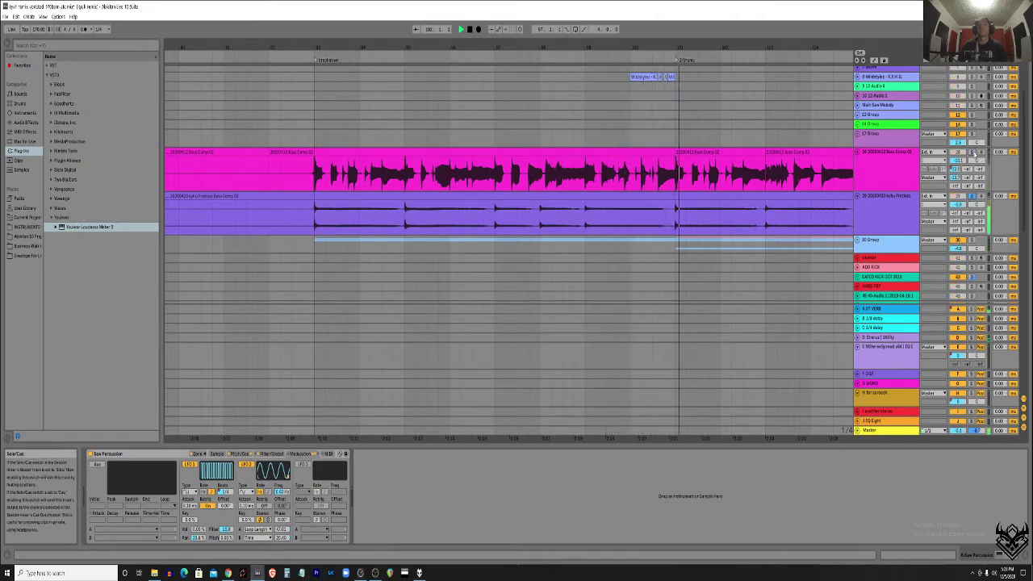
scroll(789, 179, right, 3)
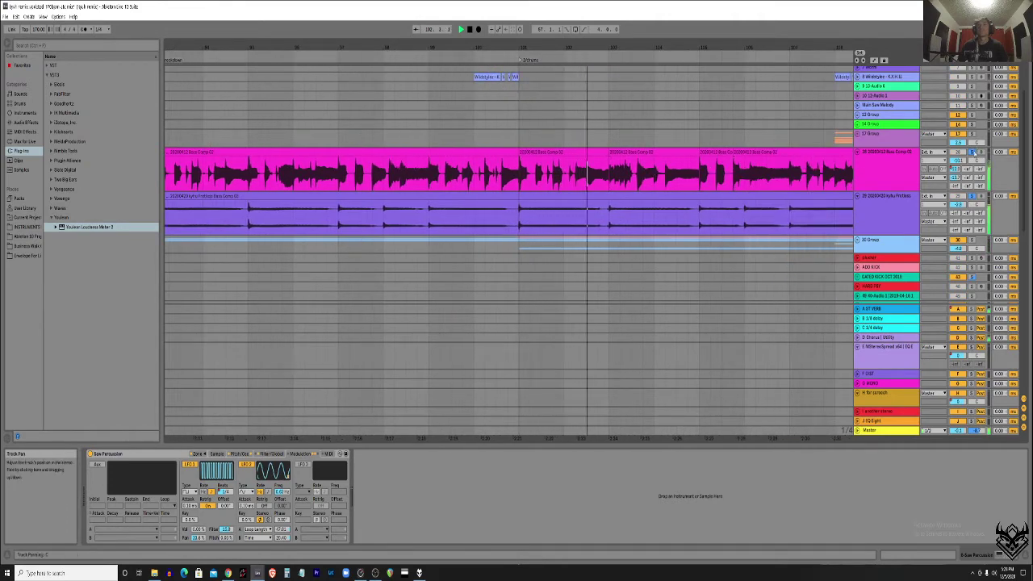
scroll(972, 152, right, 1)
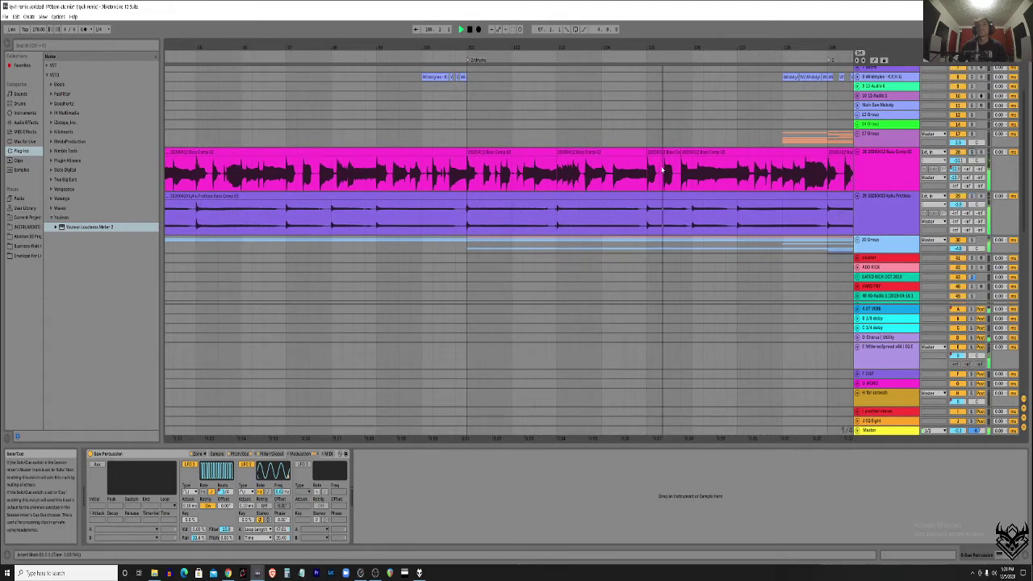
Unfold the 30 Group during playback to view its steel drum and trumpet tracks, and fold it again.
scroll(650, 169, right, 3)
scroll(726, 177, down, 5)
scroll(784, 179, up, 4)
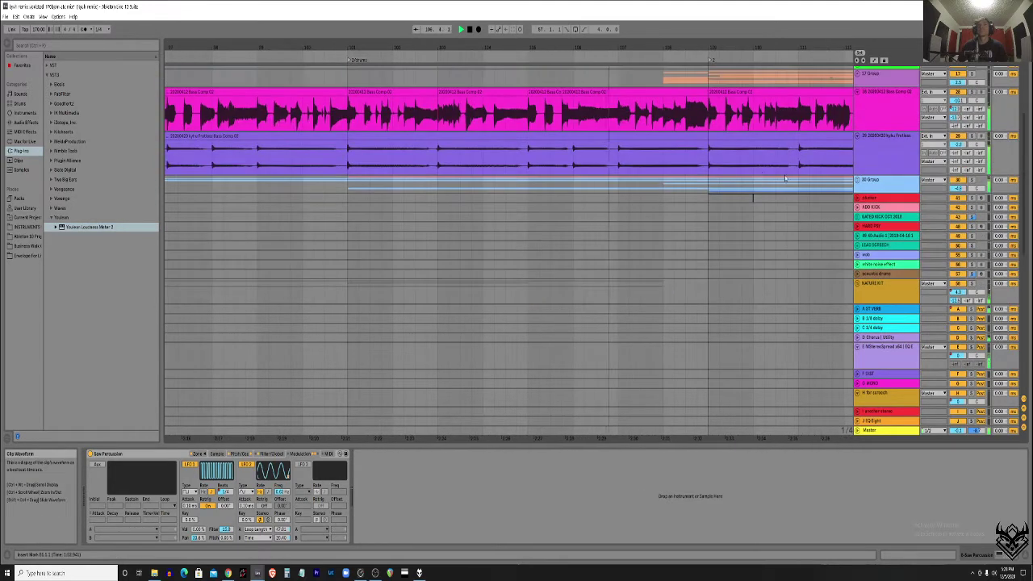
scroll(807, 184, right, 1)
scroll(790, 185, down, 5)
scroll(726, 194, up, 7)
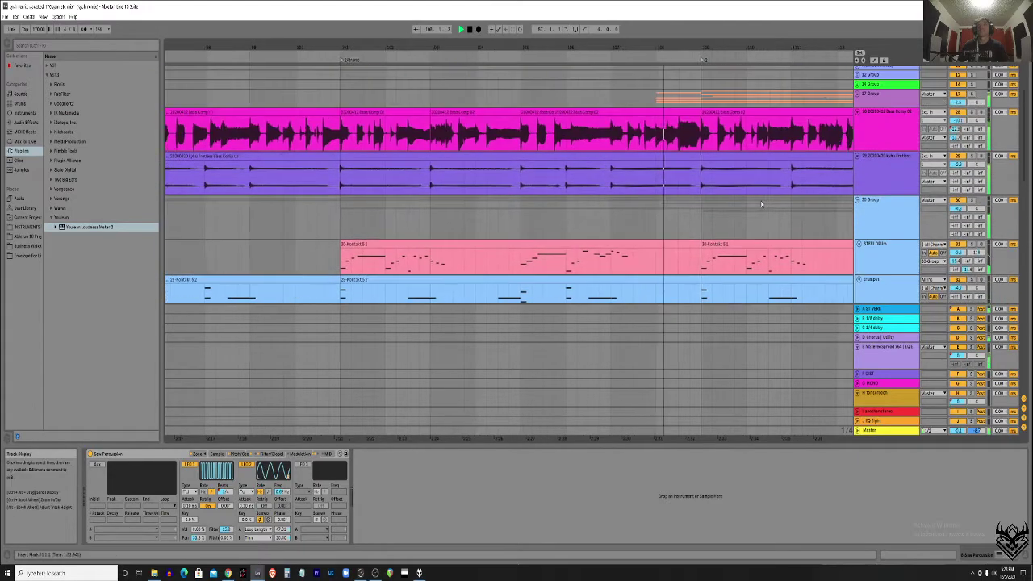
scroll(710, 197, right, 3)
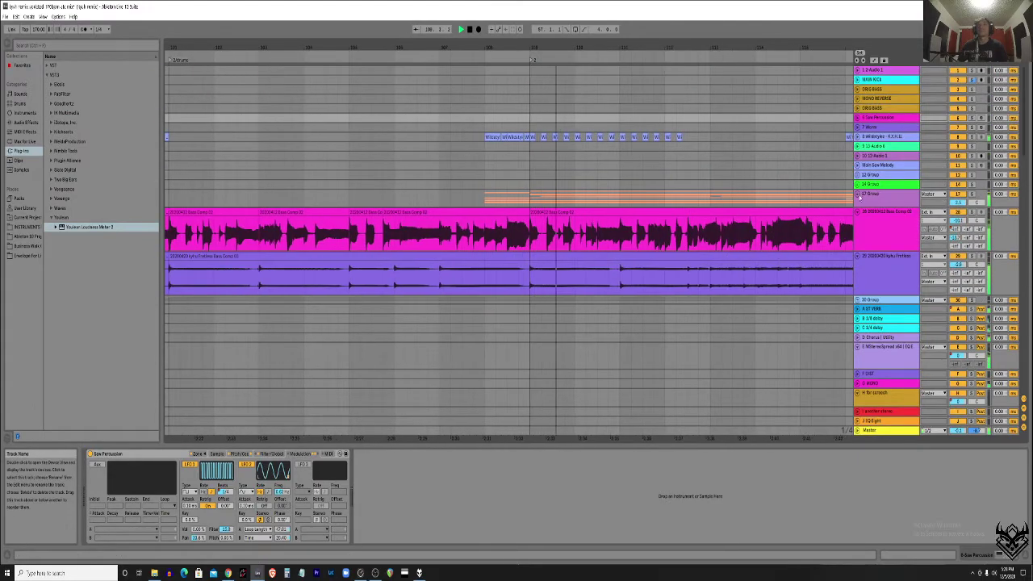
Unfold the 17 Group and examine its kick, snare, hat, tom and overhead tracks during playback.
click(858, 195)
scroll(750, 175, down, 5)
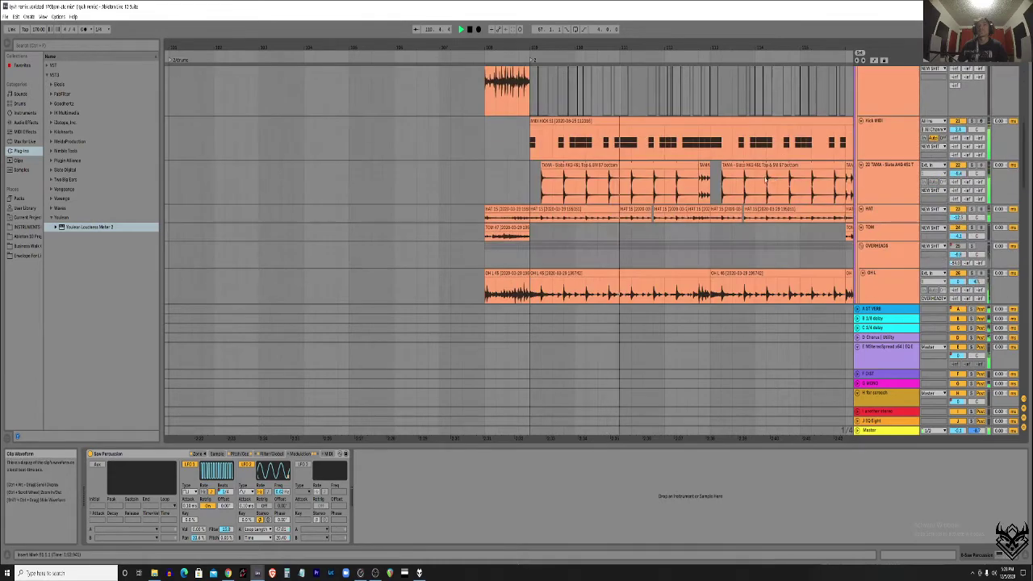
scroll(742, 177, right, 1)
scroll(710, 187, up, 5)
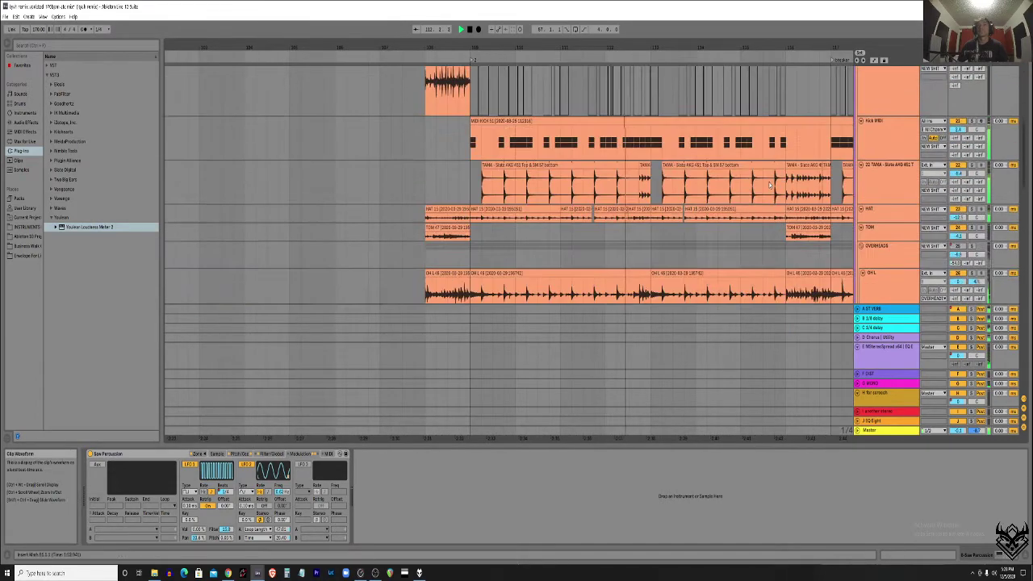
scroll(705, 173, right, 1)
scroll(710, 186, up, 3)
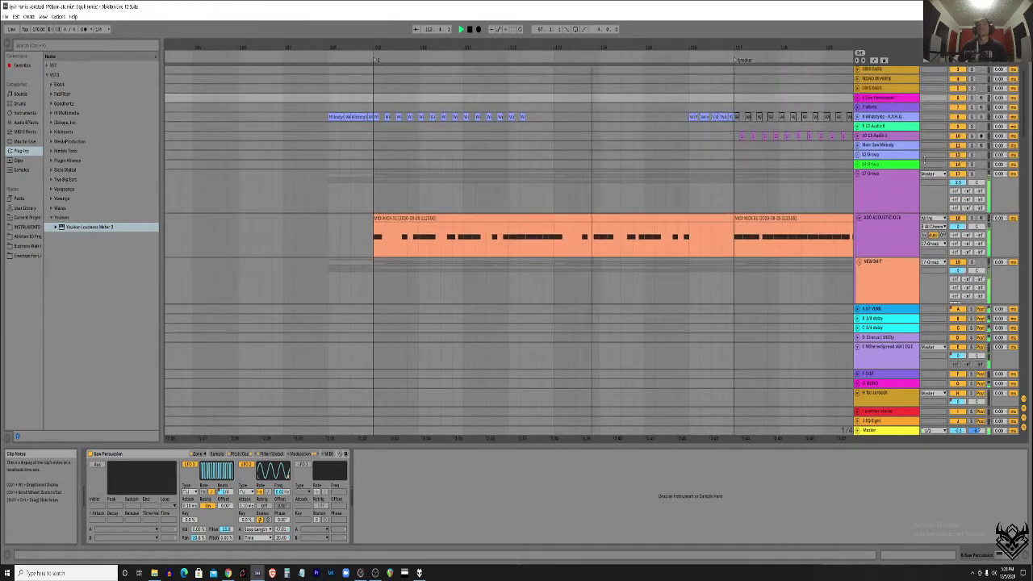
click(887, 174)
scroll(887, 174, down, 2)
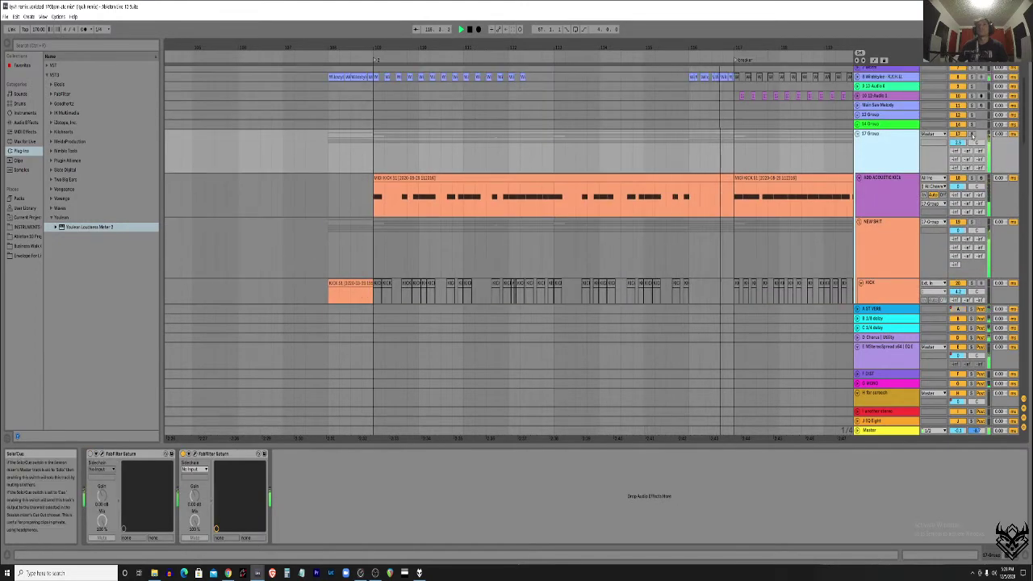
scroll(671, 166, right, 5)
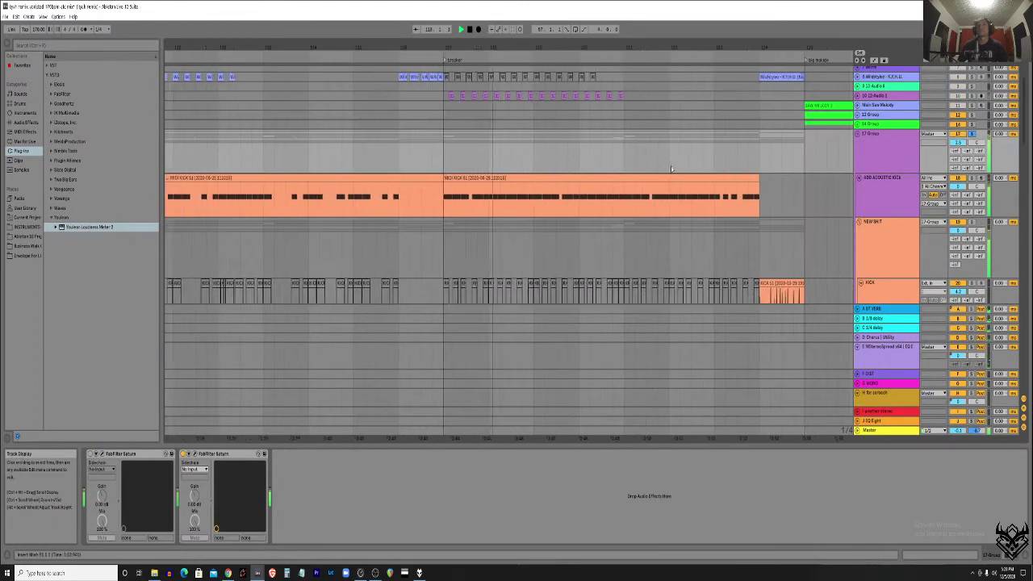
scroll(670, 167, down, 3)
scroll(670, 167, up, 3)
scroll(670, 167, up, 1)
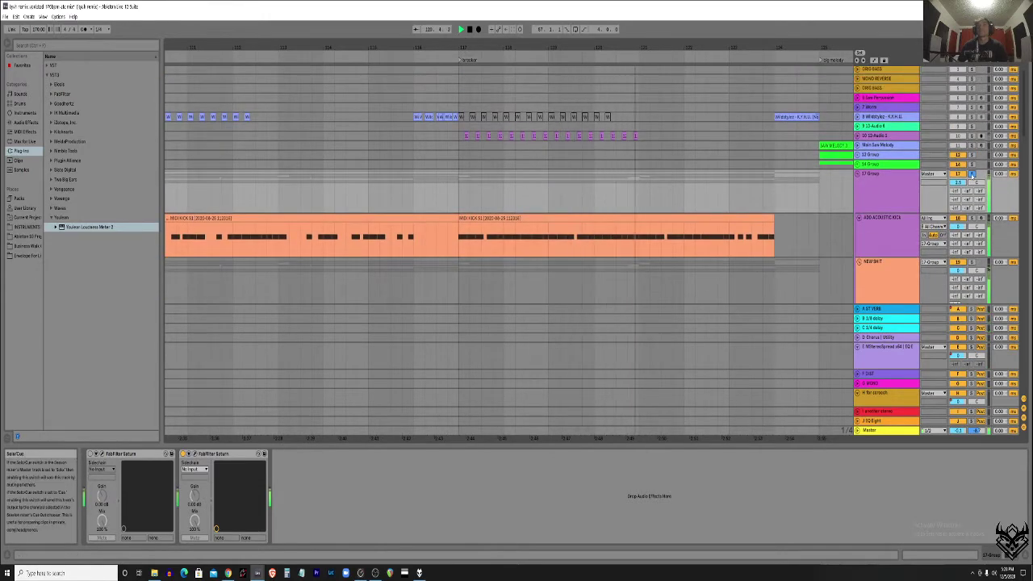
Examine the 17 Group's drum tracks through the breaker, stop playback and show the arrangement around the drum section.
scroll(594, 171, down, 10)
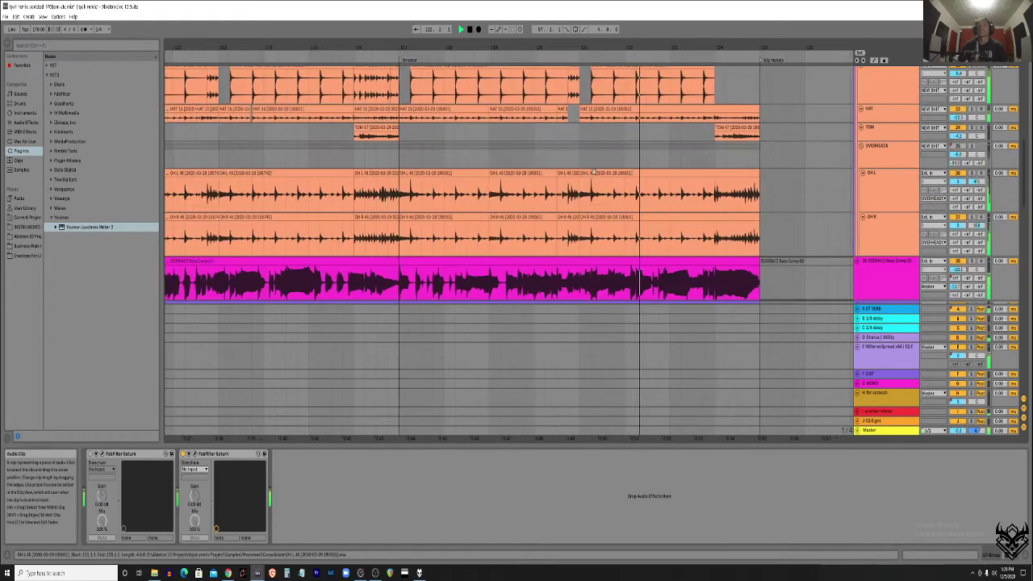
scroll(594, 171, down, 5)
scroll(565, 178, up, 10)
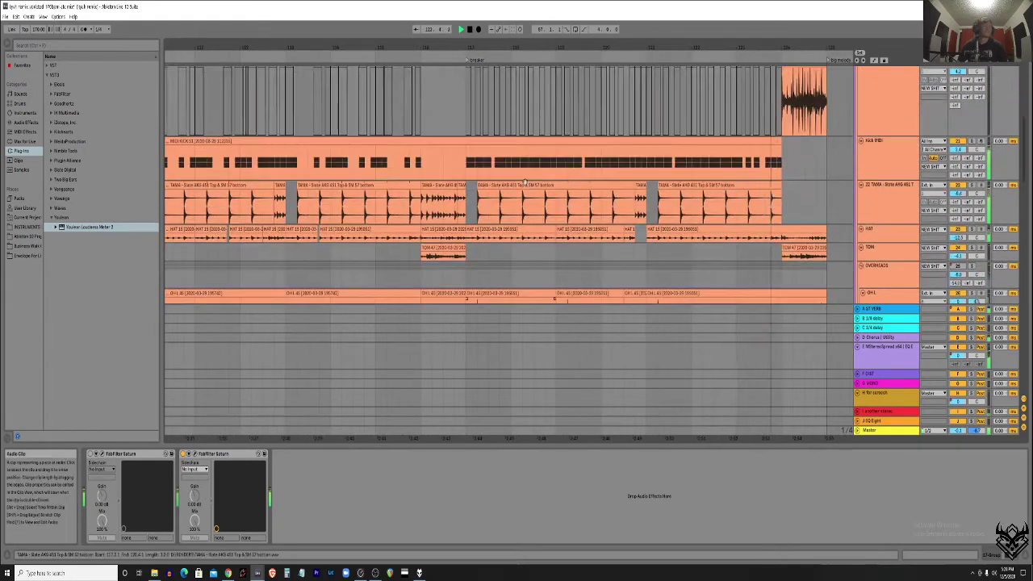
scroll(521, 186, up, 2)
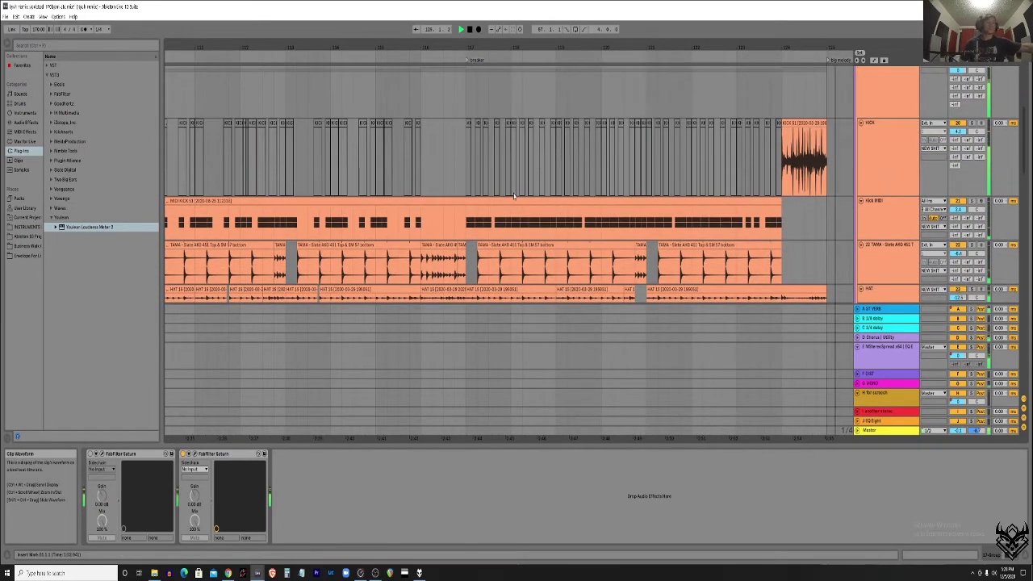
scroll(525, 156, up, 3)
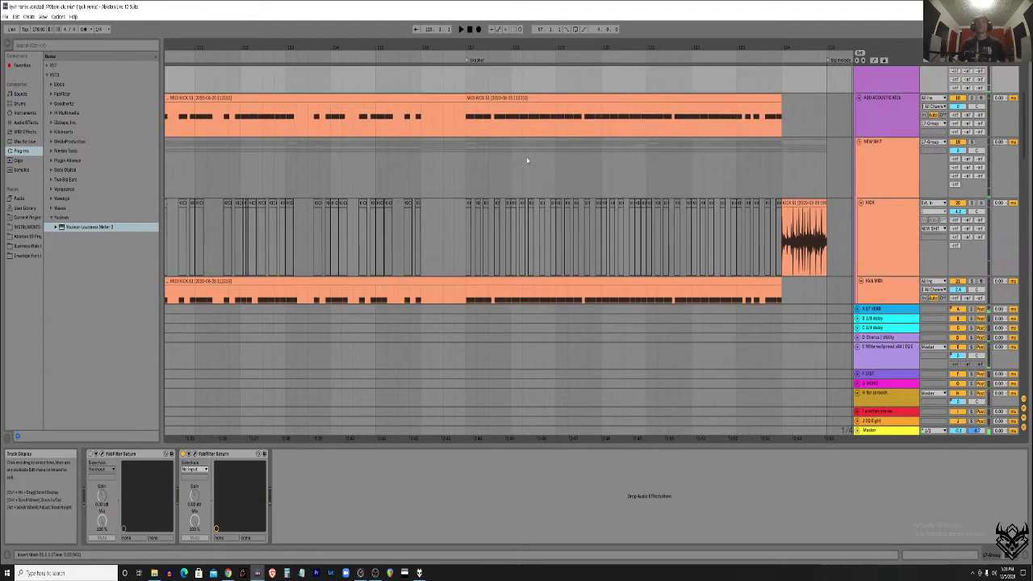
scroll(513, 170, up, 6)
scroll(442, 190, up, 4)
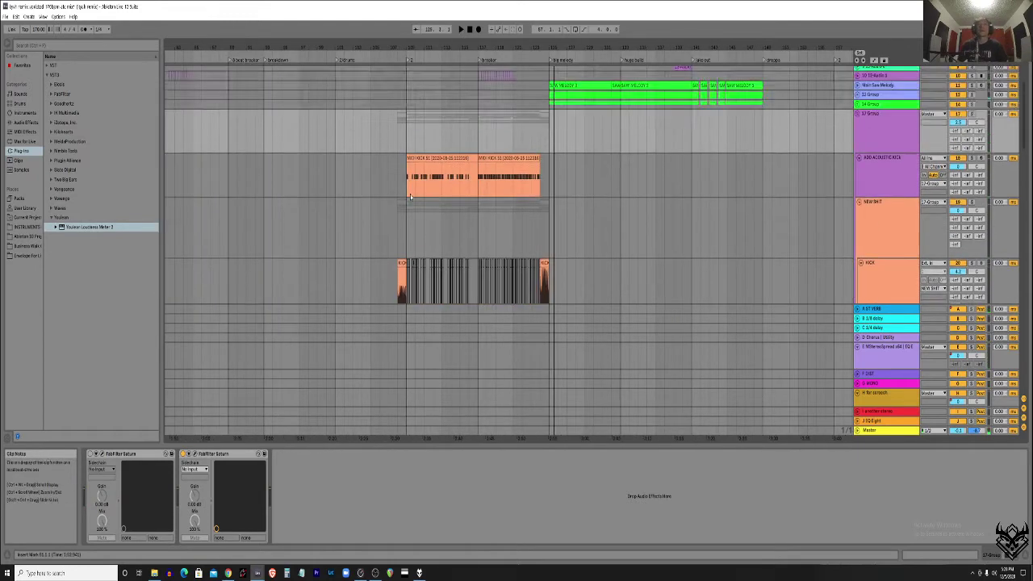
Show the device chains of the ADD ACOUSTIC KICK and KICK tracks and examine their clips.
click(869, 282)
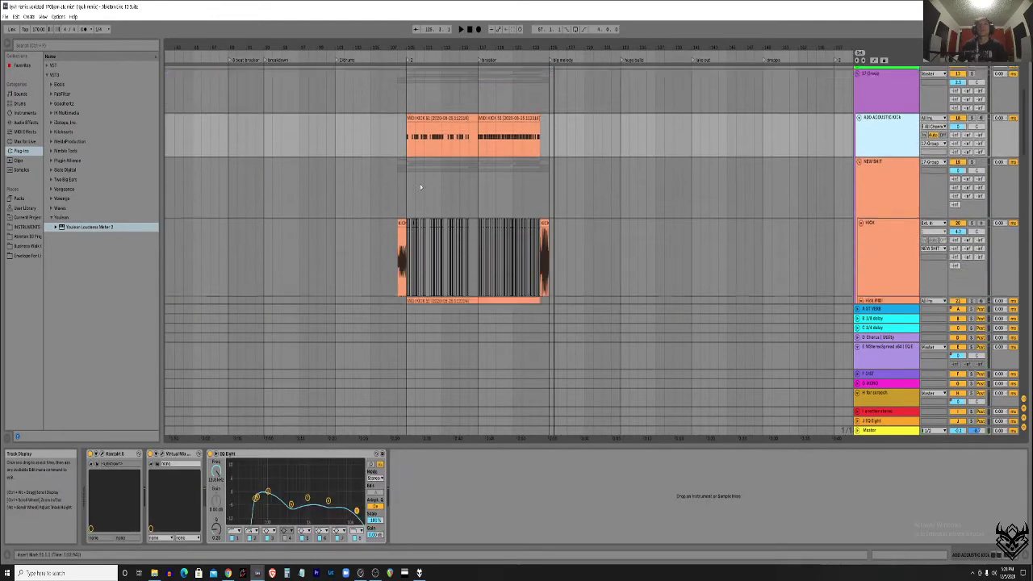
scroll(697, 234, up, 3)
scroll(697, 234, right, 6)
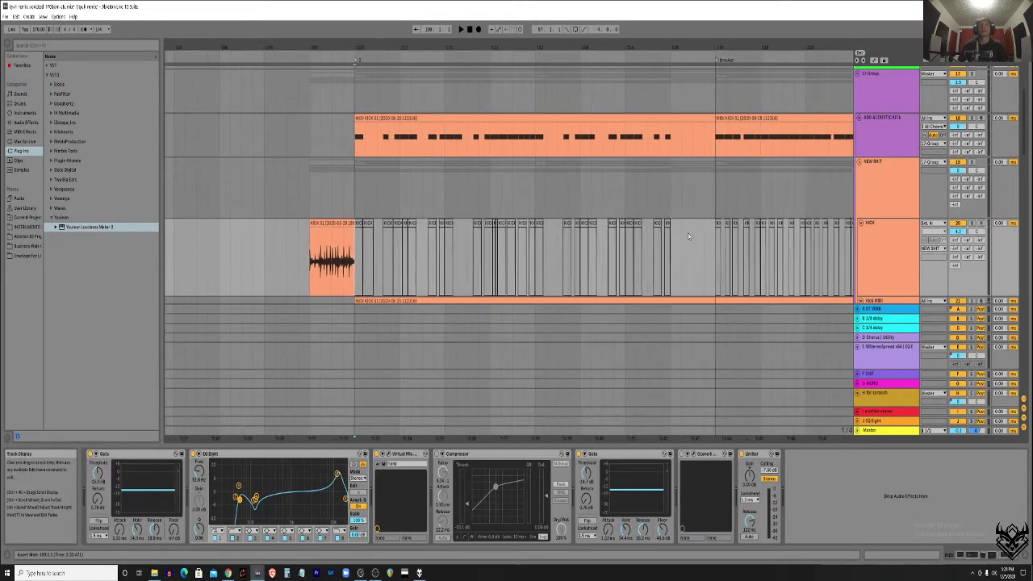
scroll(697, 234, down, 3)
scroll(807, 178, up, 2)
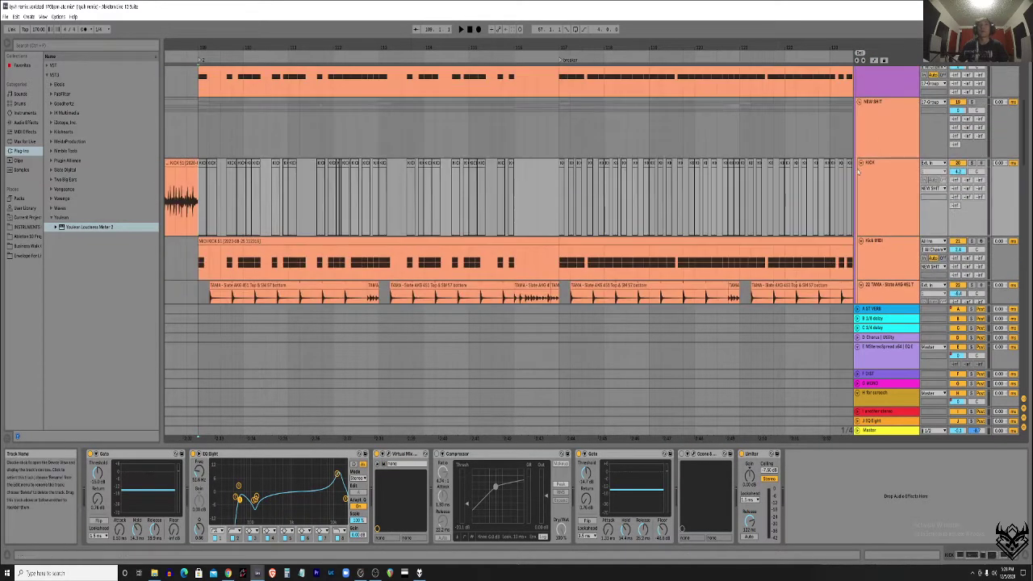
Fold the KICK track and show the device chains of Kick MIDI, the drum subgroup and ADD ACOUSTIC KICK.
click(860, 163)
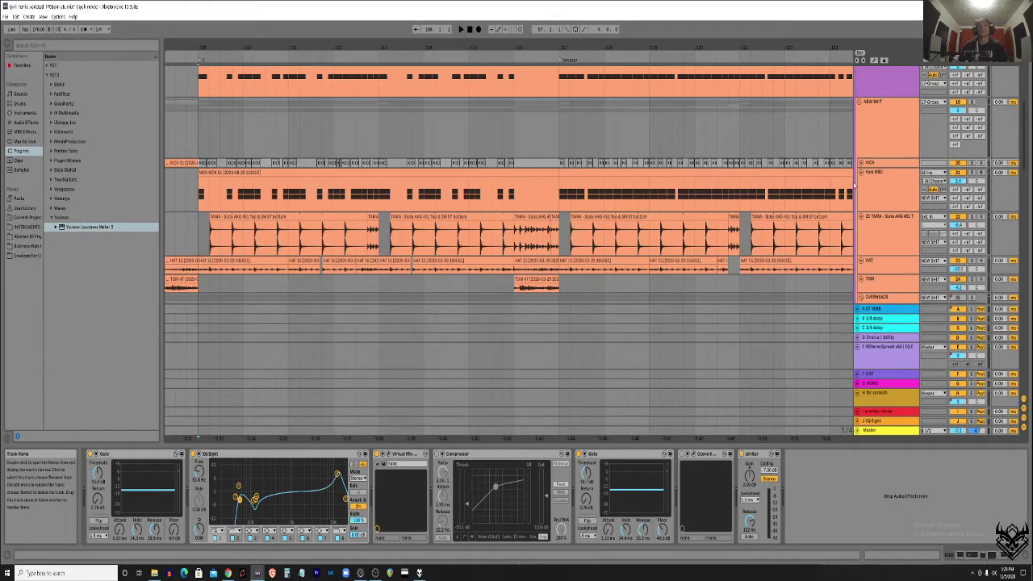
click(872, 204)
scroll(878, 204, left, 2)
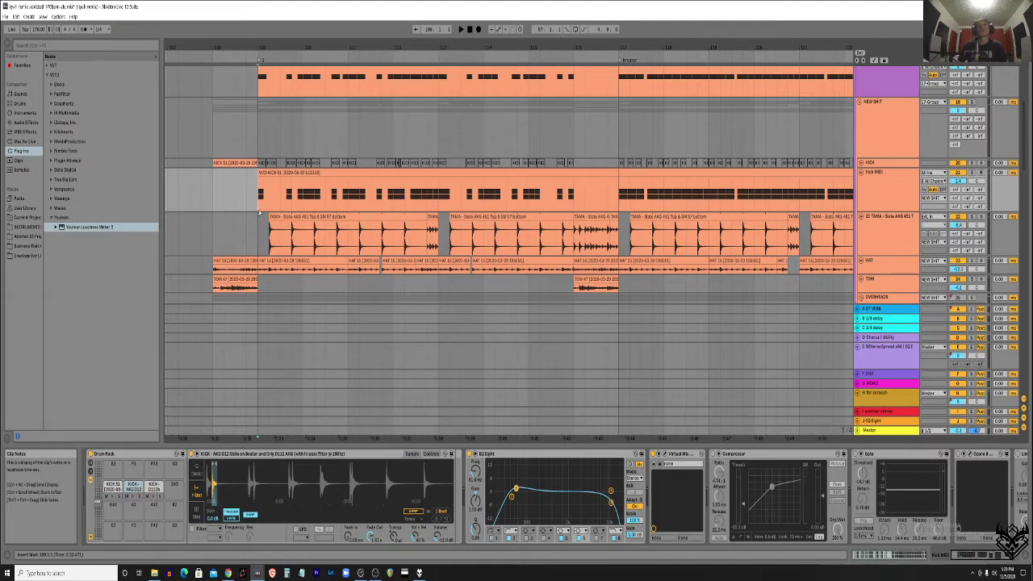
click(257, 155)
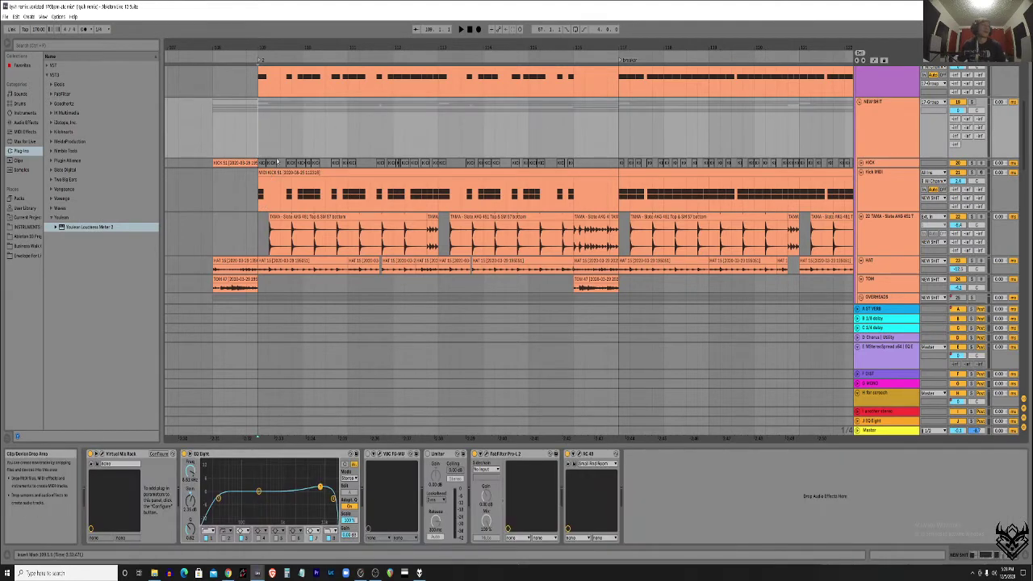
scroll(871, 150, up, 3)
click(872, 149)
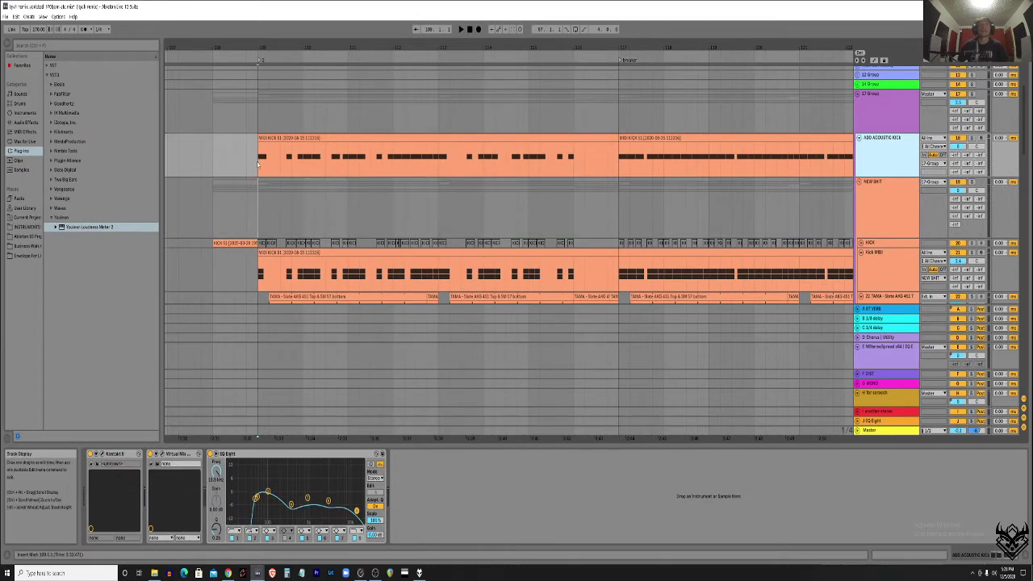
Select the Kick MIDI track at the start of its clip and show that clip's notes and velocities.
scroll(526, 167, down, 3)
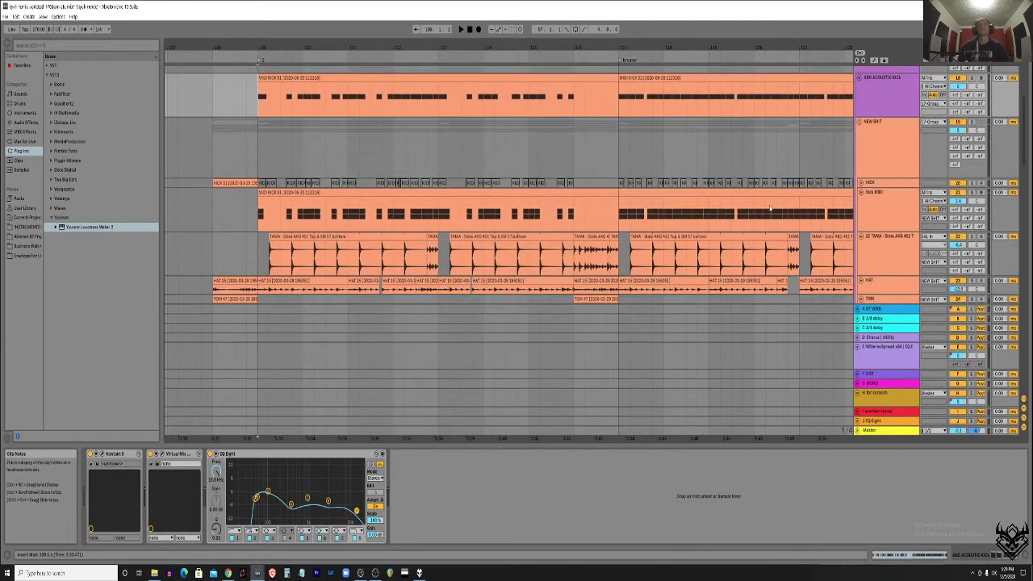
click(871, 215)
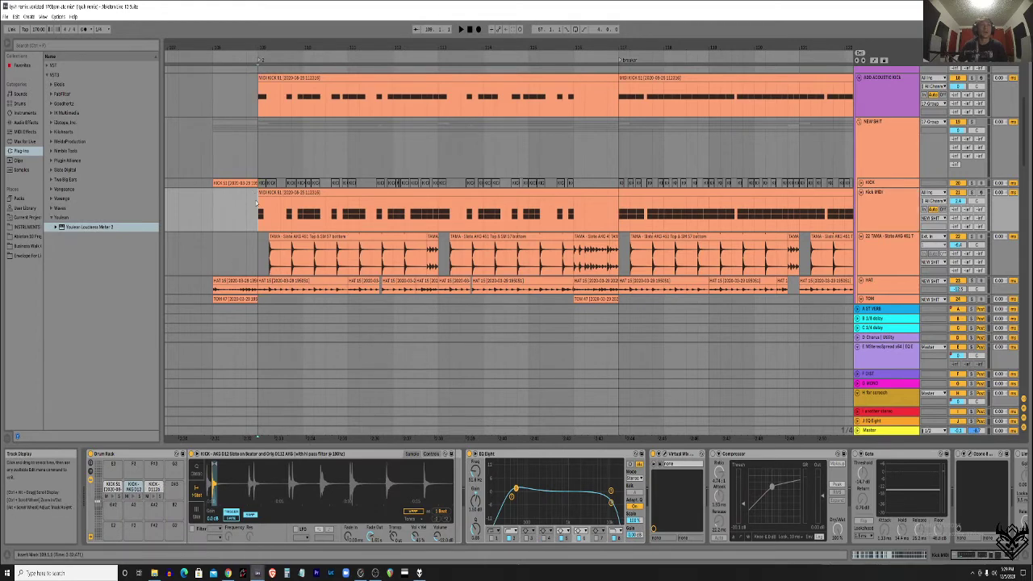
key(shift+Tab)
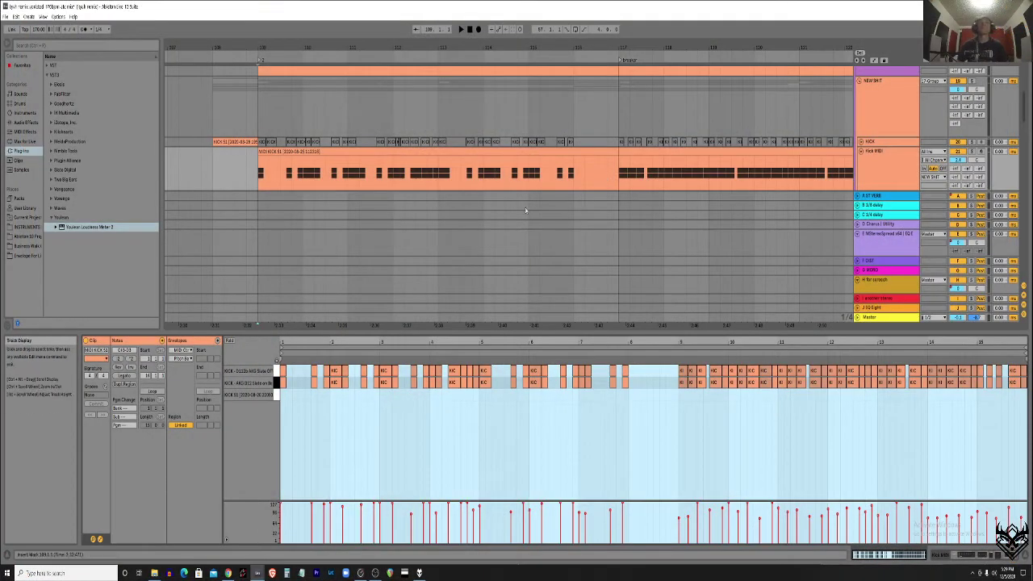
Solo the Kick MIDI track and play it from the start of its clip.
scroll(557, 205, down, 5)
scroll(586, 194, down, 2)
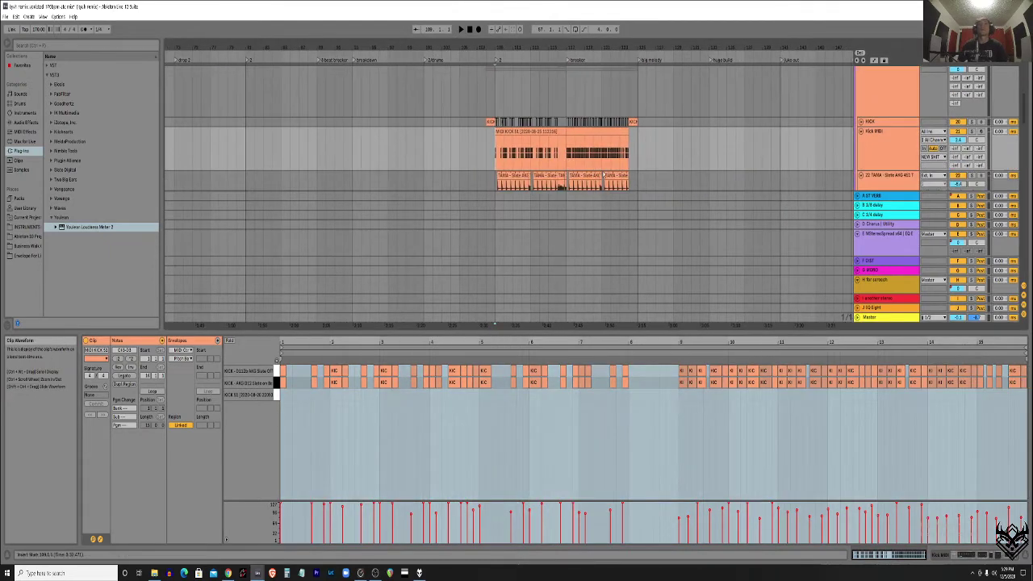
key(space)
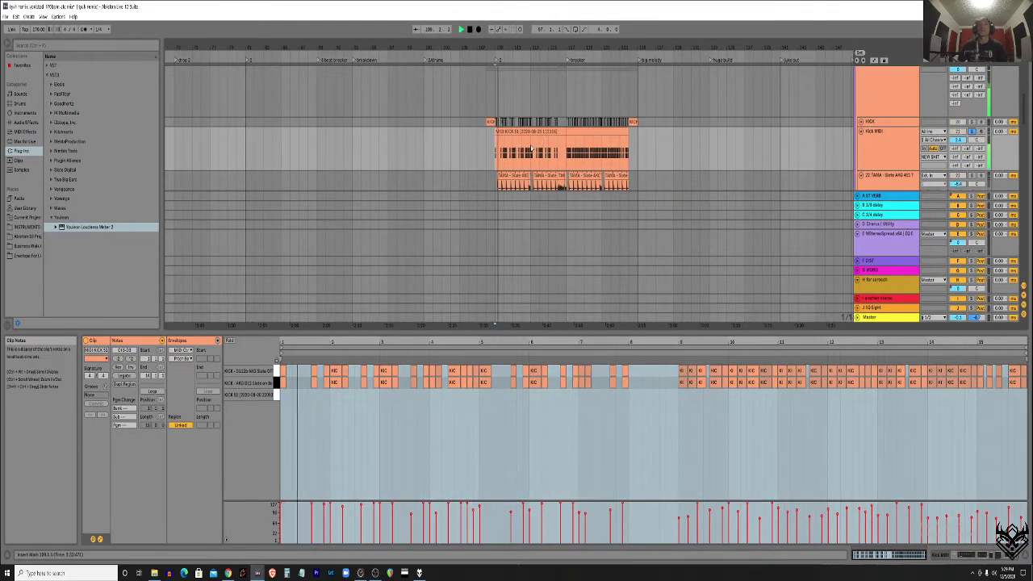
scroll(532, 153, up, 1)
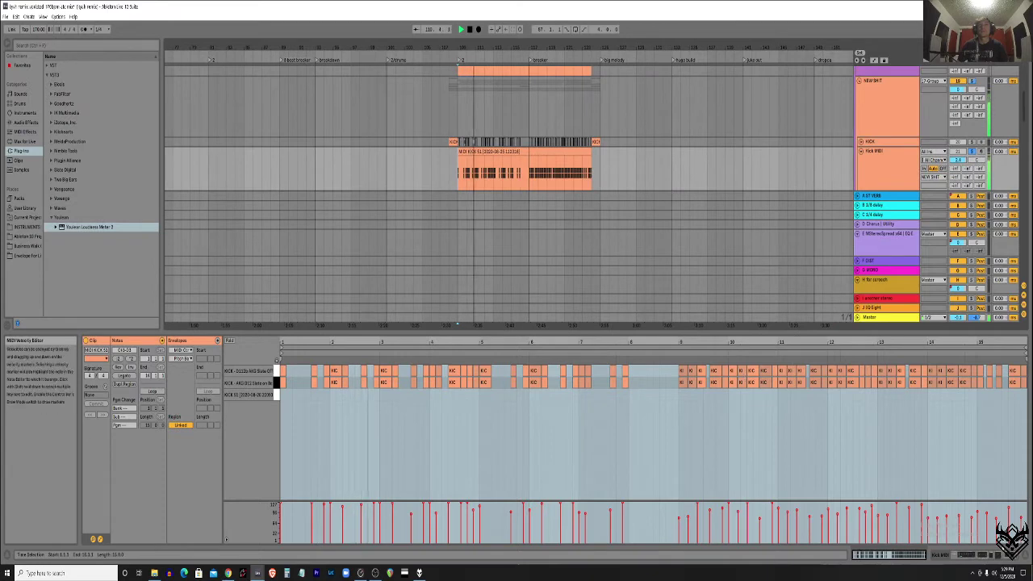
Show the Kick MIDI device chain during playback and audition the whole 17 Group soloed into the breaker.
click(984, 555)
scroll(605, 454, down, 1)
scroll(831, 215, up, 4)
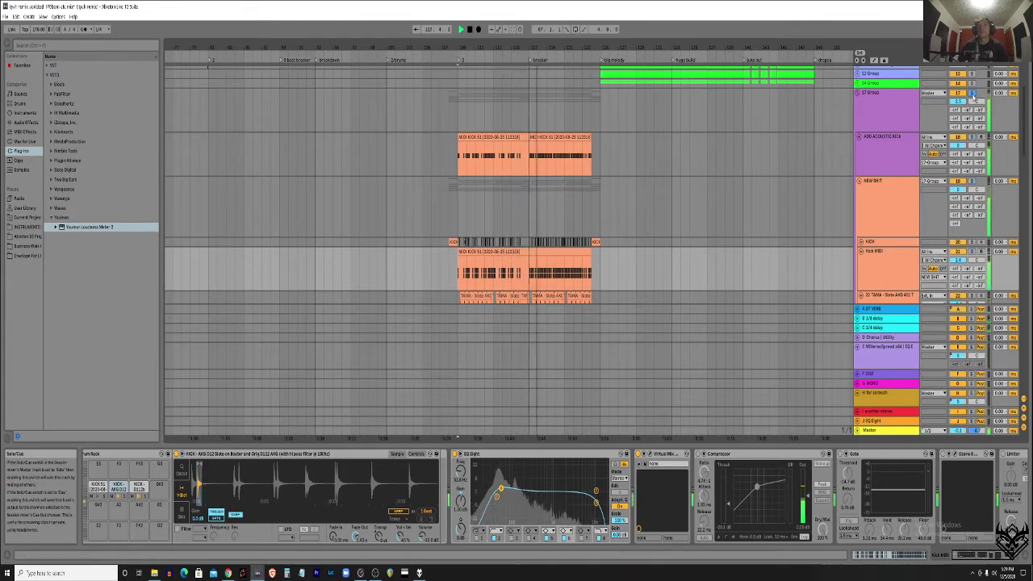
Solo the Bass Comp and Fretless Bass Comp tracks and place the insert marker at the breaker on Bass Comp.
scroll(505, 193, down, 10)
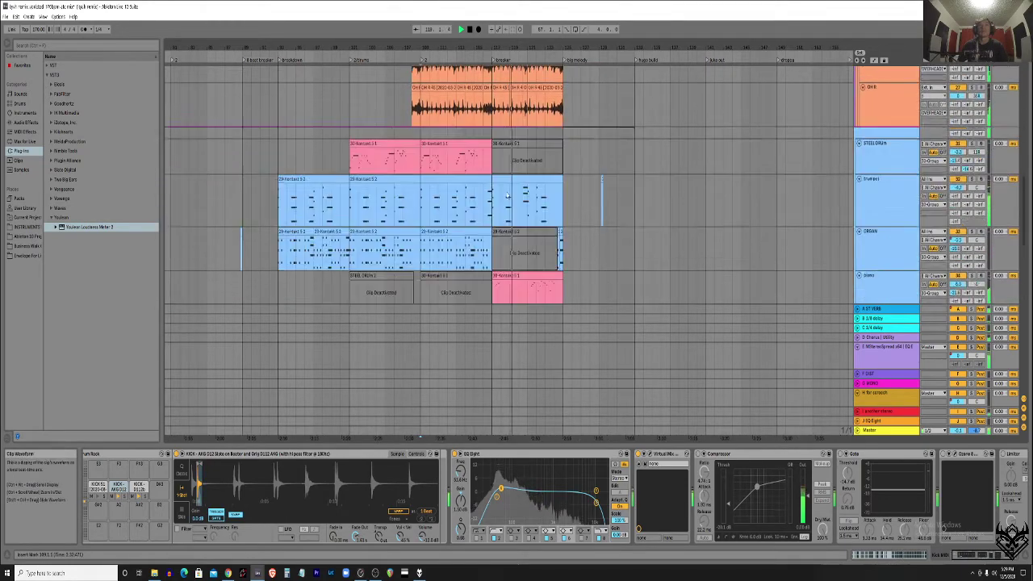
scroll(492, 233, up, 3)
scroll(1003, 180, up, 8)
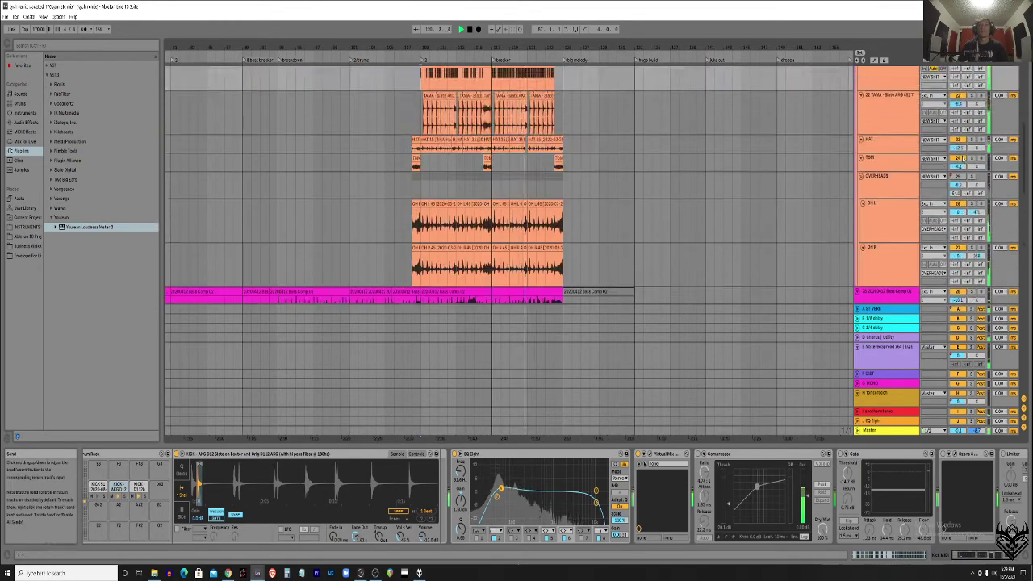
scroll(974, 104, down, 6)
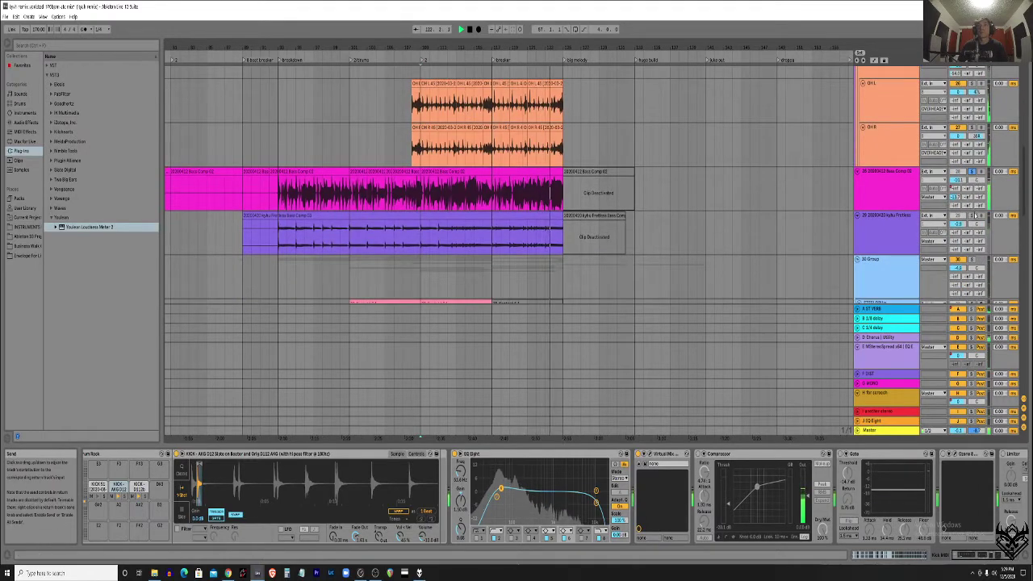
click(491, 196)
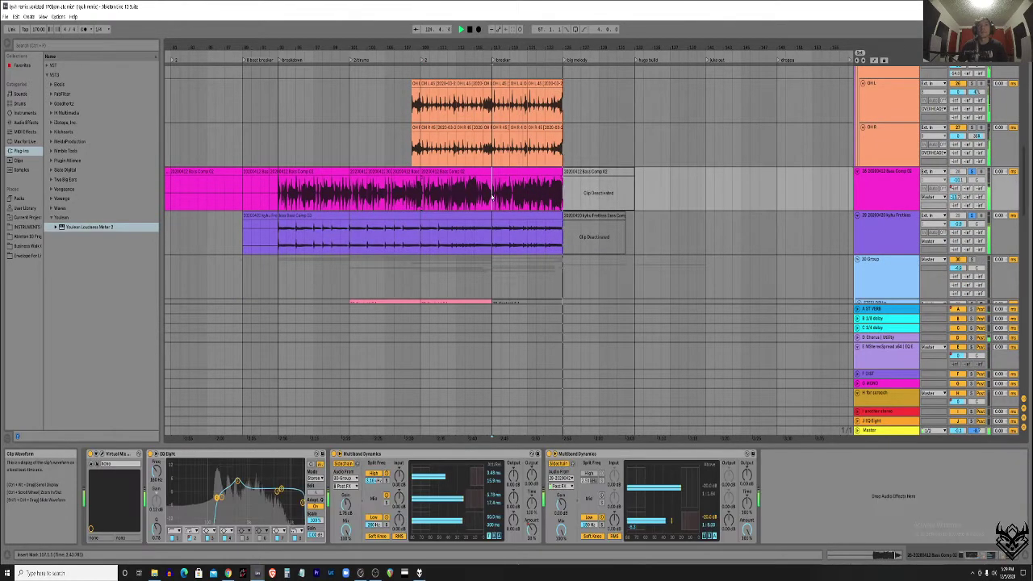
Play the soloed bass tracks from the breaker and add the 30 Group to the solo.
scroll(557, 196, down, 5)
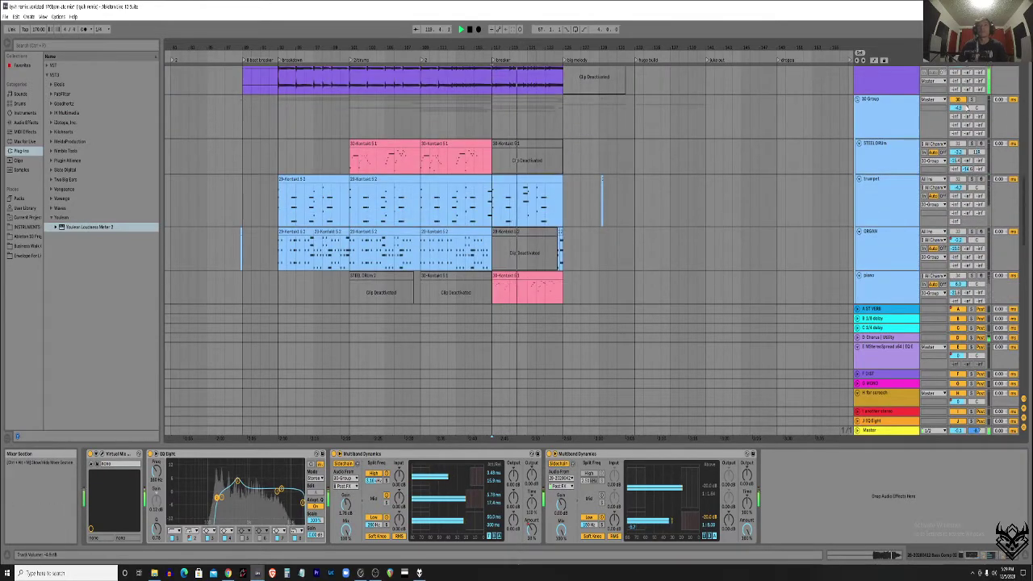
scroll(637, 191, up, 5)
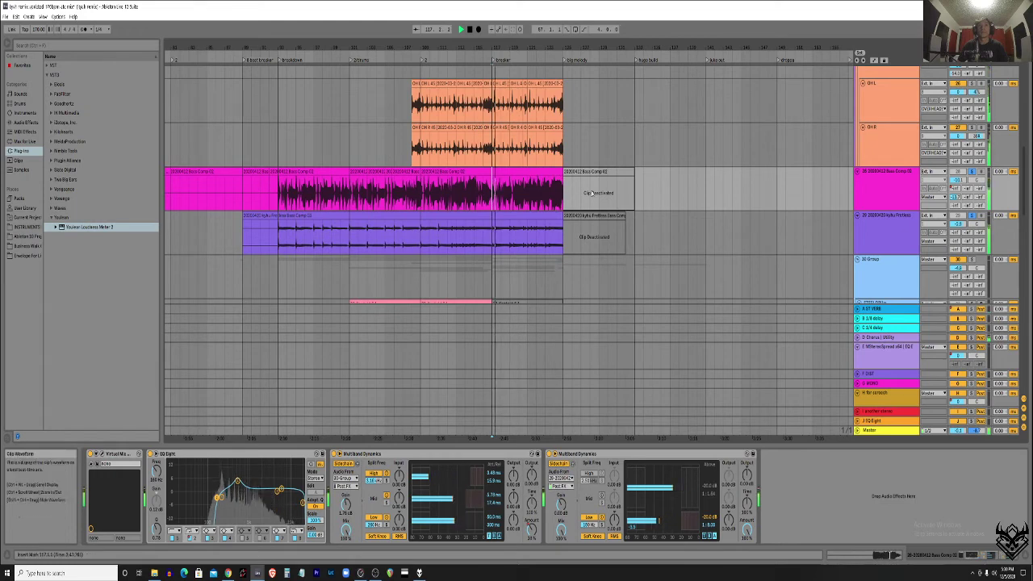
scroll(532, 174, down, 3)
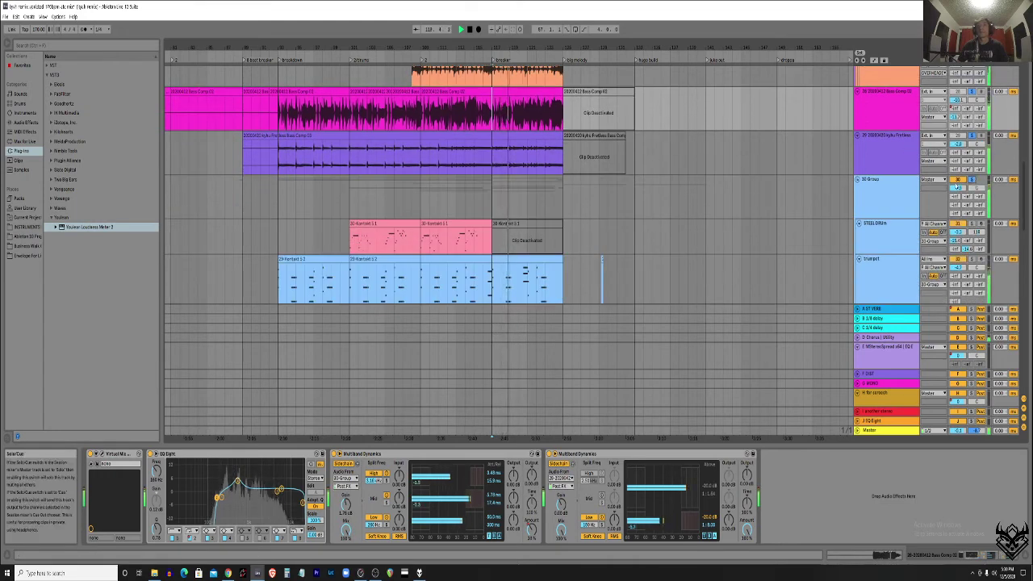
Loop the breaker section on the 30 Group and restart playback from the start of the breaker.
drag(492, 191, 565, 194)
key(ctrl+l)
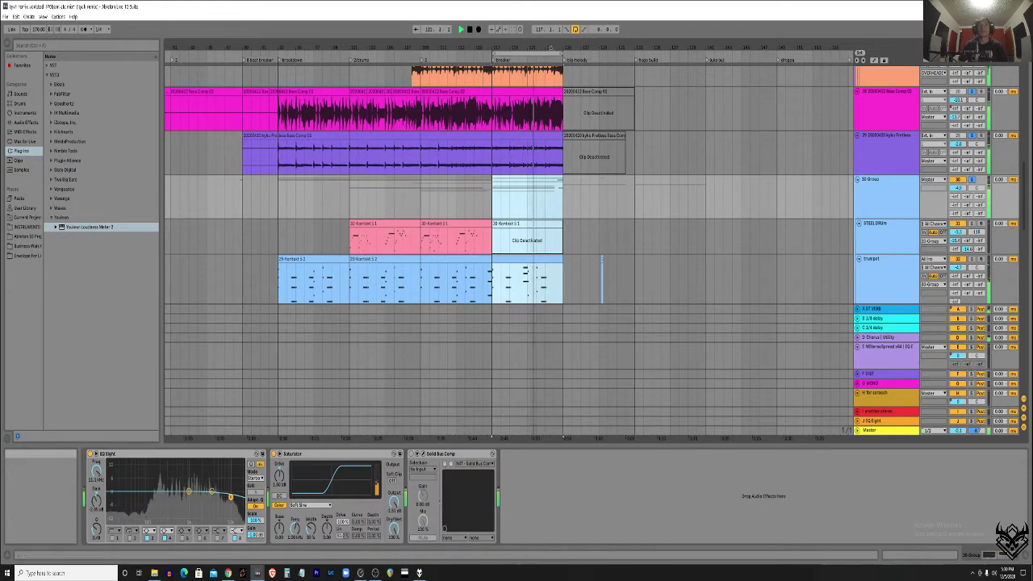
right_click(553, 53)
click(494, 198)
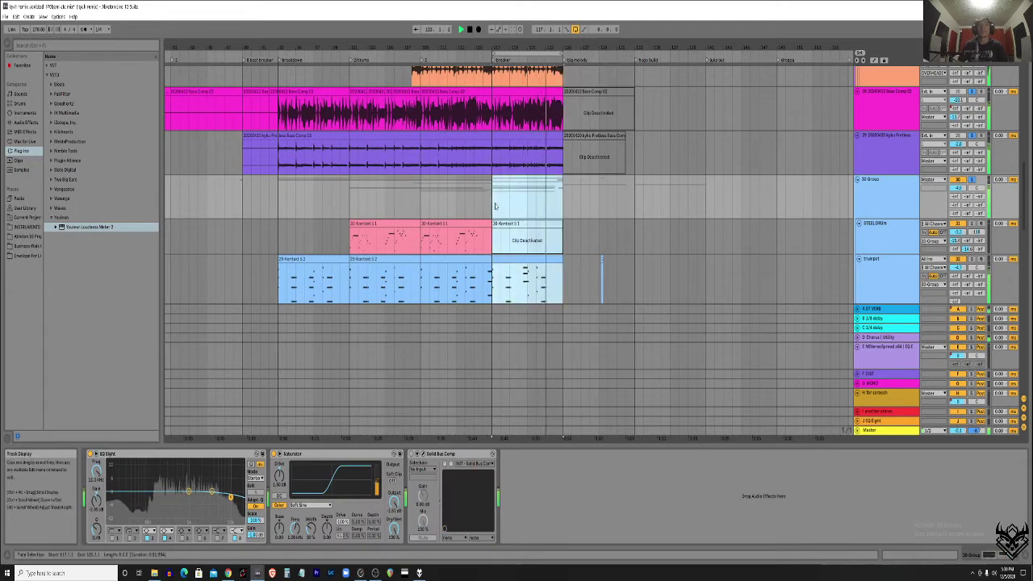
scroll(693, 189, down, 2)
scroll(901, 180, down, 2)
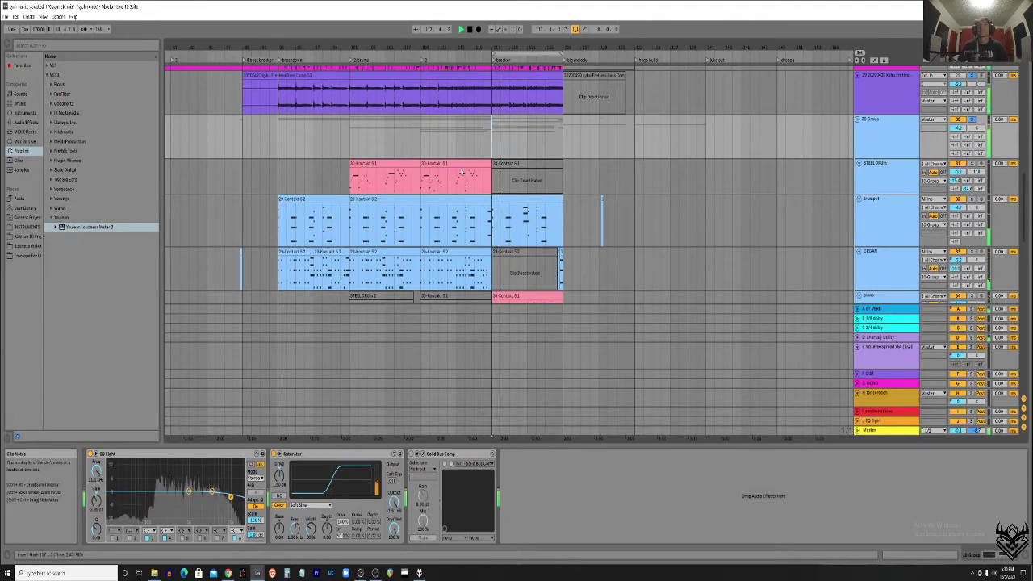
Show the device chains of the trumpet and piano tracks while the arrangement plays.
scroll(883, 159, down, 2)
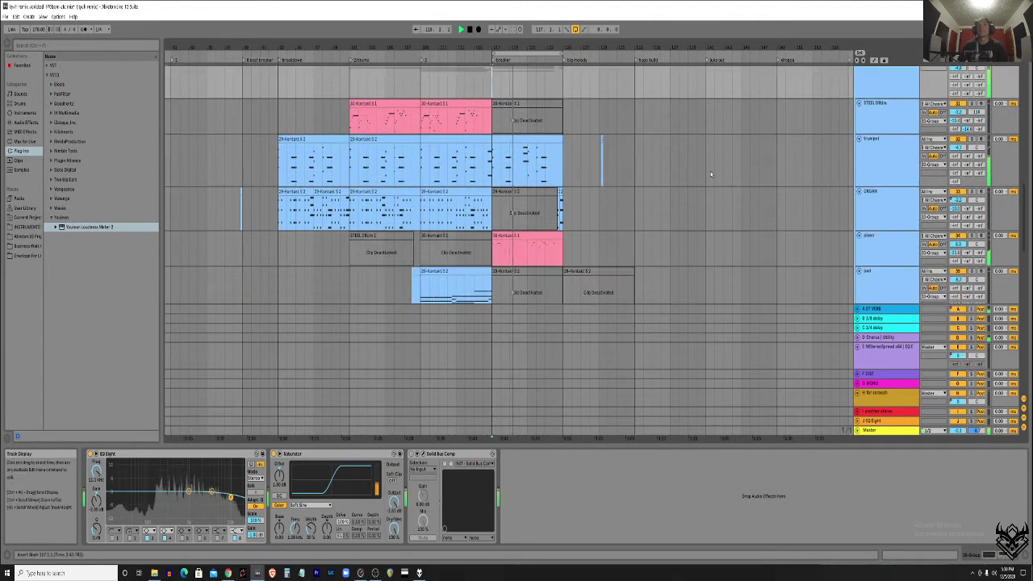
scroll(883, 159, down, 1)
click(883, 159)
scroll(871, 160, down, 1)
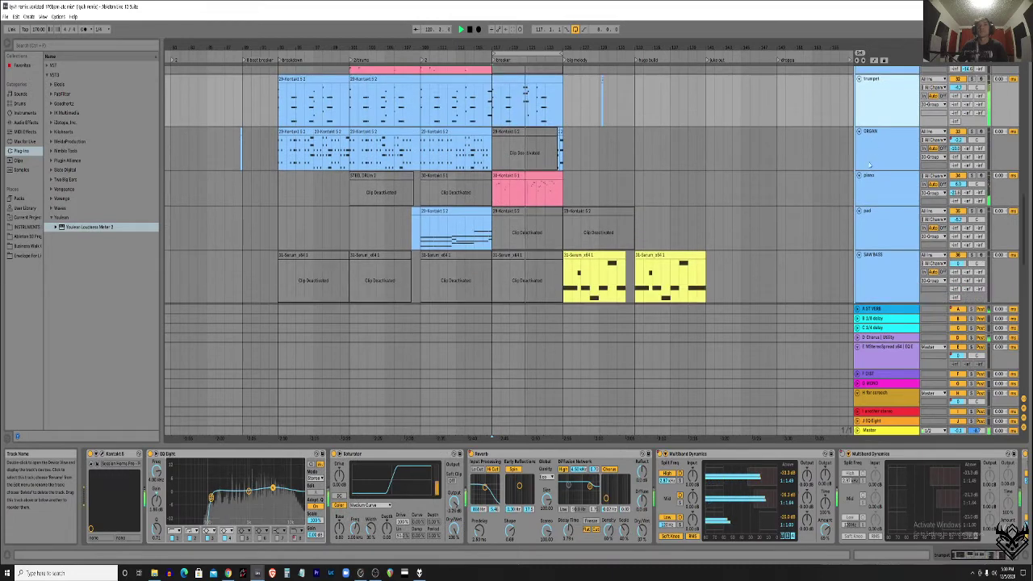
click(883, 192)
scroll(888, 172, up, 1)
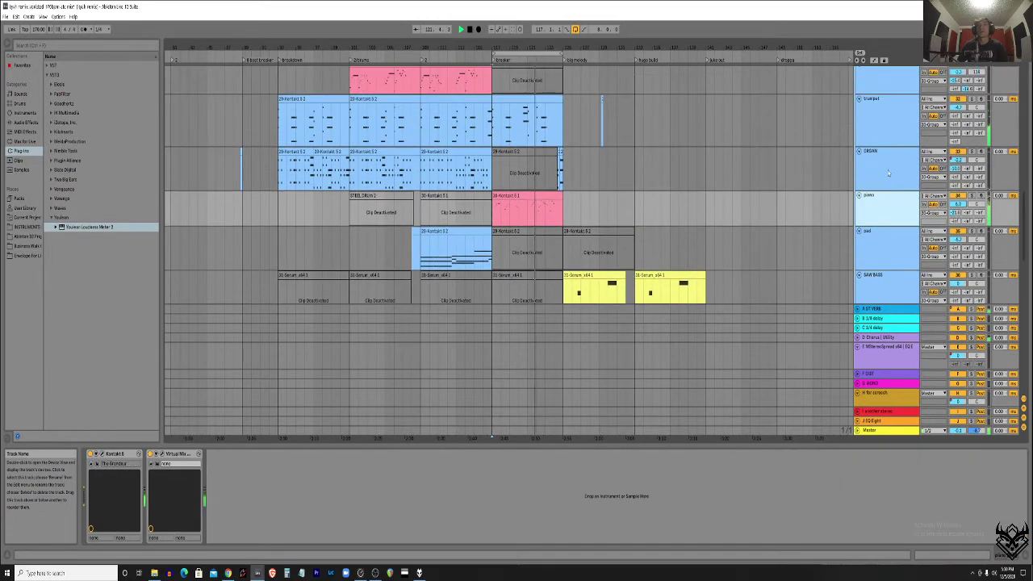
click(890, 129)
scroll(436, 159, up, 1)
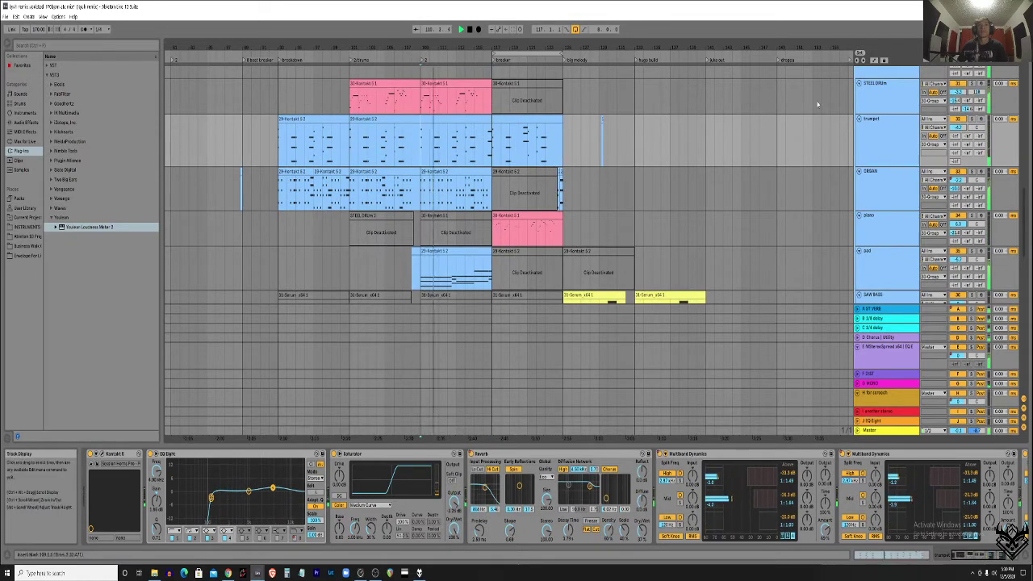
Solo the STEEL DRUM track and play it from the start of its second clip, showing its device chain.
scroll(816, 103, up, 2)
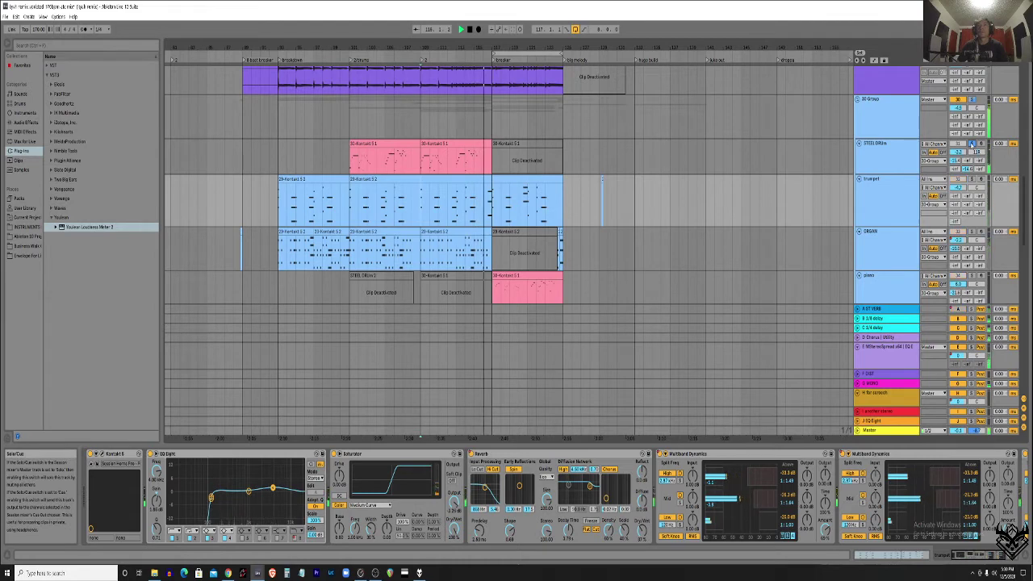
click(421, 161)
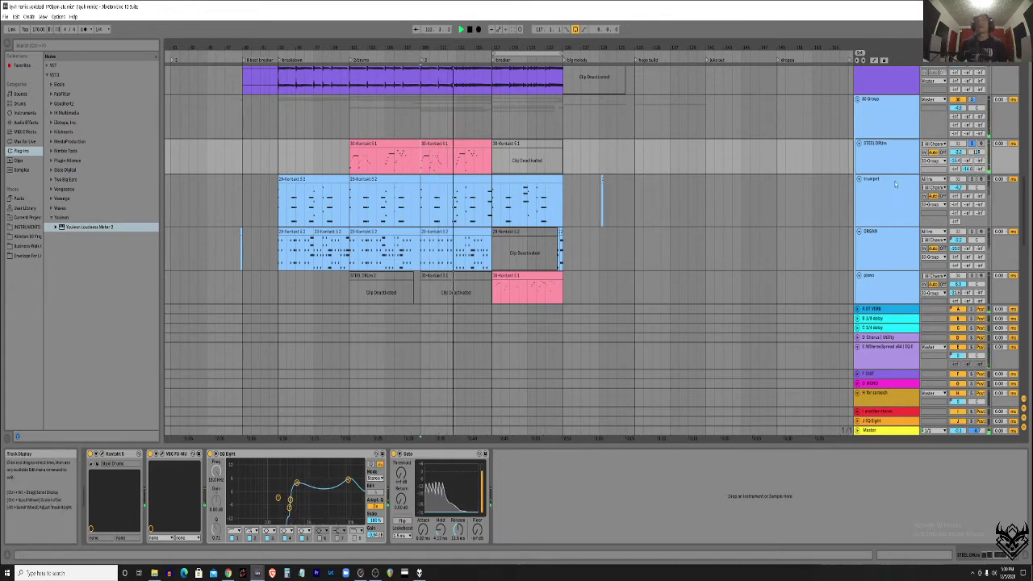
scroll(976, 166, down, 1)
scroll(976, 165, up, 2)
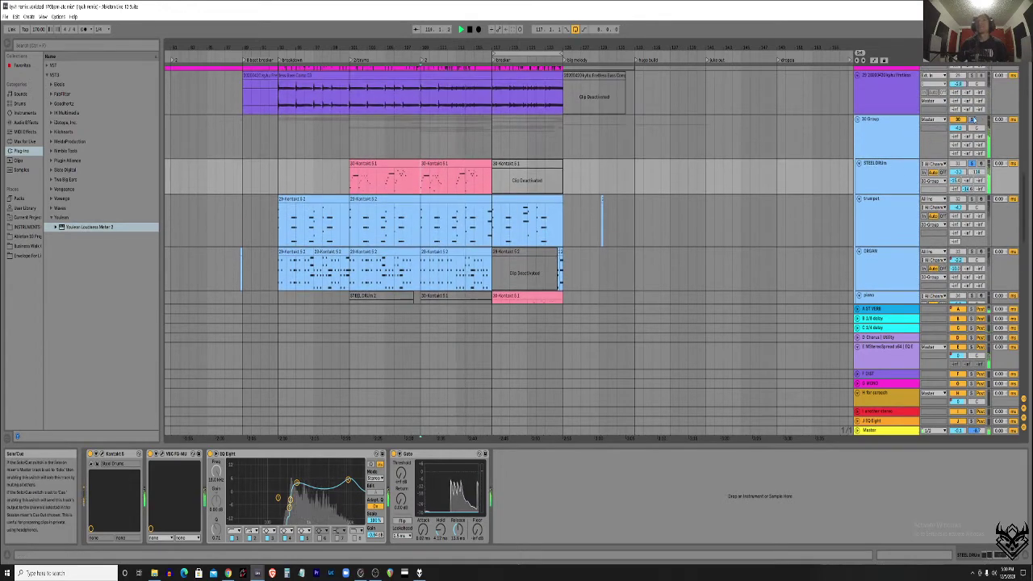
scroll(974, 161, down, 3)
scroll(968, 162, up, 2)
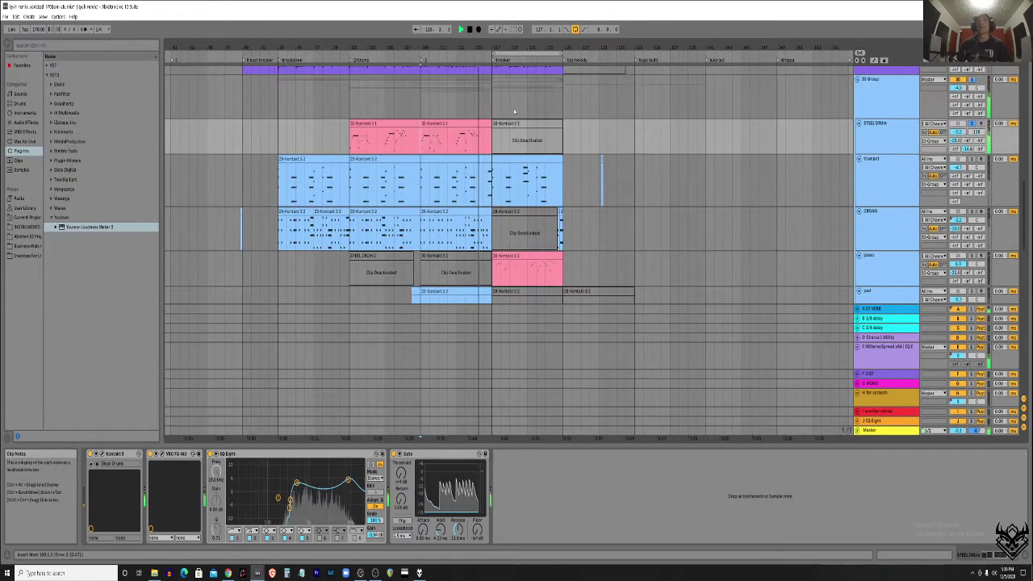
Move the loop to section 2, directly before the breaker, and add the trumpet, ORGAN and pad tracks to the solo.
drag(488, 53, 422, 54)
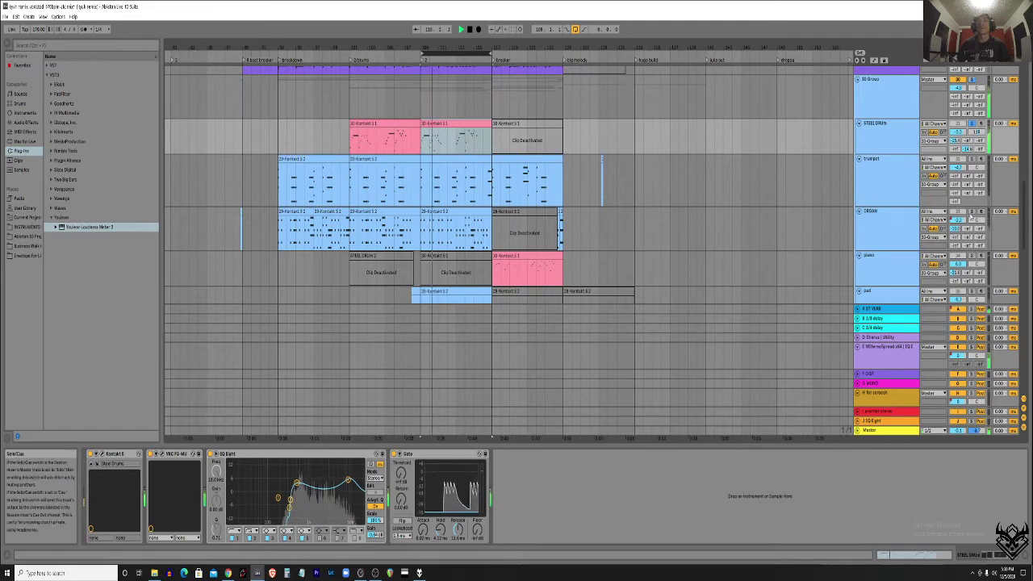
scroll(957, 218, down, 1)
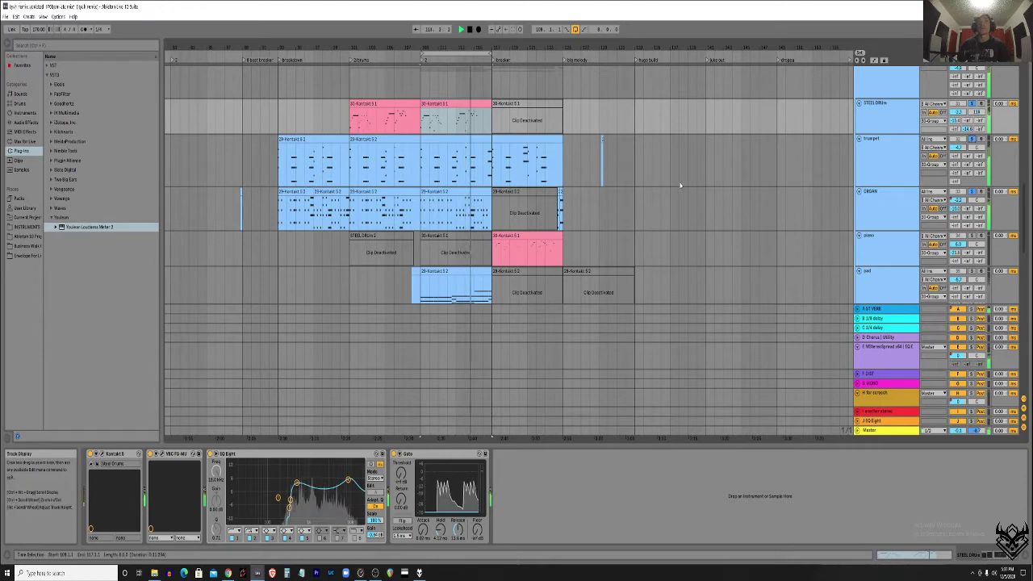
scroll(908, 207, down, 2)
scroll(908, 207, down, 1)
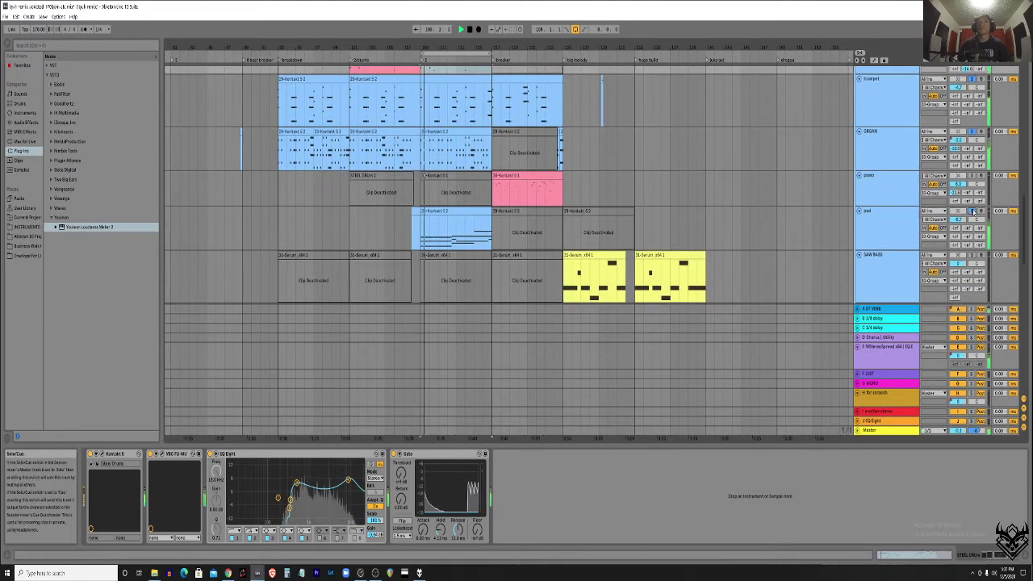
Add the VOX ARP, 39-Guitar Palm Legacy and GUITAR tracks to the soloed playback.
scroll(835, 231, down, 8)
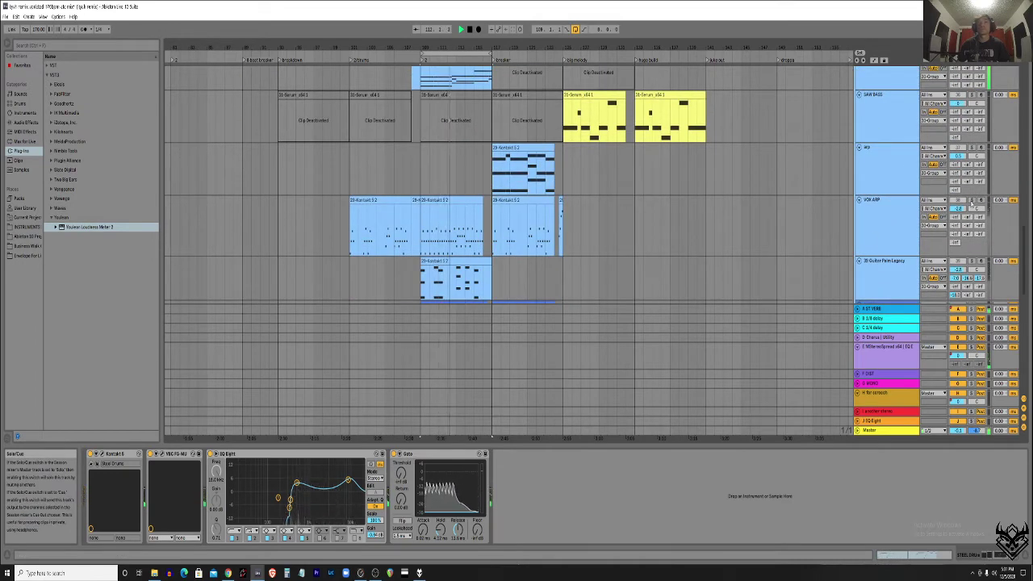
scroll(955, 216, down, 4)
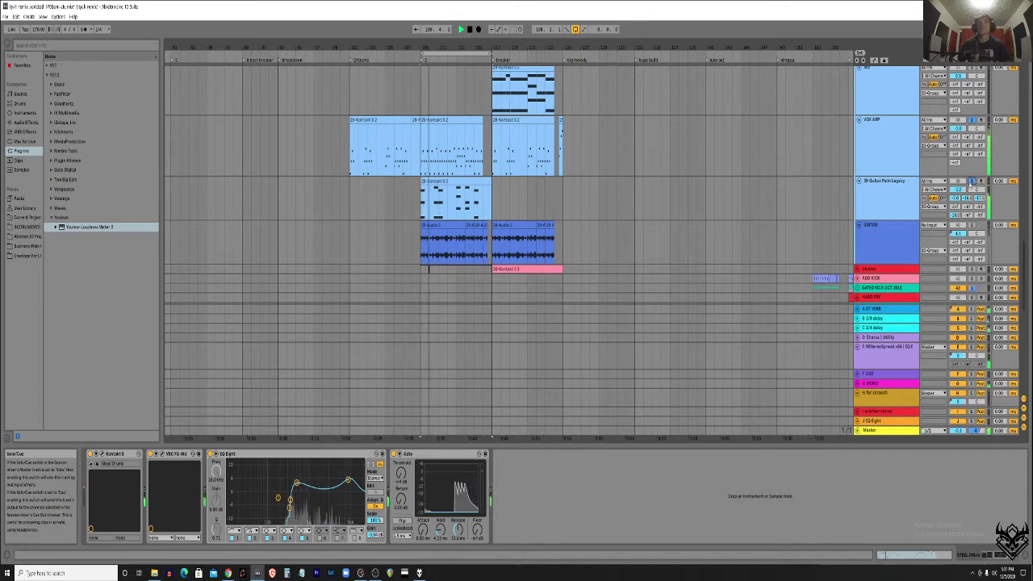
scroll(972, 182, down, 1)
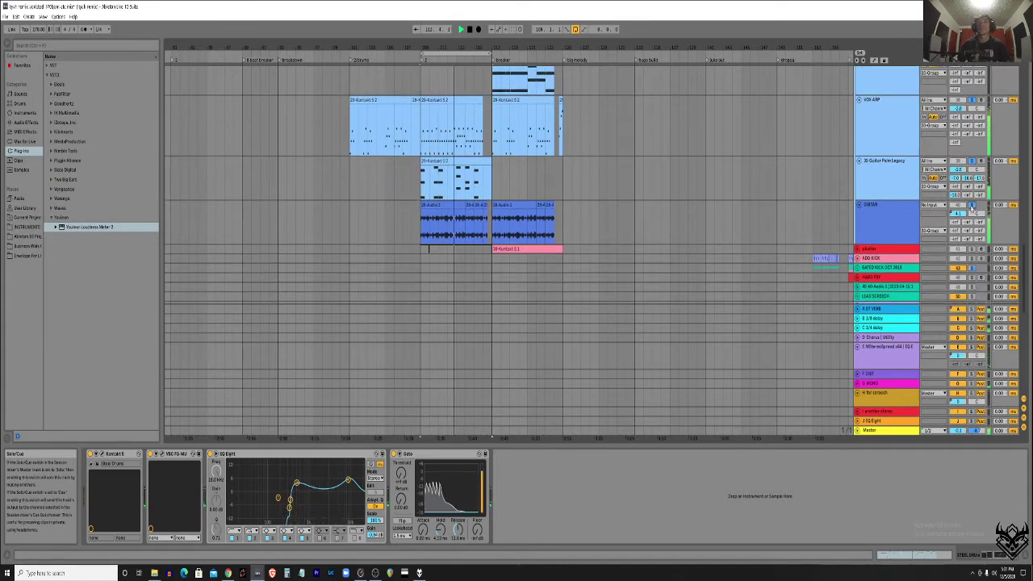
Add the Bass Comp and Fretless Bass Comp tracks to the solo and show the Bass Comp device chain.
scroll(701, 197, up, 5)
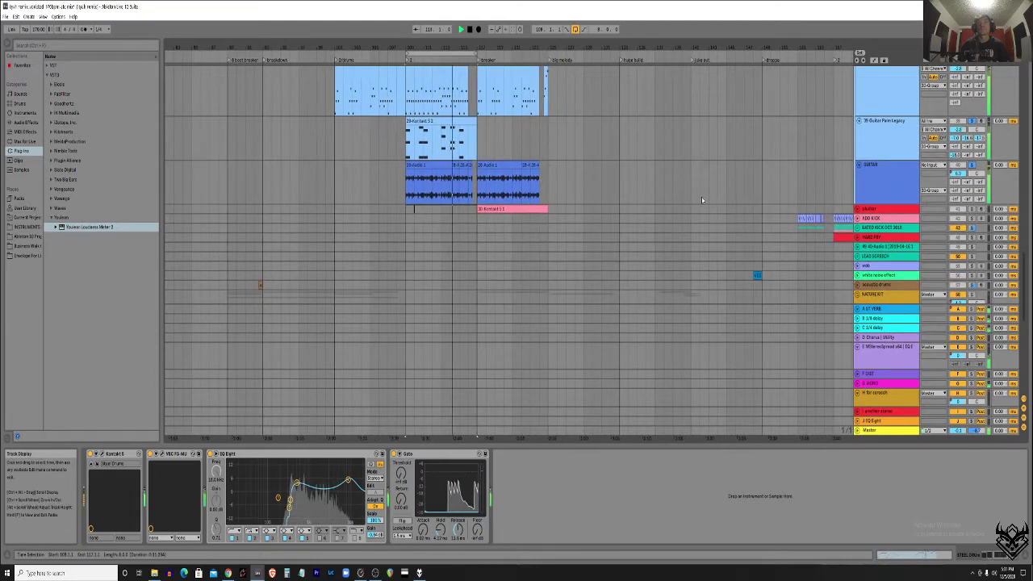
scroll(646, 232, up, 8)
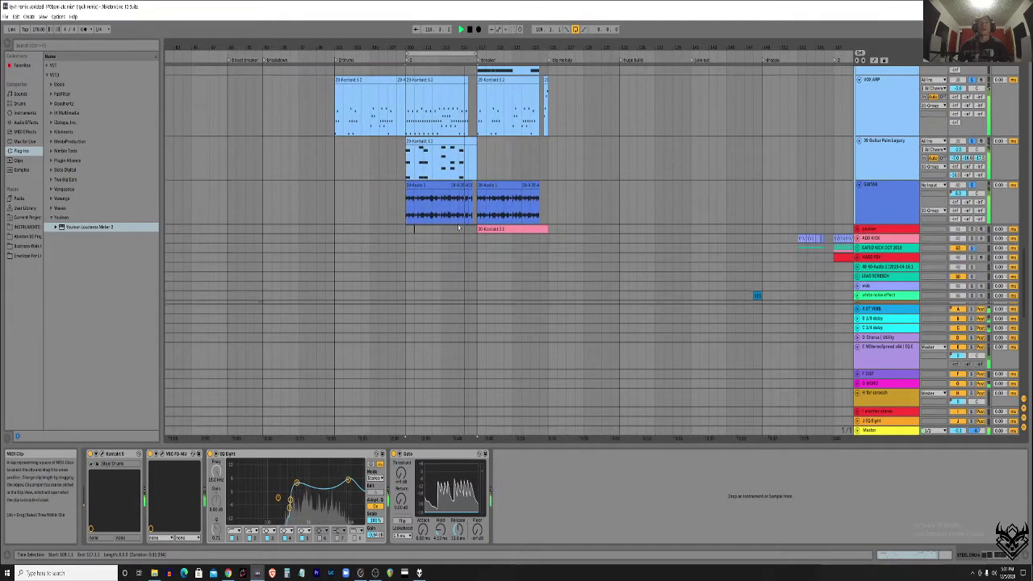
scroll(441, 252, down, 10)
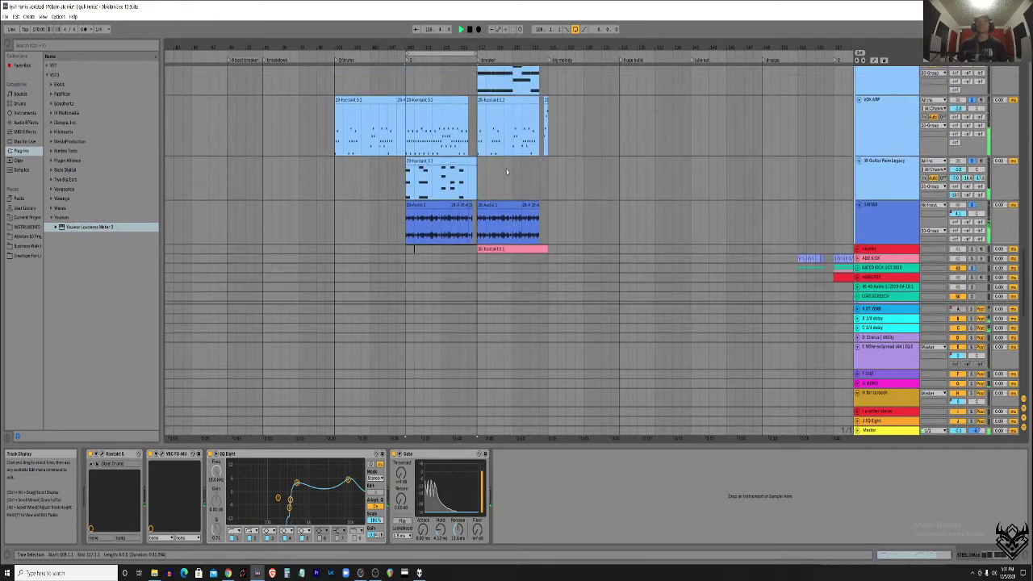
scroll(507, 192, up, 2)
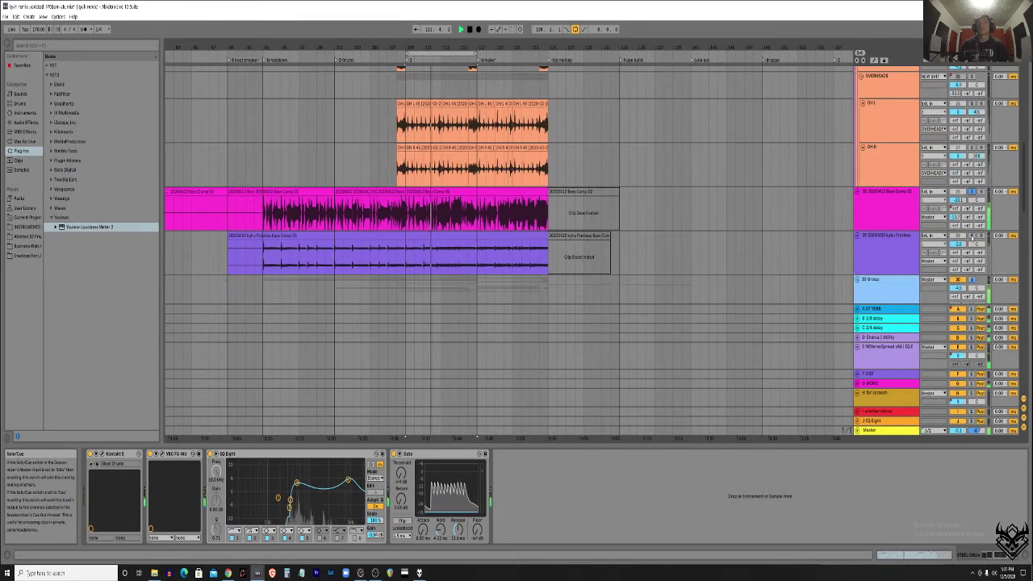
click(811, 210)
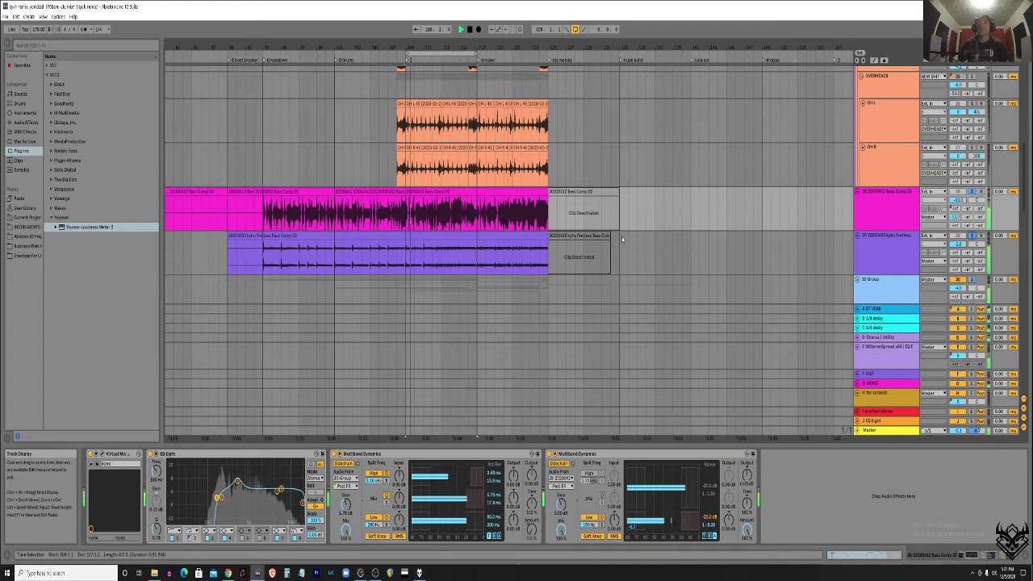
Clear the track solos to hear the full arrangement and turn off the section 2 loop.
scroll(698, 182, up, 5)
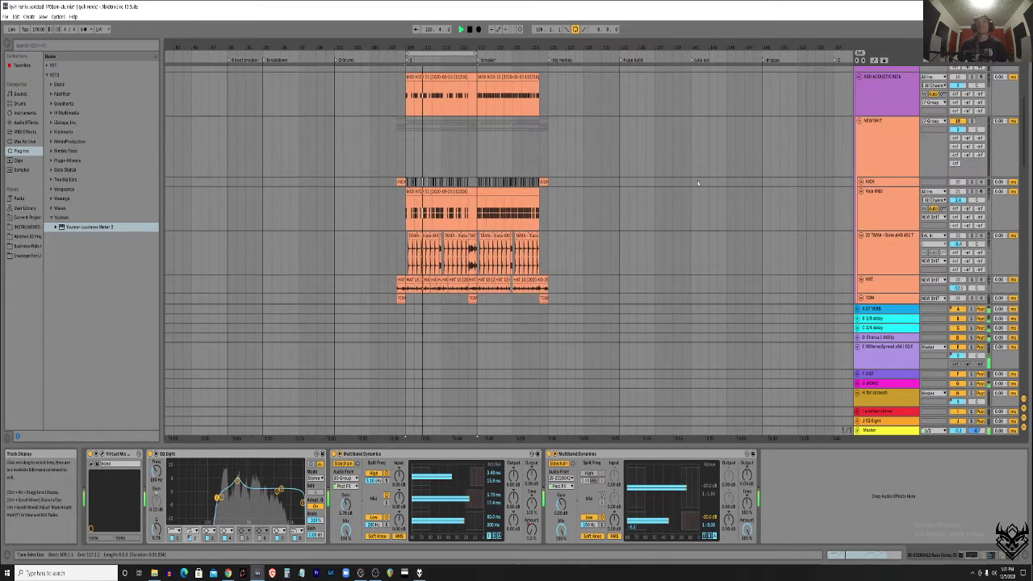
scroll(694, 210, up, 1)
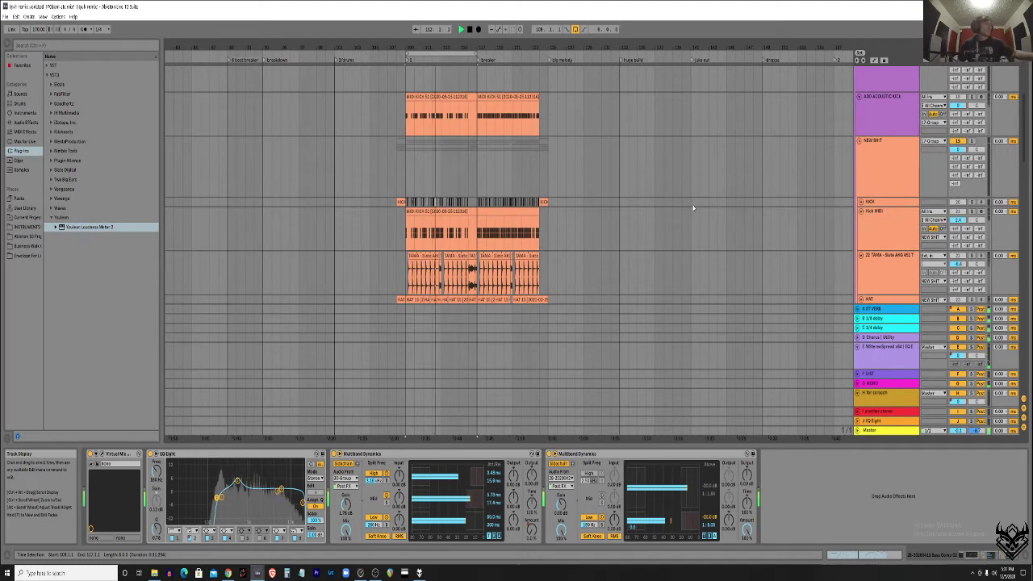
scroll(703, 200, up, 4)
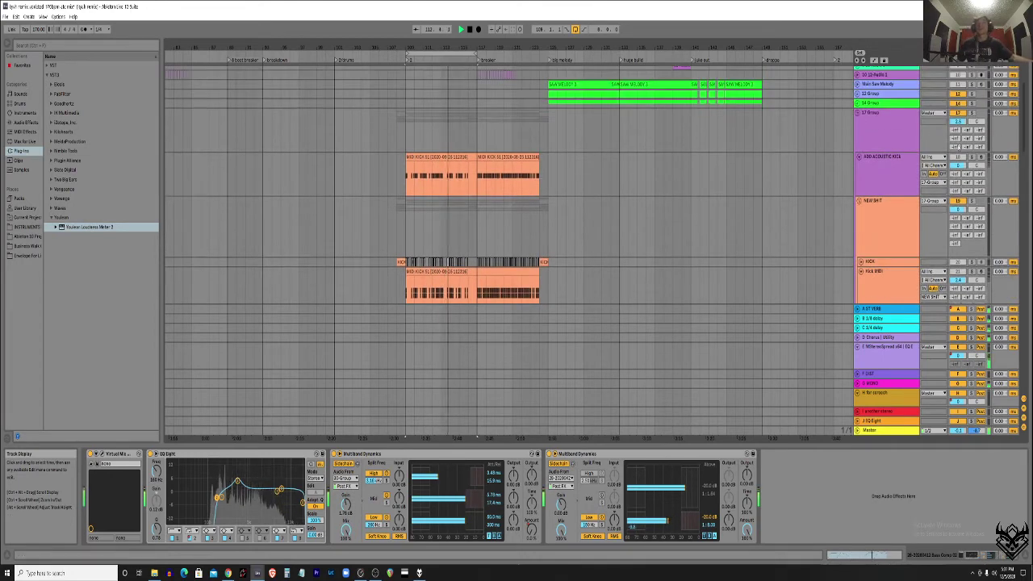
scroll(971, 133, up, 1)
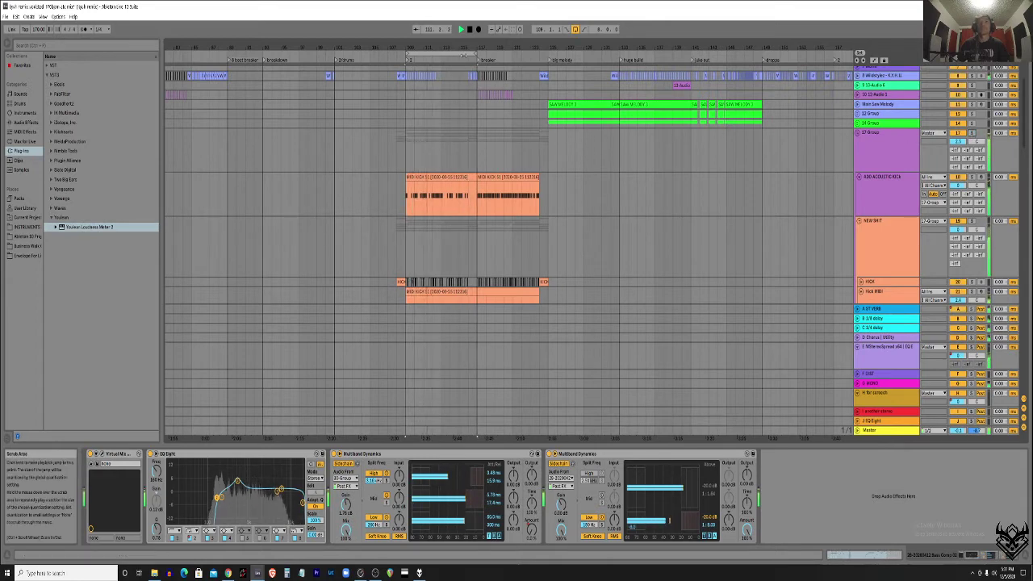
right_click(463, 54)
click(479, 67)
Place the insert marker at the breaker on VOX ARP and show that track's device chain during playback.
scroll(464, 181, down, 15)
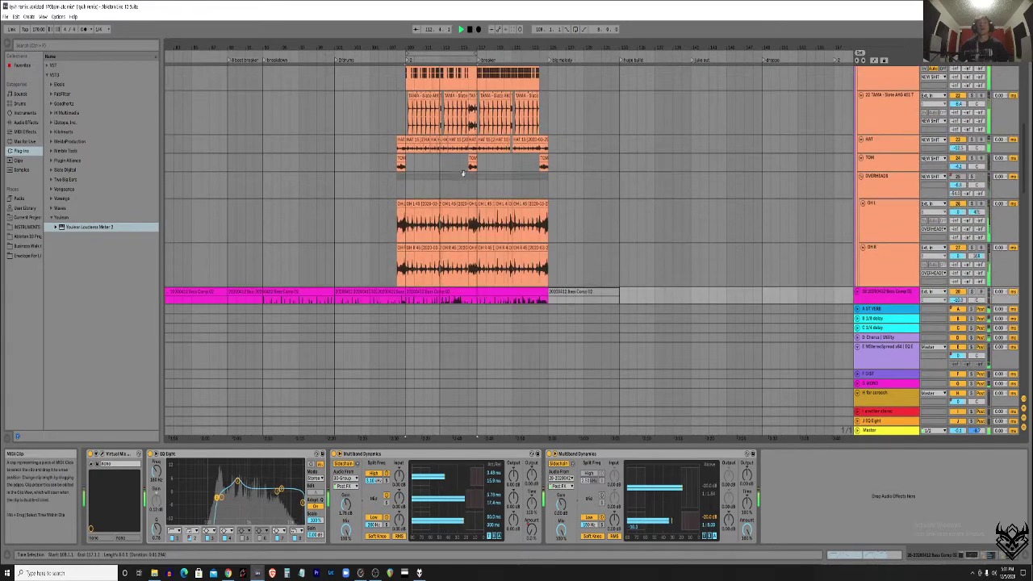
scroll(468, 198, down, 5)
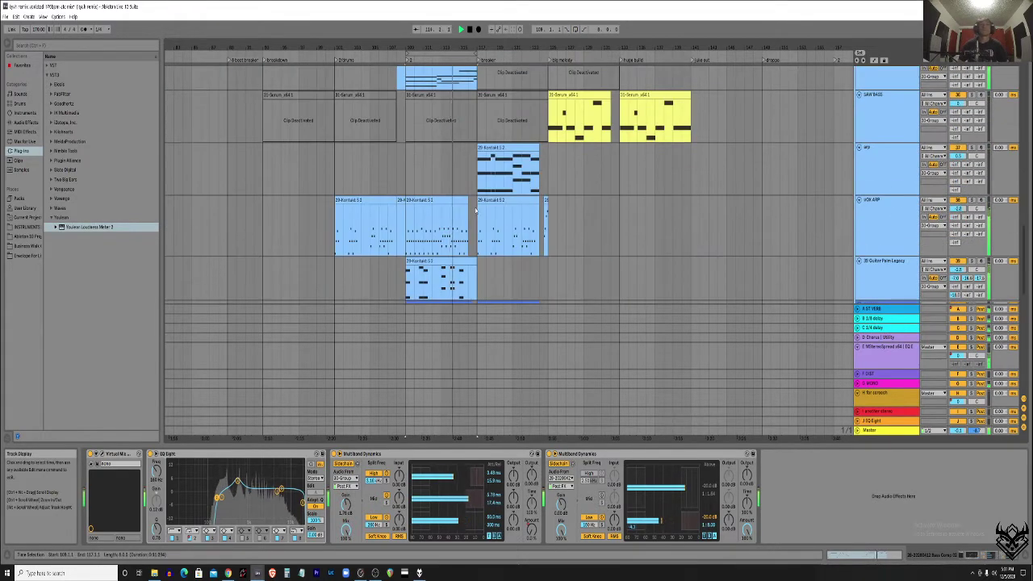
click(476, 210)
scroll(476, 211, down, 12)
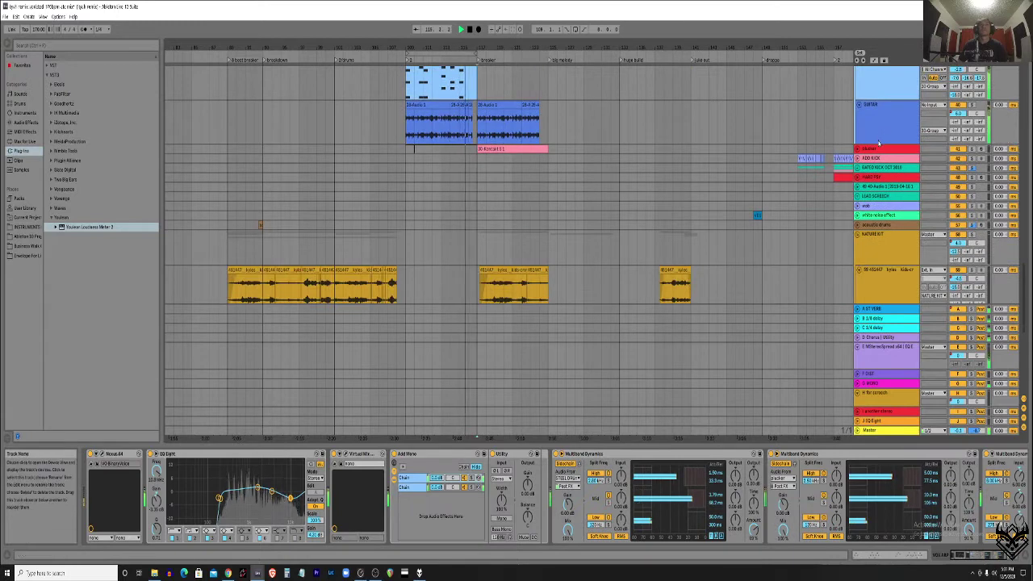
Unfold the red track below GUITAR and select most of its breaker clip to audition it with its device chain.
scroll(480, 214, up, 2)
scroll(480, 214, up, 2)
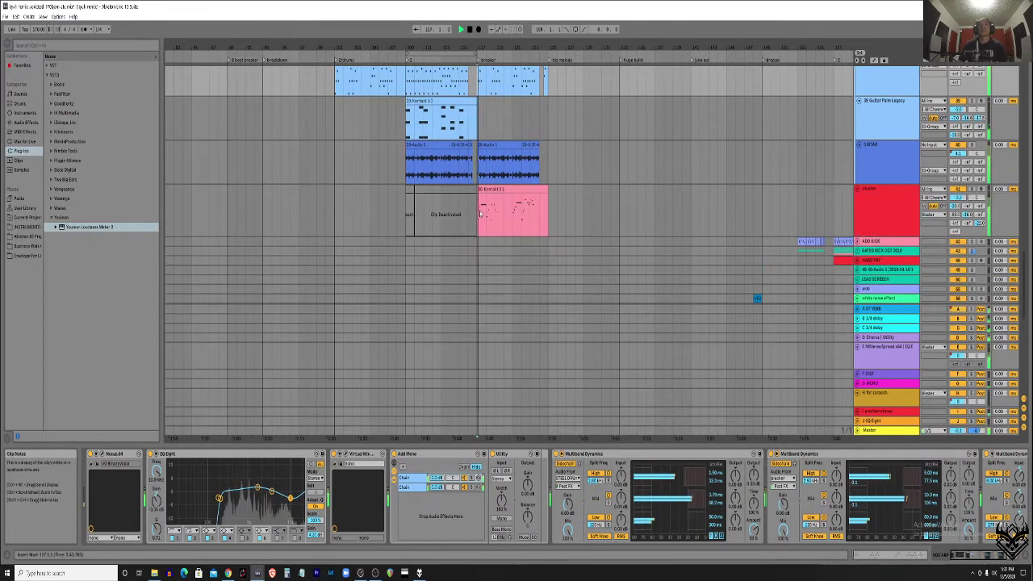
drag(480, 213, 509, 218)
click(973, 190)
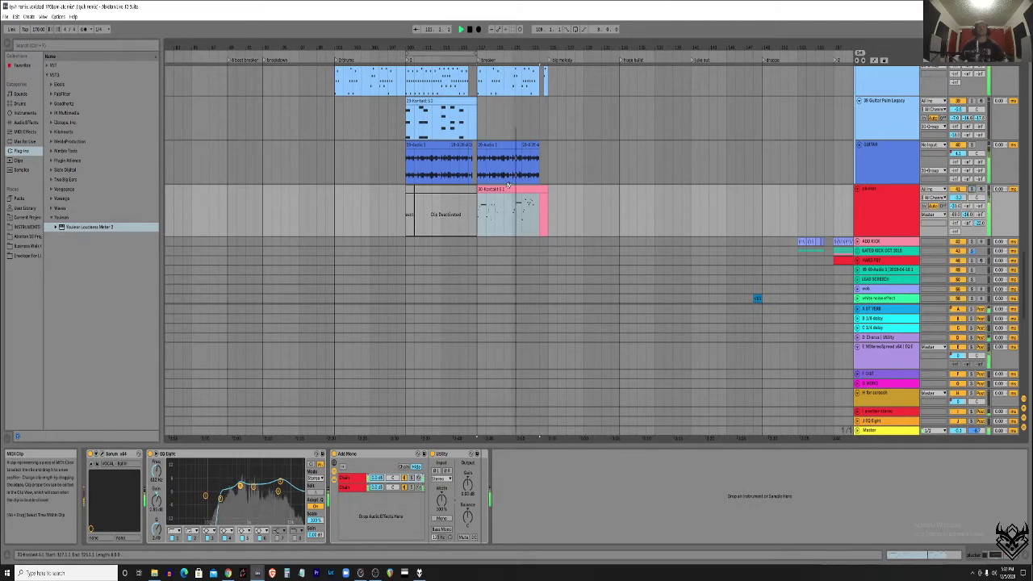
Play from the start of the first active SAW BASS clip and show the SAW BASS device chain.
scroll(514, 205, up, 5)
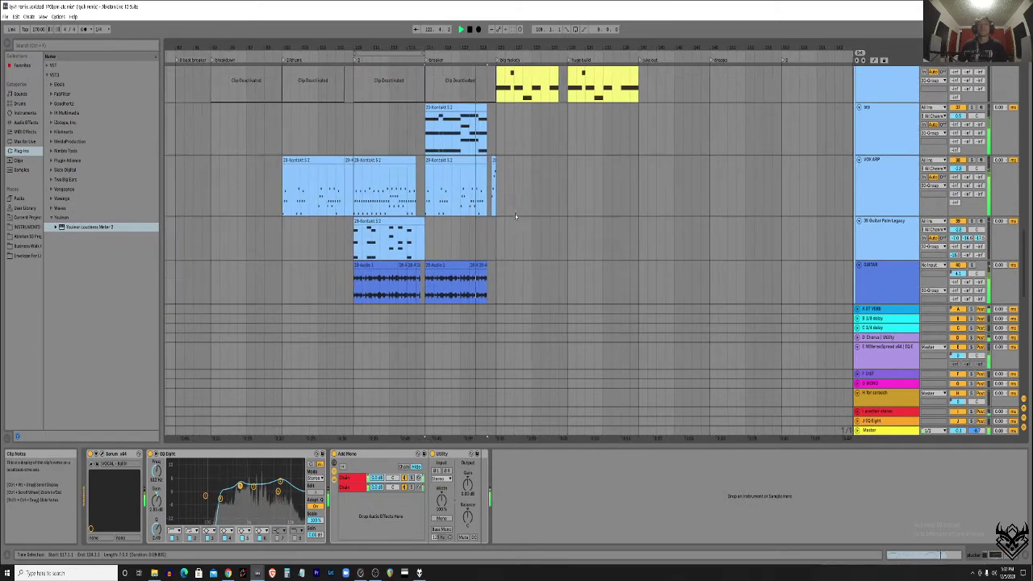
scroll(514, 217, up, 4)
click(498, 250)
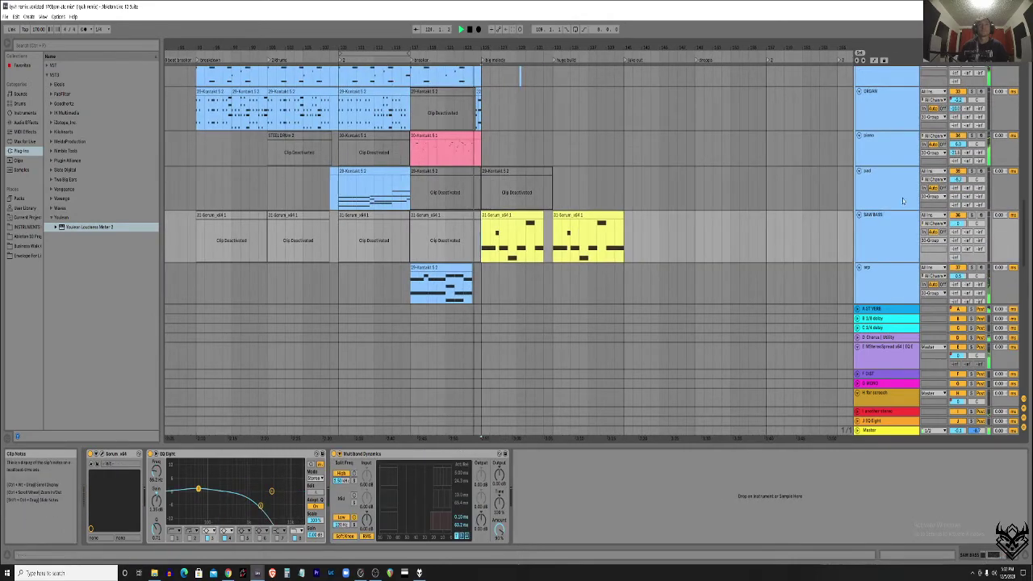
scroll(476, 226, up, 10)
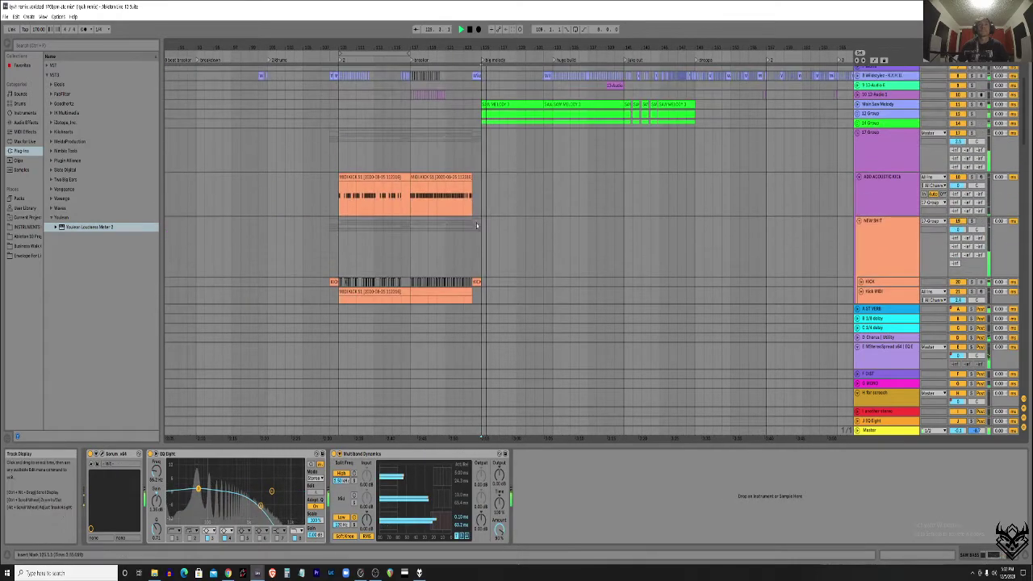
scroll(476, 225, up, 3)
scroll(509, 204, down, 12)
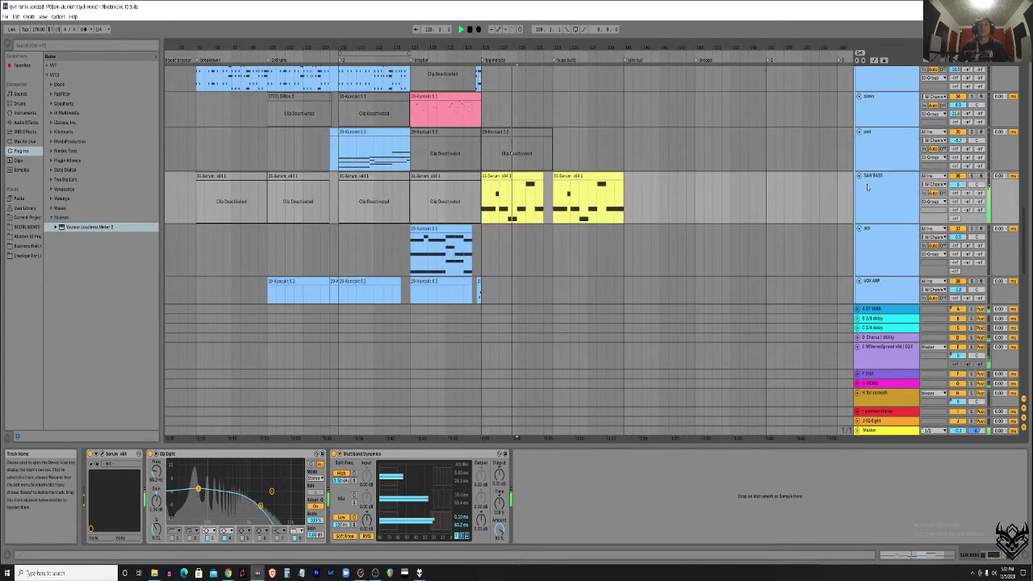
Unfold the Main Saw Melody track and the 12 Group below it, and solo both during playback.
scroll(637, 197, up, 8)
scroll(595, 214, up, 5)
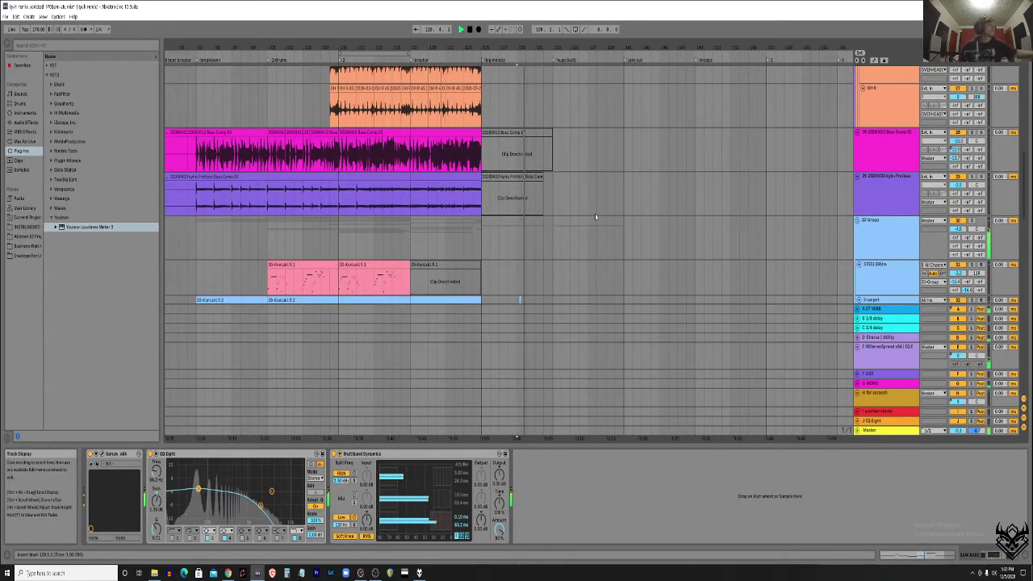
scroll(584, 222, up, 5)
scroll(585, 221, up, 5)
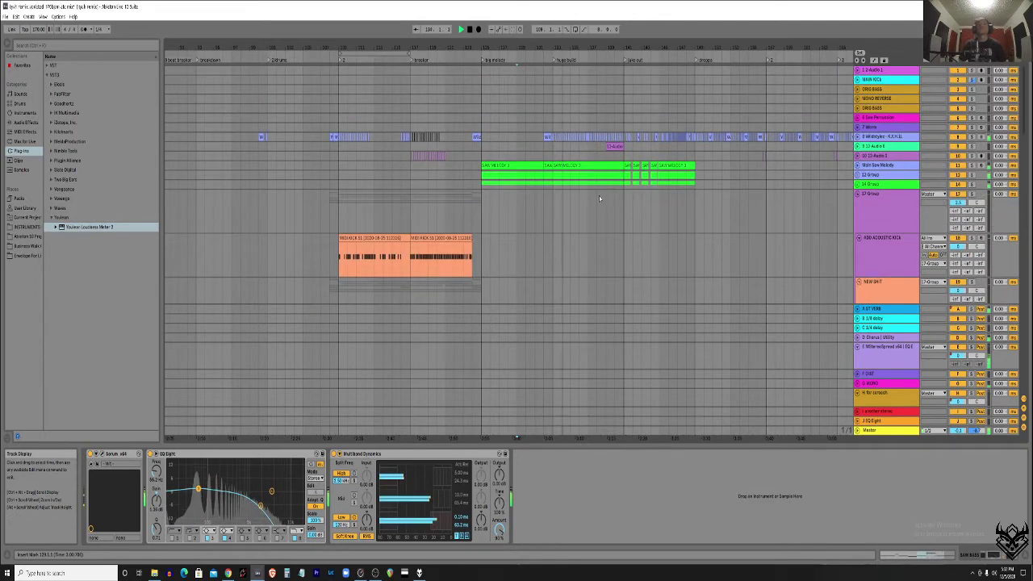
scroll(599, 197, right, 2)
click(858, 165)
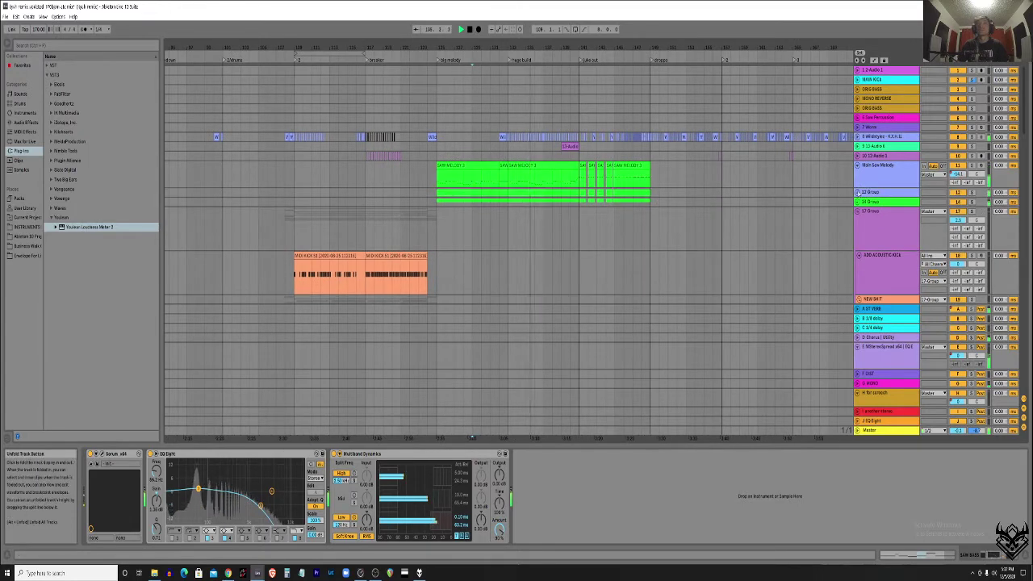
click(857, 192)
scroll(888, 202, down, 1)
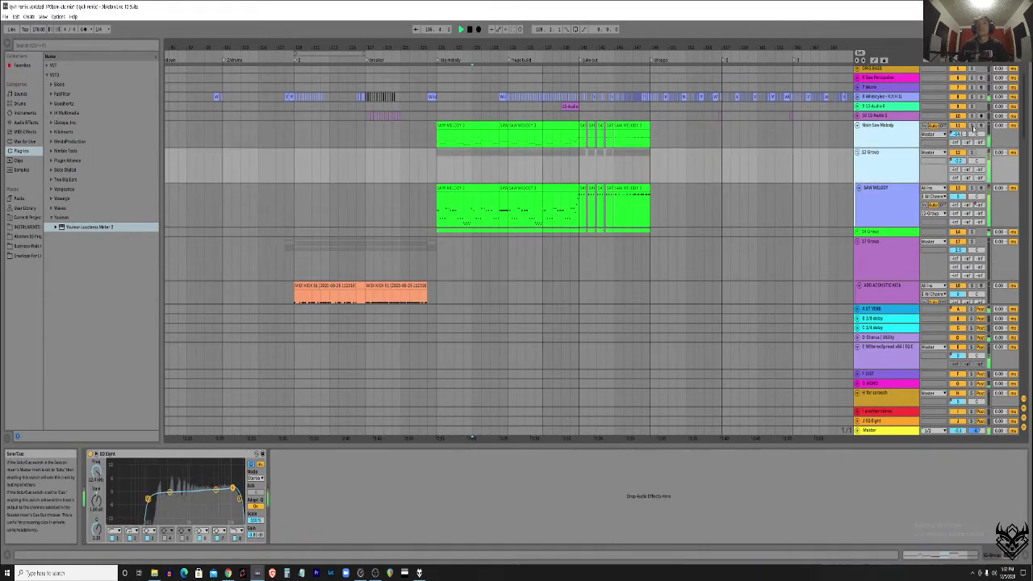
click(972, 127)
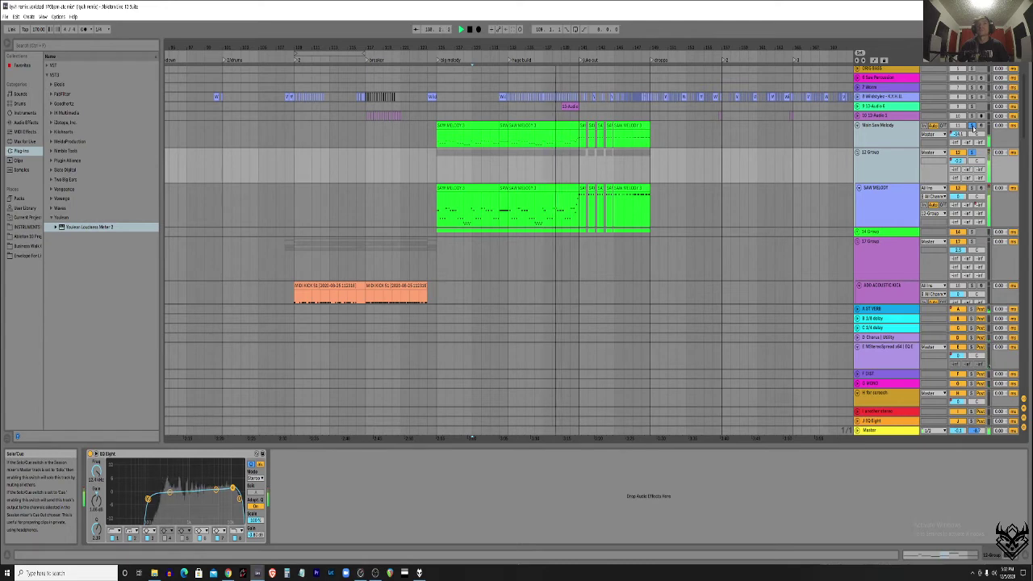
Show the Main Saw Melody device chain, place the insert marker at the huge build, and stop playback.
click(549, 169)
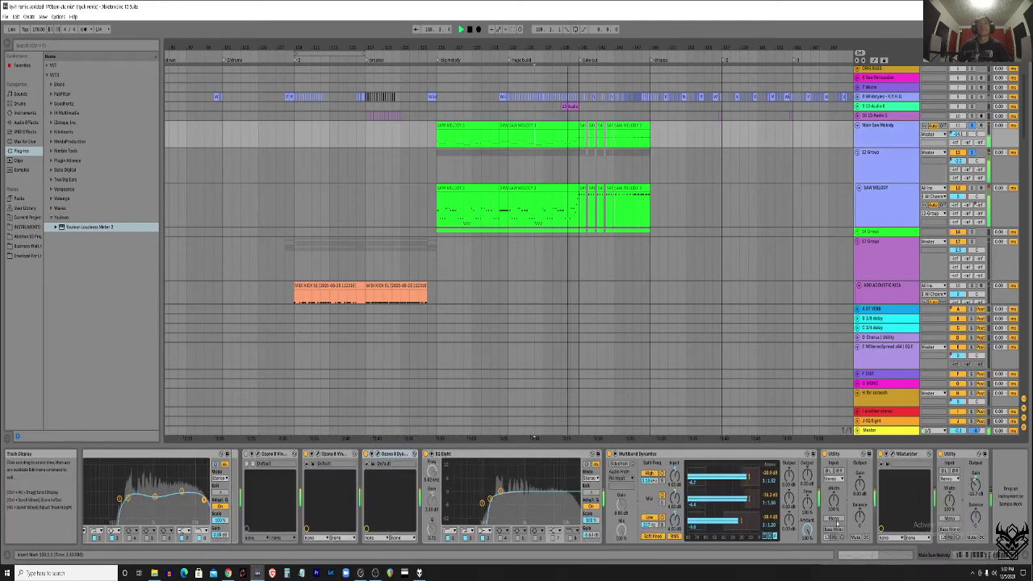
click(610, 169)
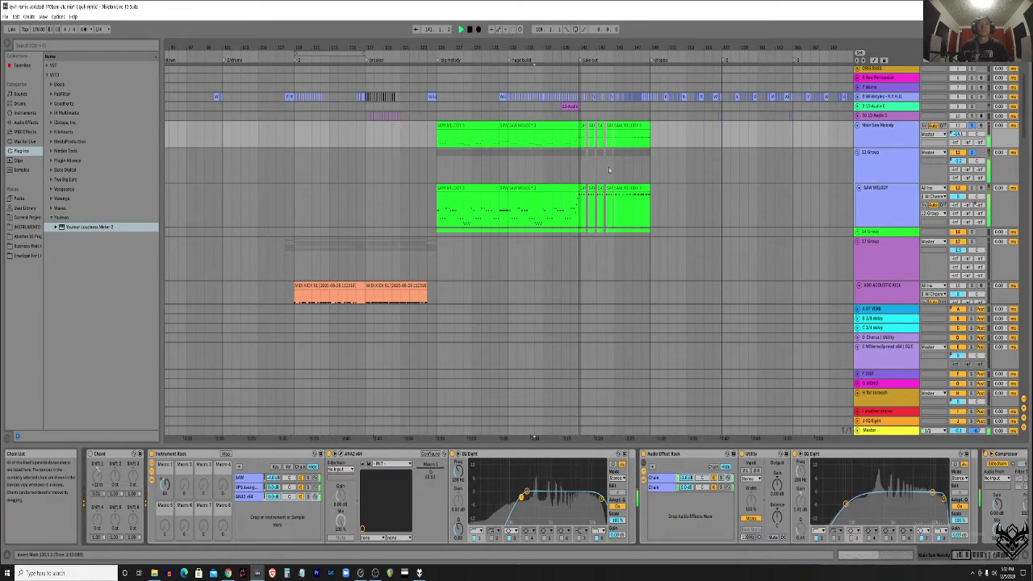
click(507, 141)
key(space)
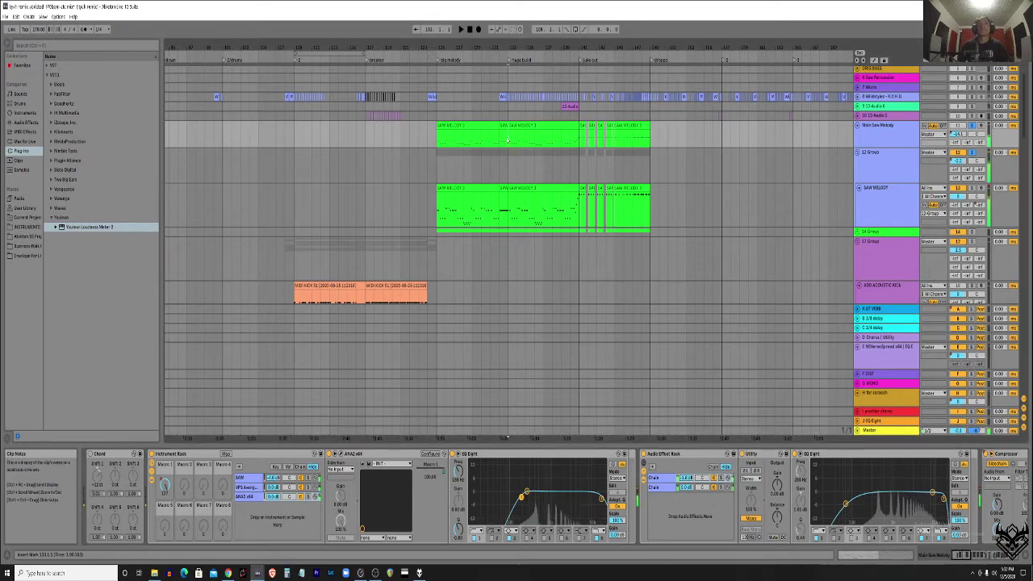
View the Instrument Rack chains on Main Saw Melody and compare them with the SAW MELODY track's device chain.
click(248, 480)
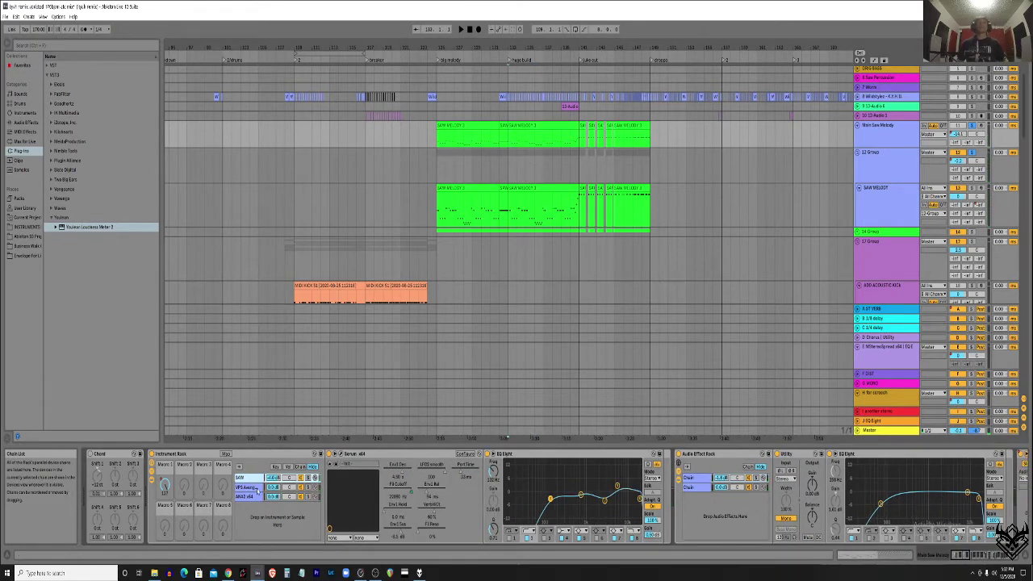
click(250, 496)
click(250, 488)
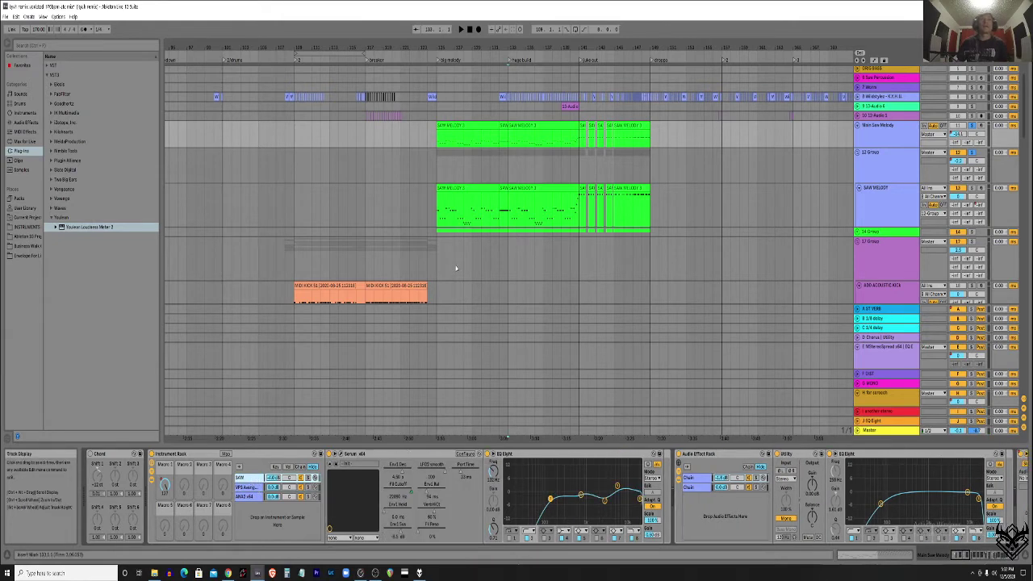
click(510, 202)
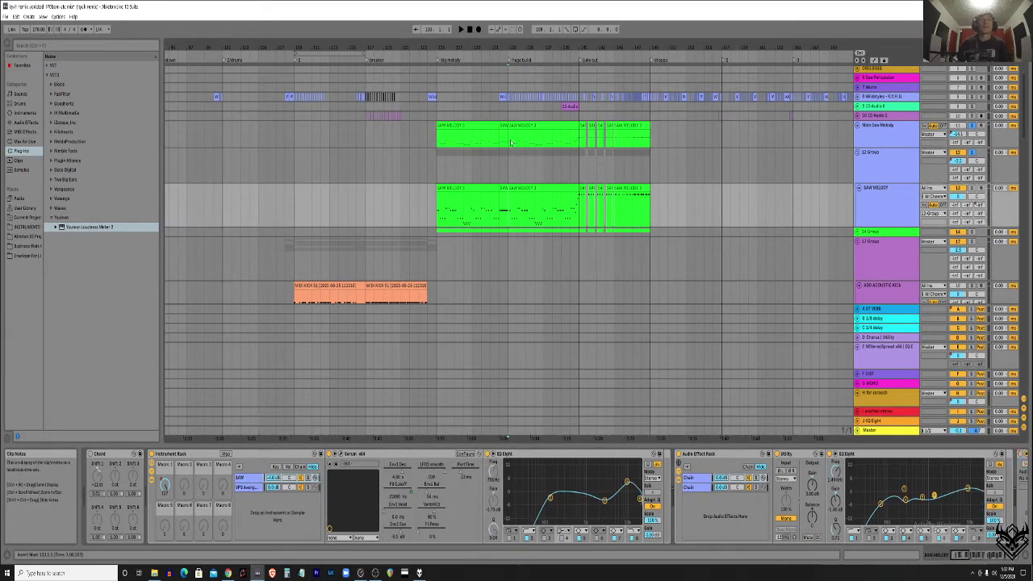
key(Up)
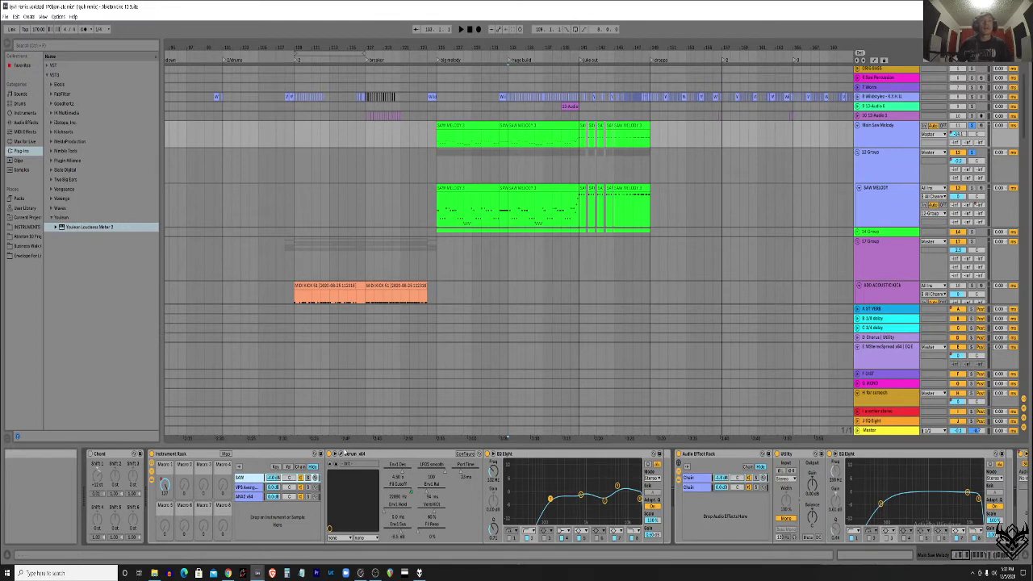
Show the Serum and VPS Avenger plug-in windows from the Main Saw Melody rack, and close the Avenger window.
click(340, 454)
click(339, 453)
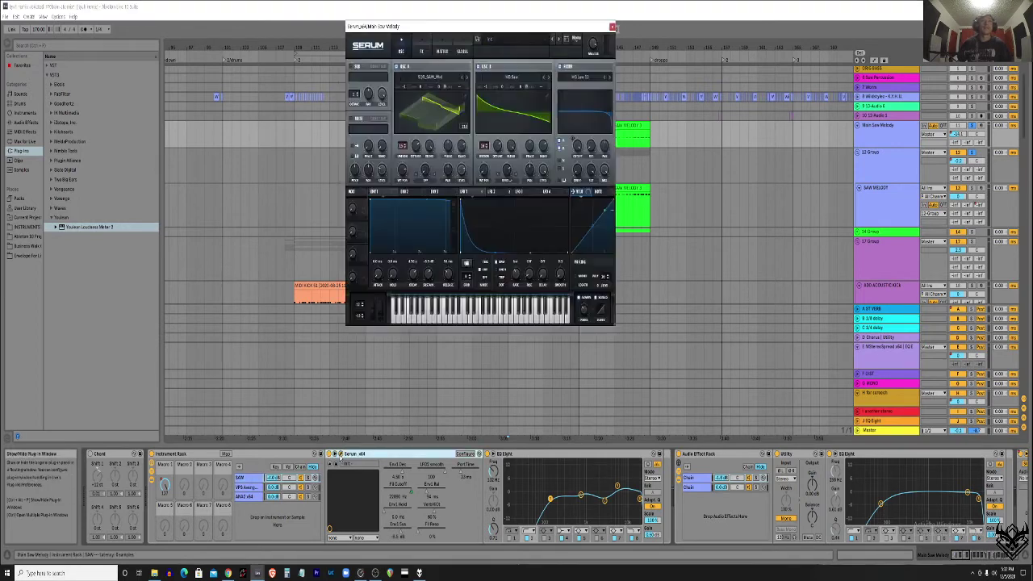
click(246, 487)
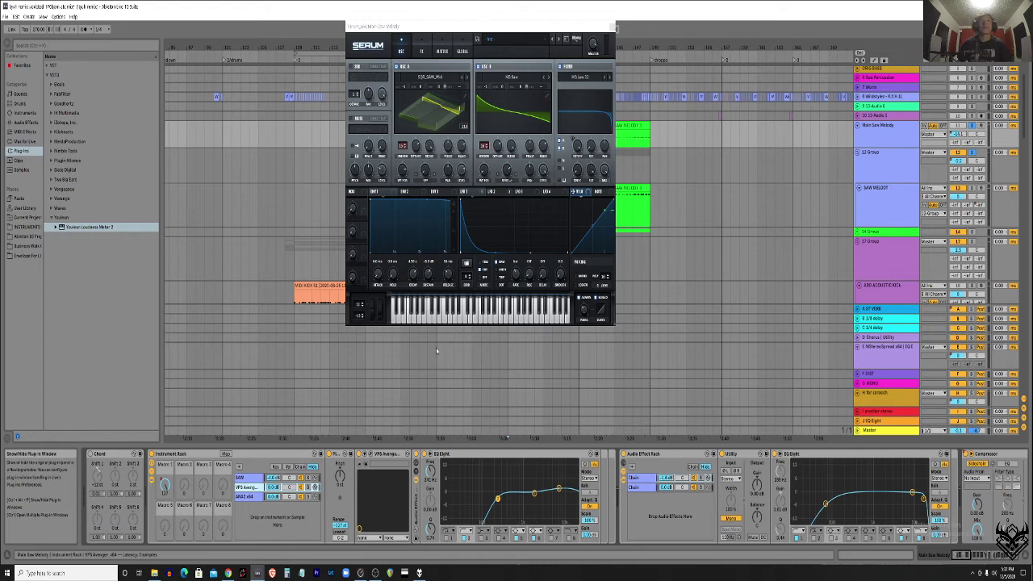
click(374, 454)
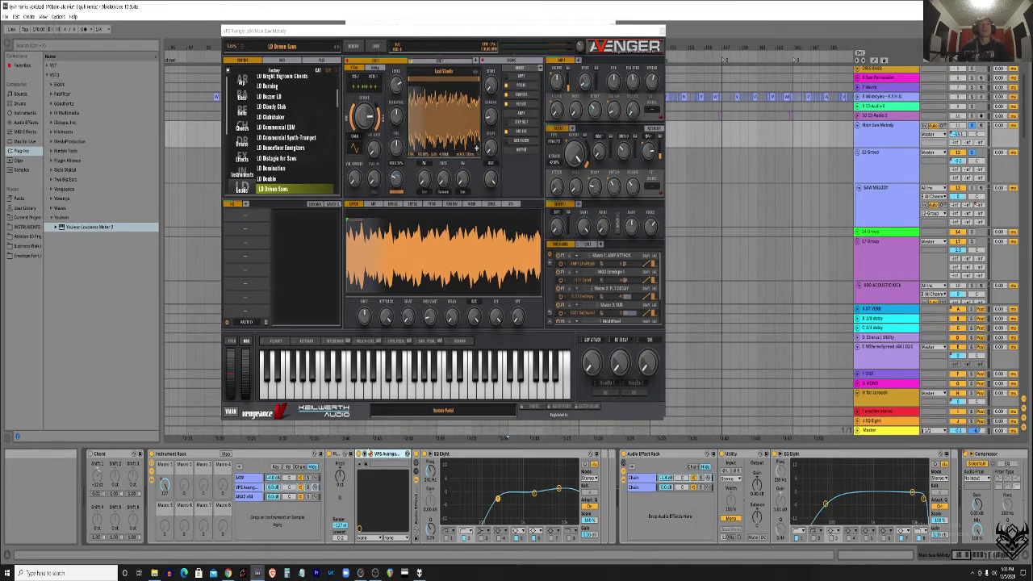
click(373, 456)
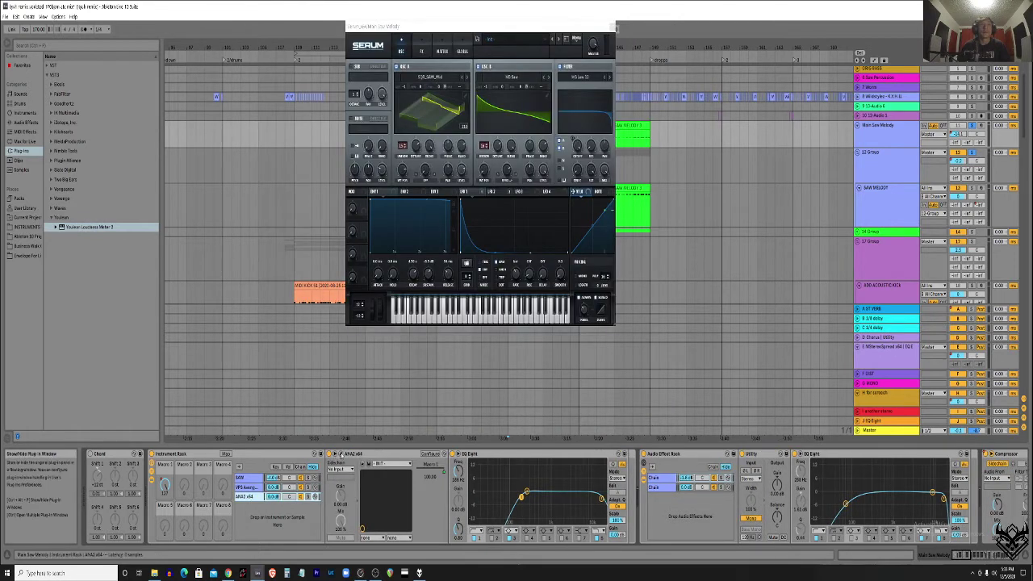
Show the ANA2 plug-in window from the Main Saw Melody rack, and close both the ANA2 and Serum windows.
click(340, 455)
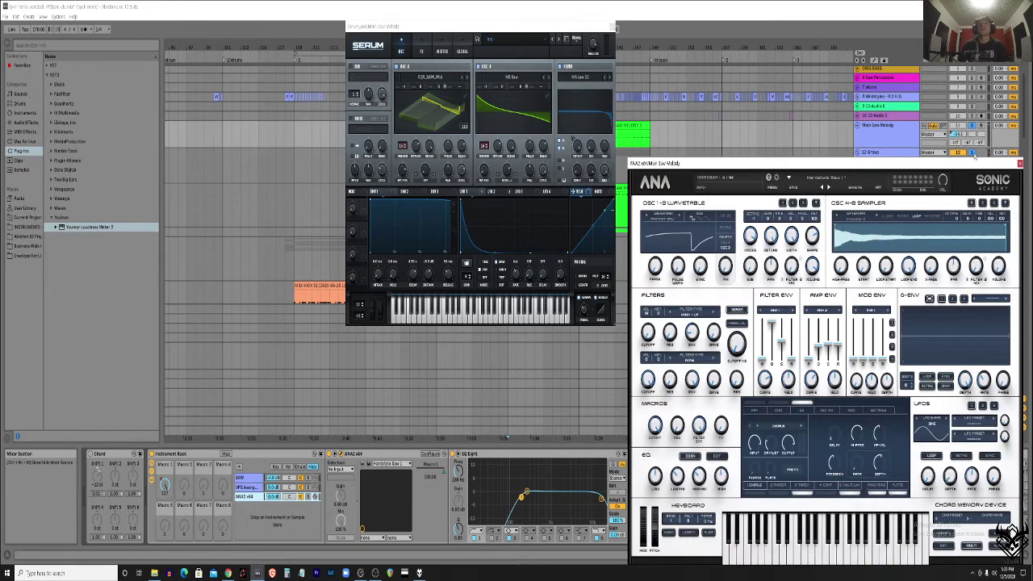
drag(986, 167, 929, 144)
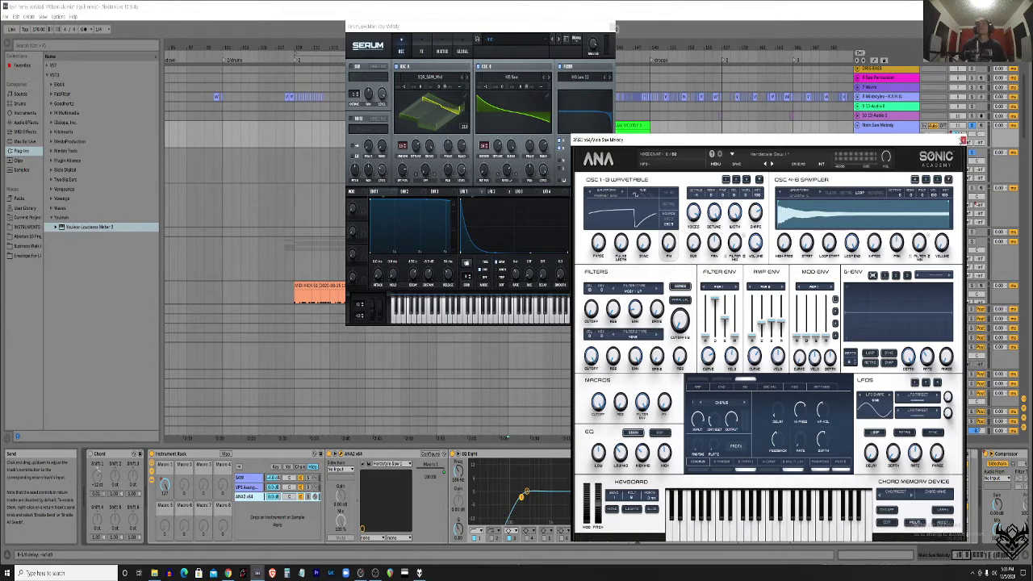
click(963, 141)
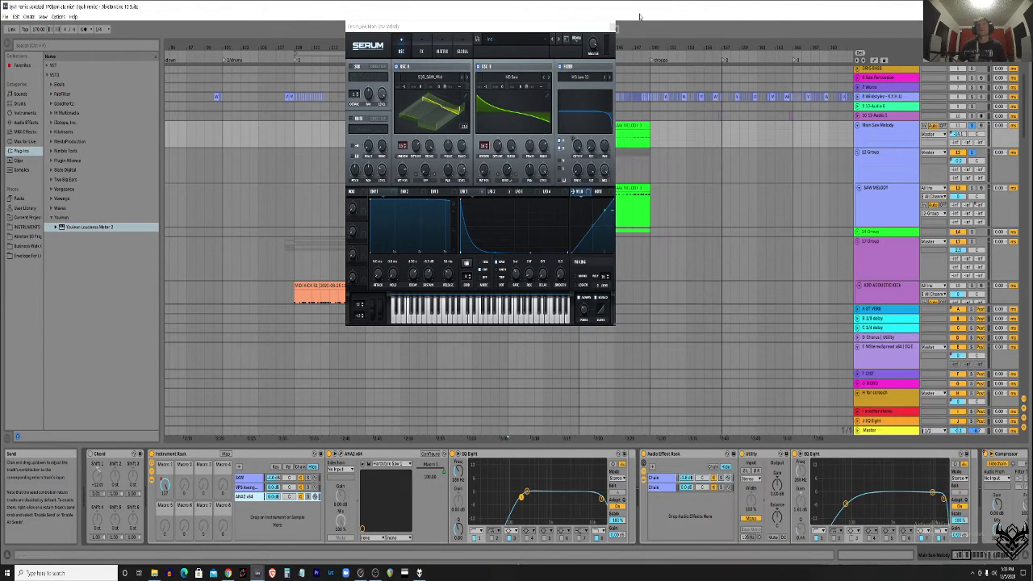
click(610, 27)
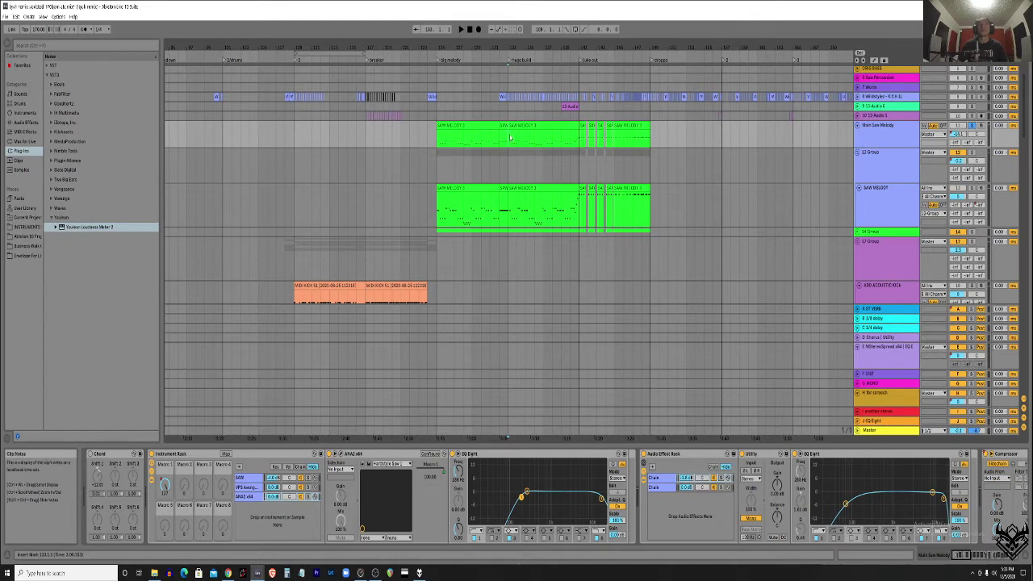
Audition the SAW, VPS Avenger and ANA2 chains of the Main Saw Melody rack one by one from the huge build.
click(311, 478)
key(space)
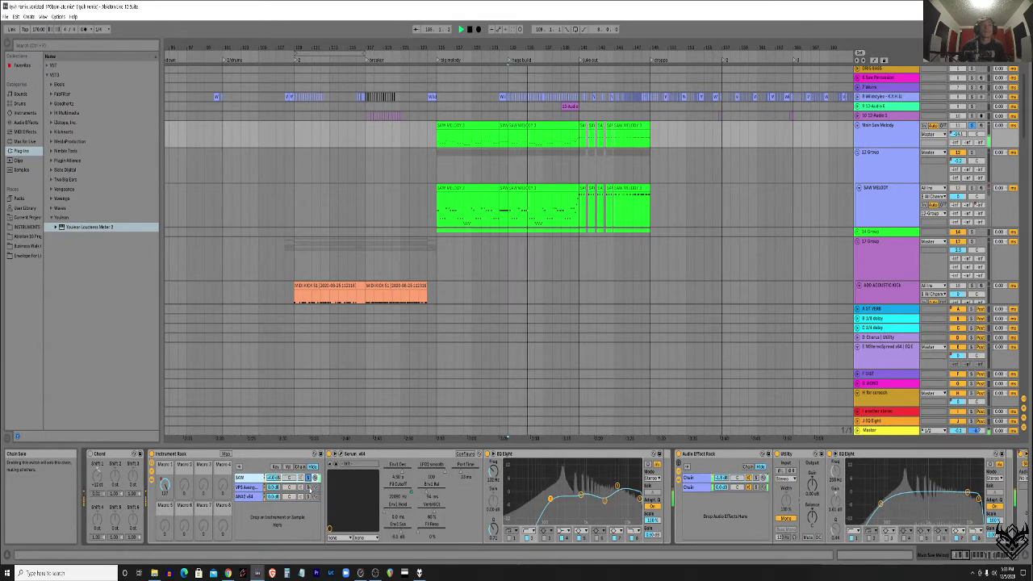
click(310, 488)
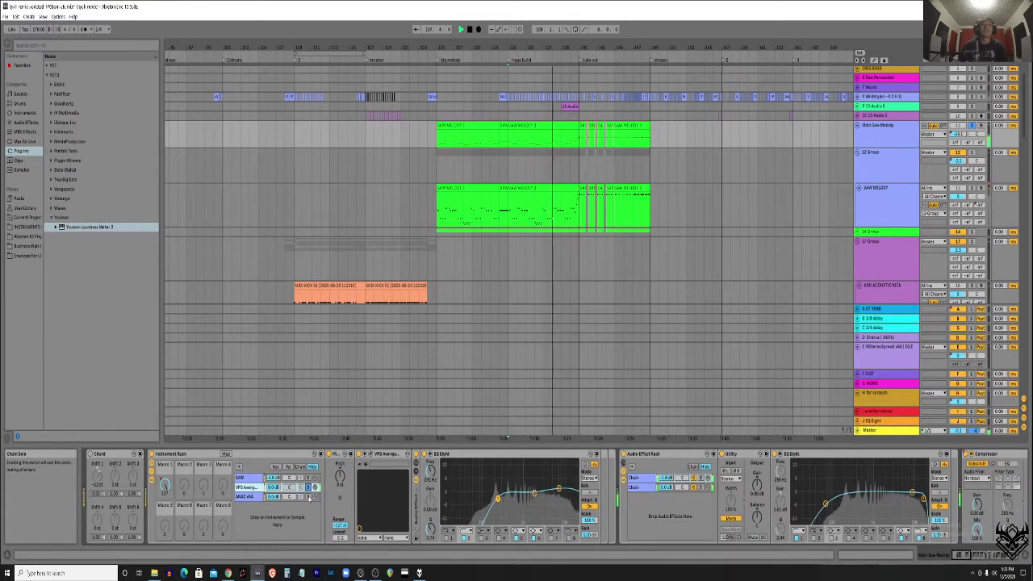
click(310, 496)
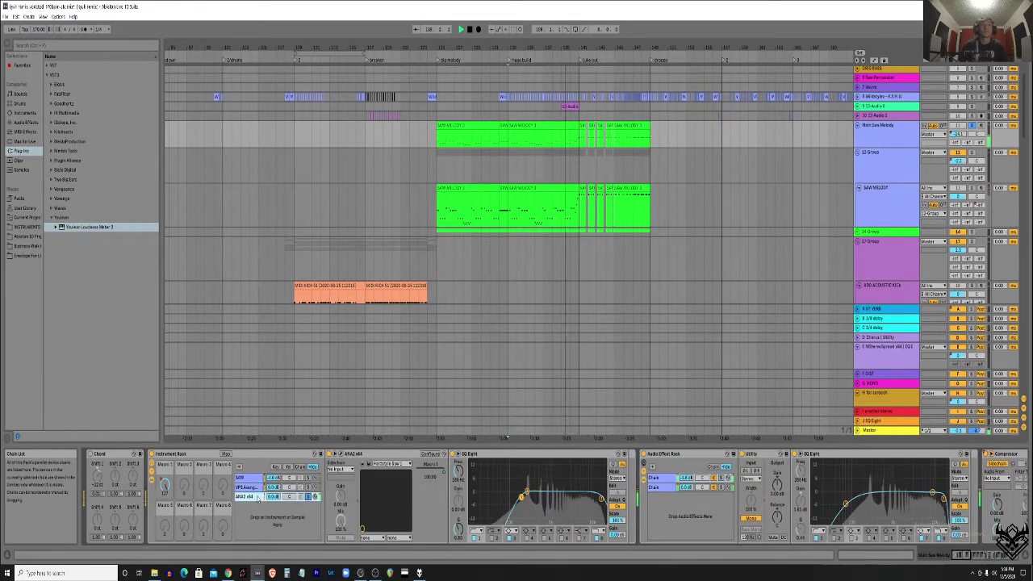
click(256, 488)
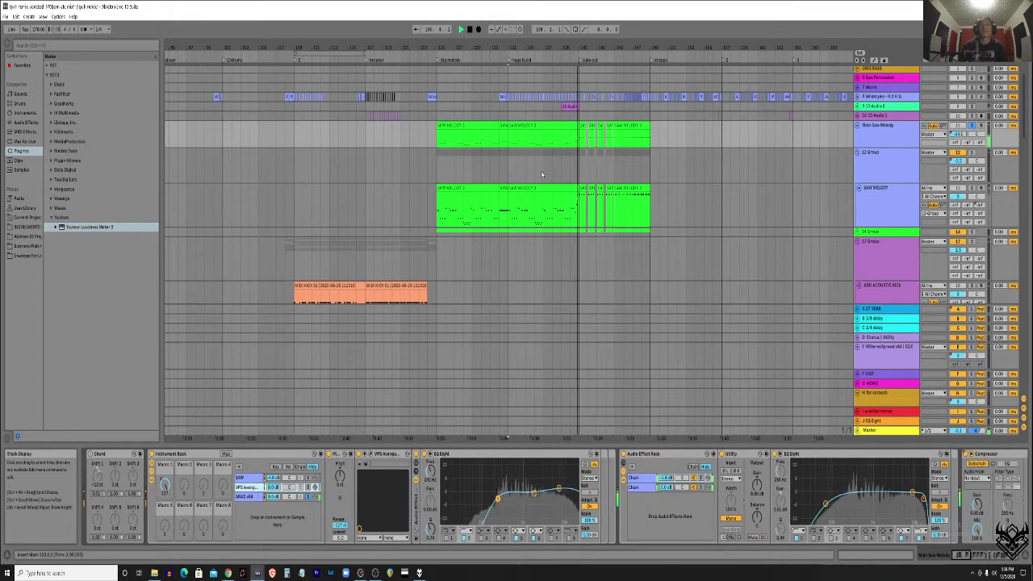
Audition the SAW and VPS Avenger chains of the SAW MELODY rack in 12 Group, and clear the track solos.
click(505, 170)
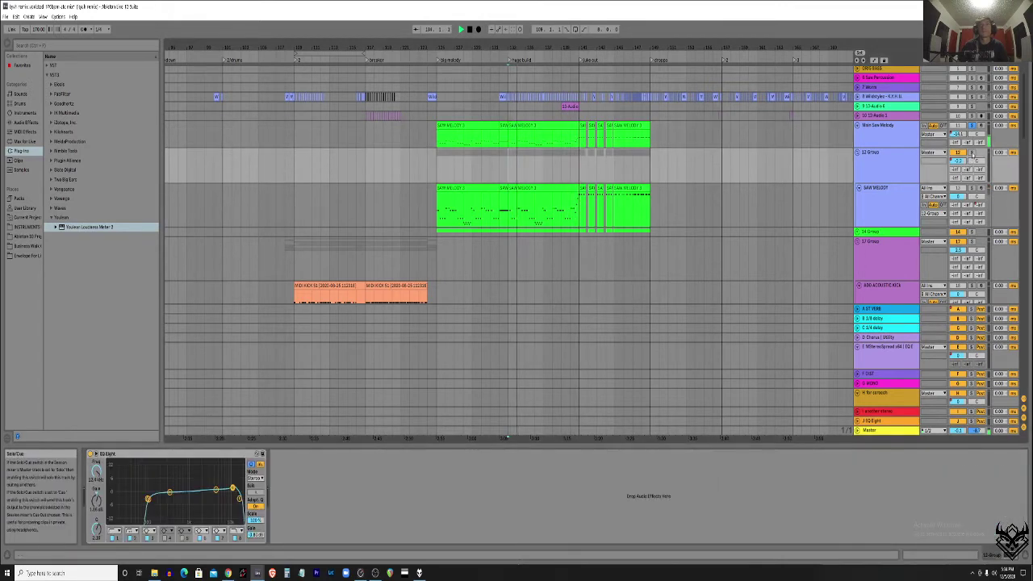
key(Down)
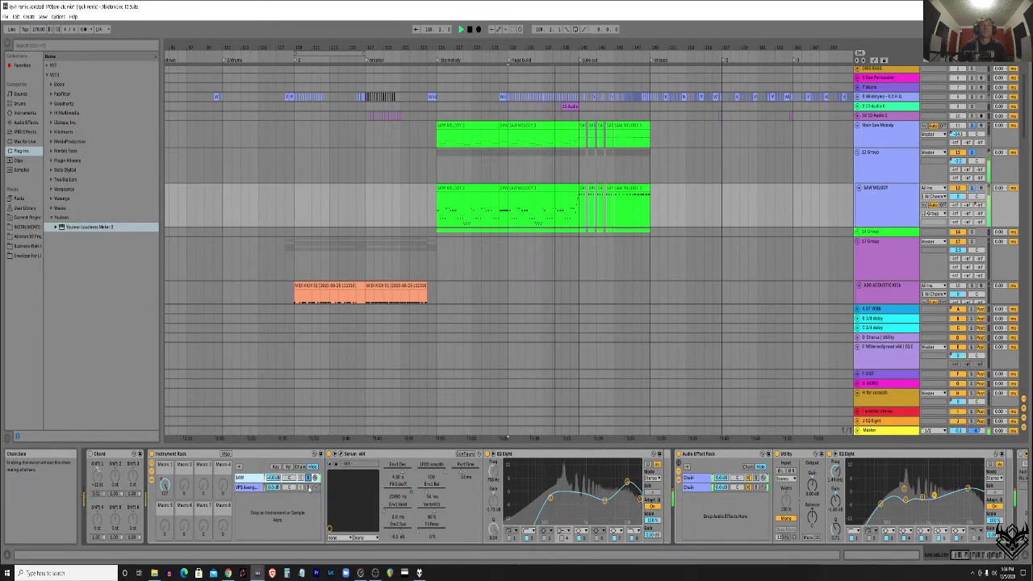
click(308, 487)
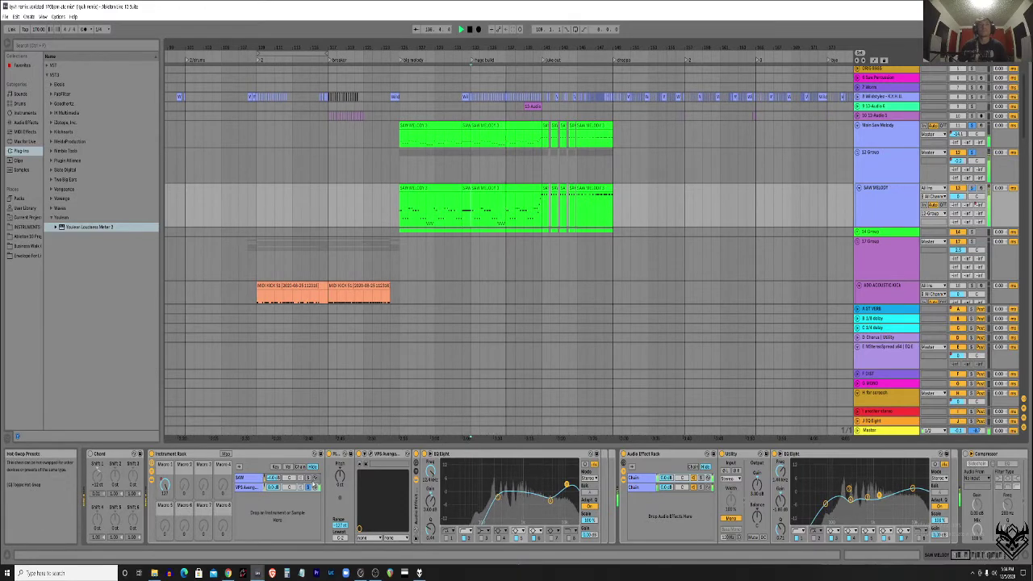
click(973, 155)
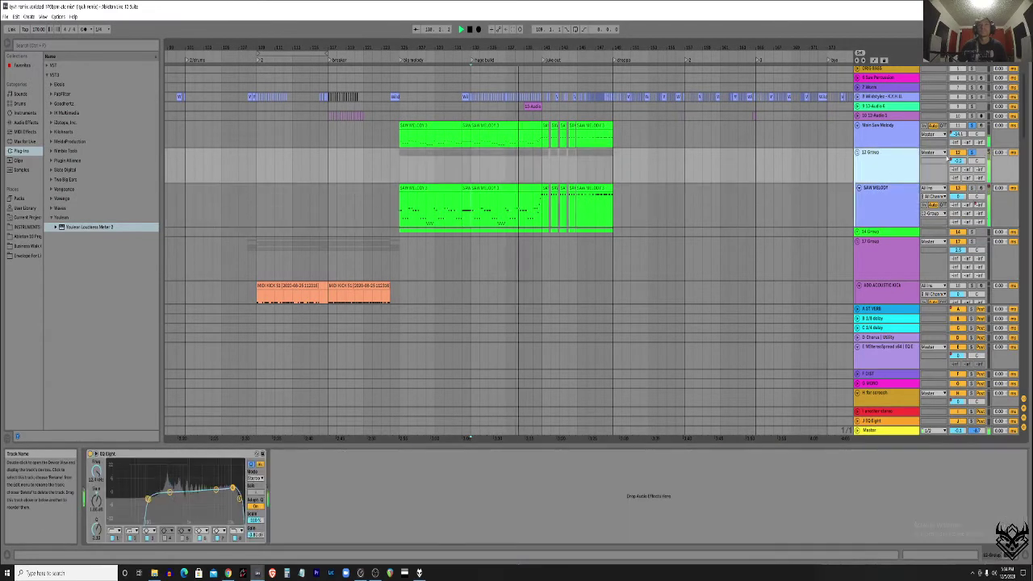
Unfold the Wildstylez - K.Y.H.U. track to show its chopped audio clips while the full arrangement plays.
scroll(407, 158, down, 3)
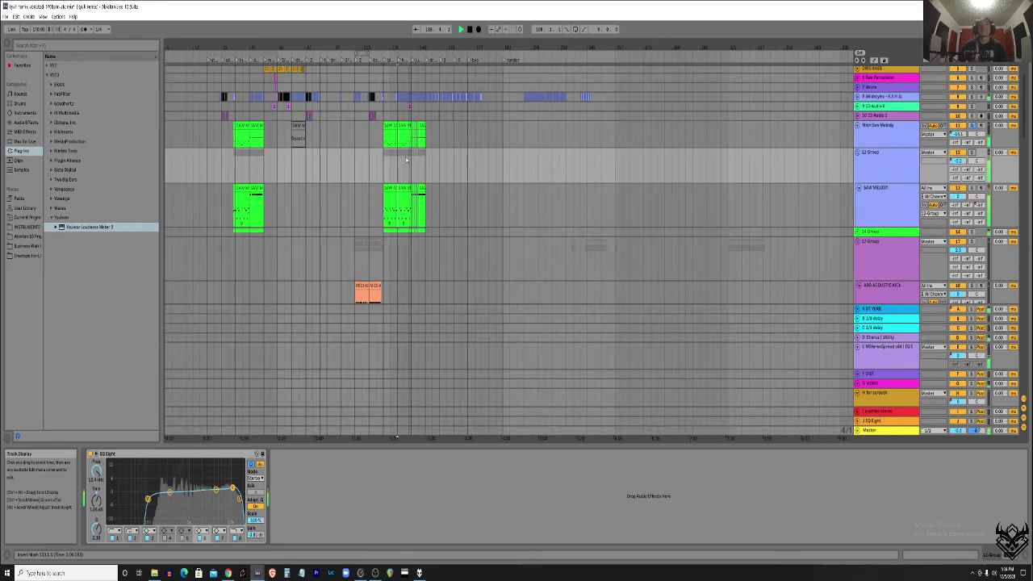
scroll(407, 159, up, 3)
scroll(407, 158, up, 2)
scroll(407, 159, left, 1)
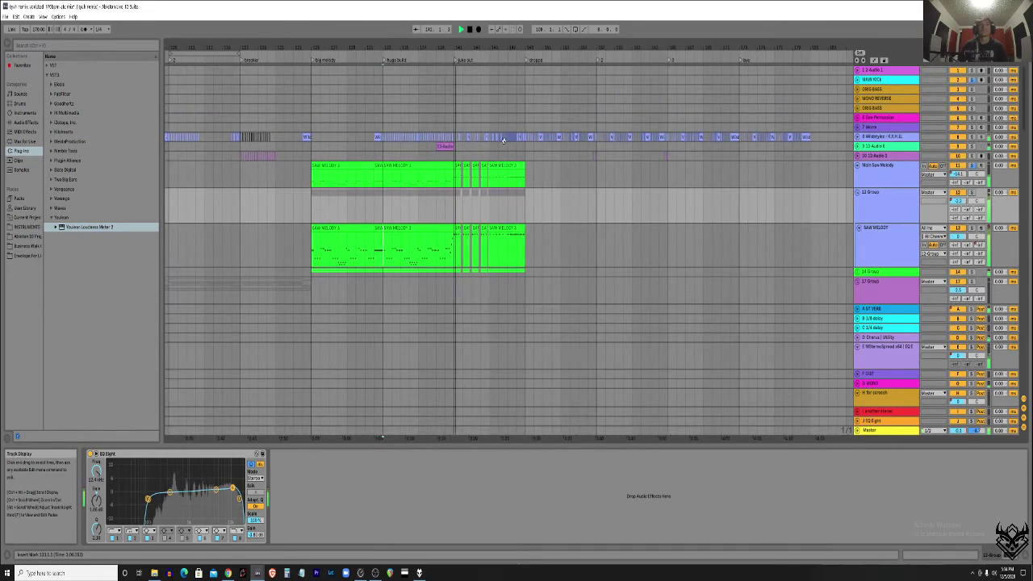
scroll(500, 162, down, 5)
scroll(489, 168, up, 5)
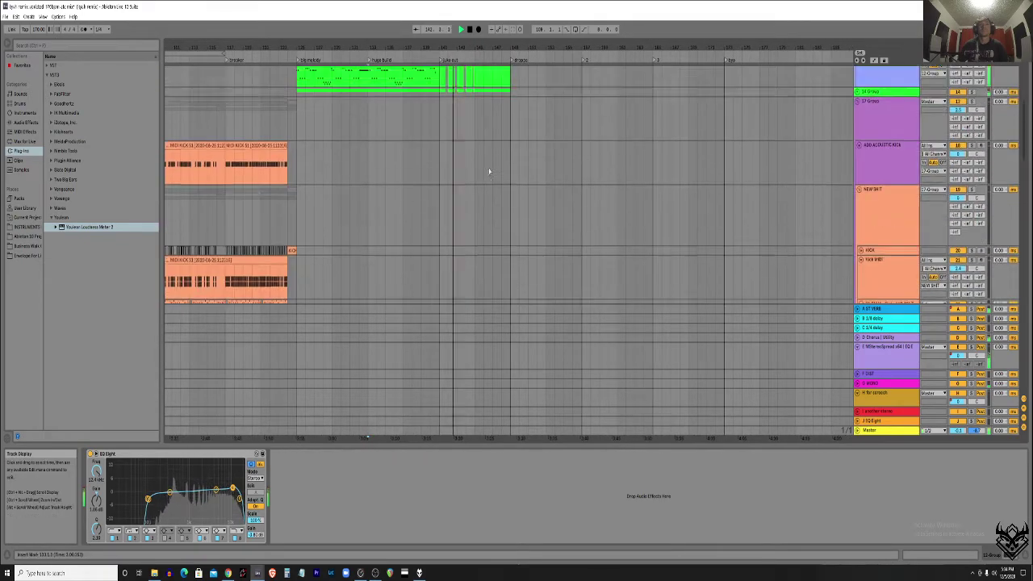
scroll(495, 173, right, 1)
click(858, 137)
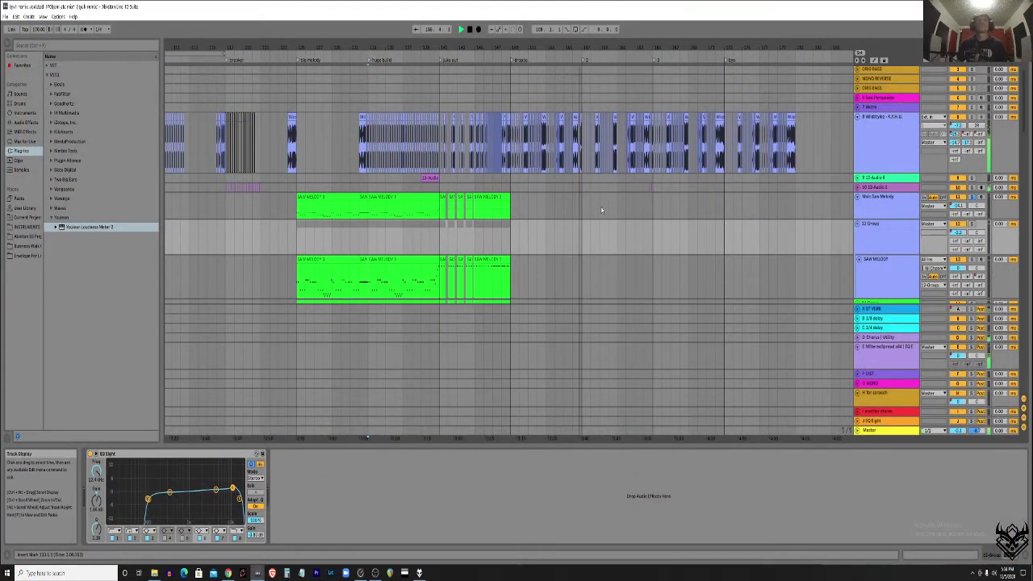
Unfold the gated kick group below ADD KICK to show its layered kick tracks during playback.
scroll(598, 204, down, 5)
scroll(565, 212, up, 10)
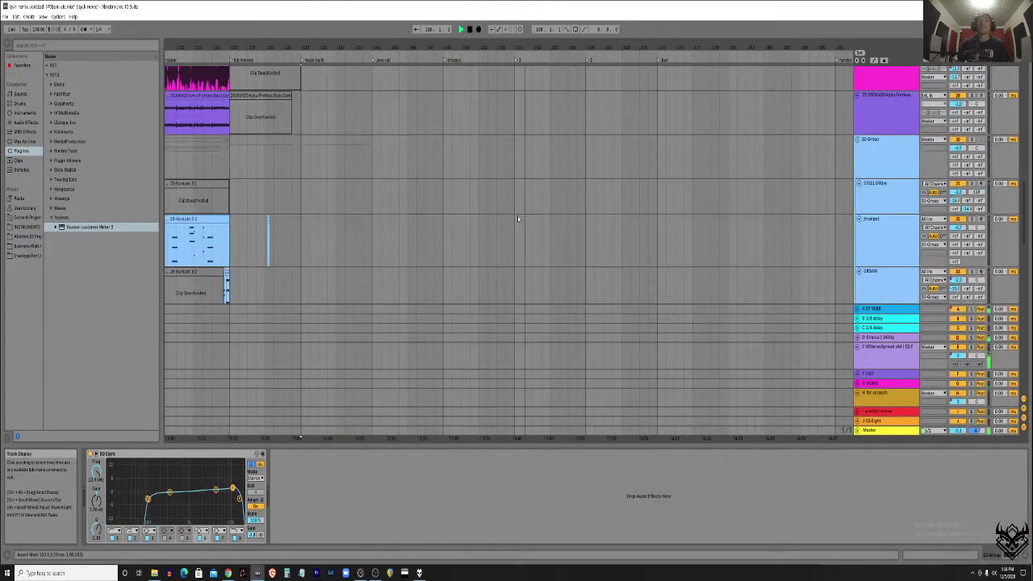
scroll(526, 215, up, 3)
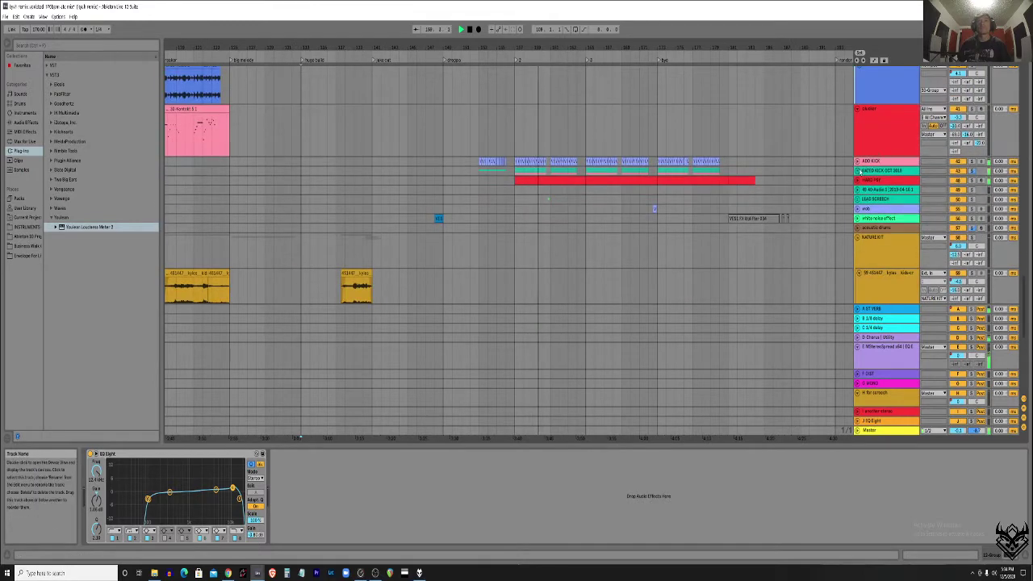
click(857, 172)
scroll(858, 172, down, 3)
scroll(862, 202, down, 5)
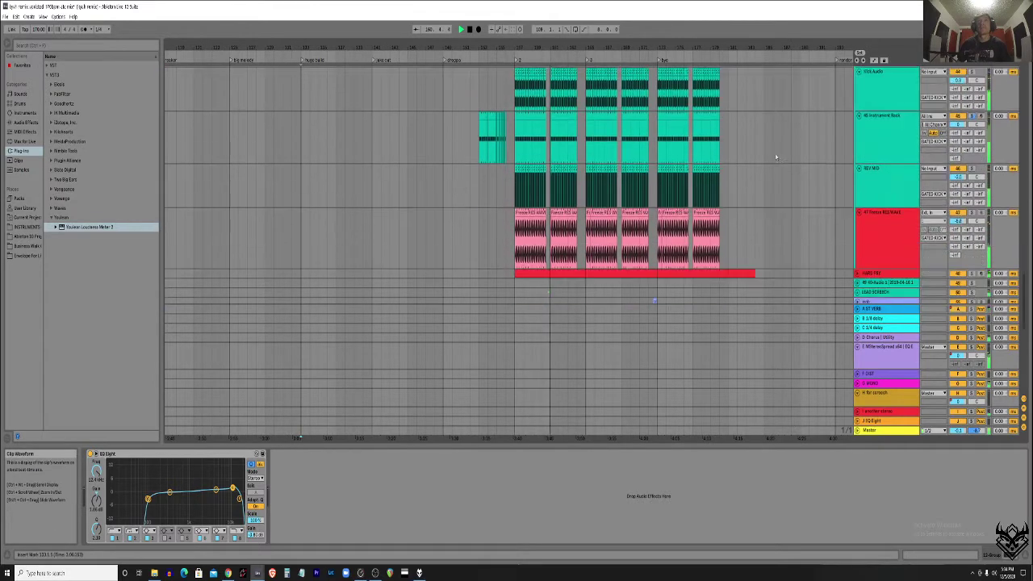
Unfold the HARD PSY track, show its device chain, and place the playback start at the beginning of its first clip.
click(856, 252)
scroll(877, 214, down, 2)
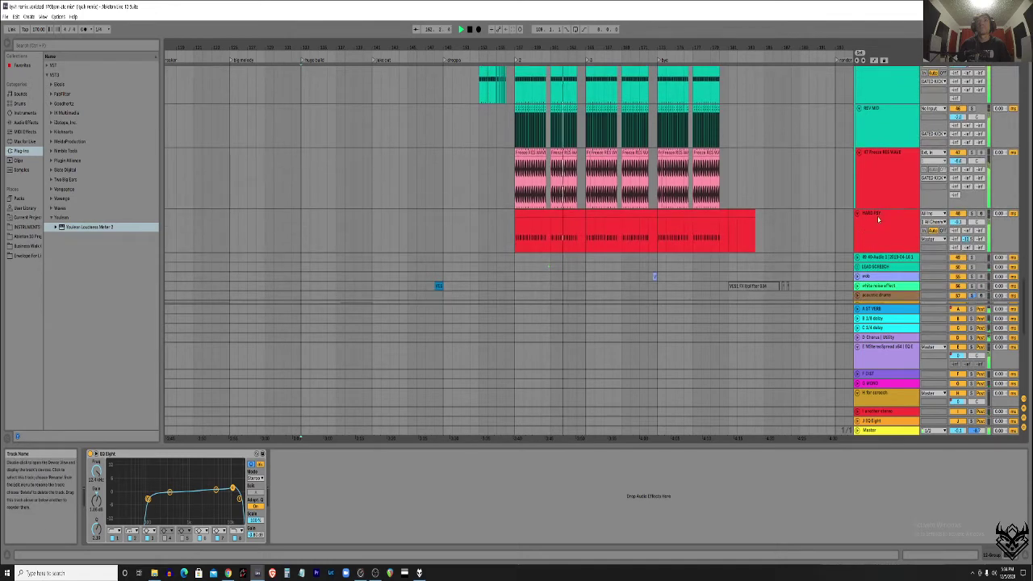
click(871, 224)
click(594, 216)
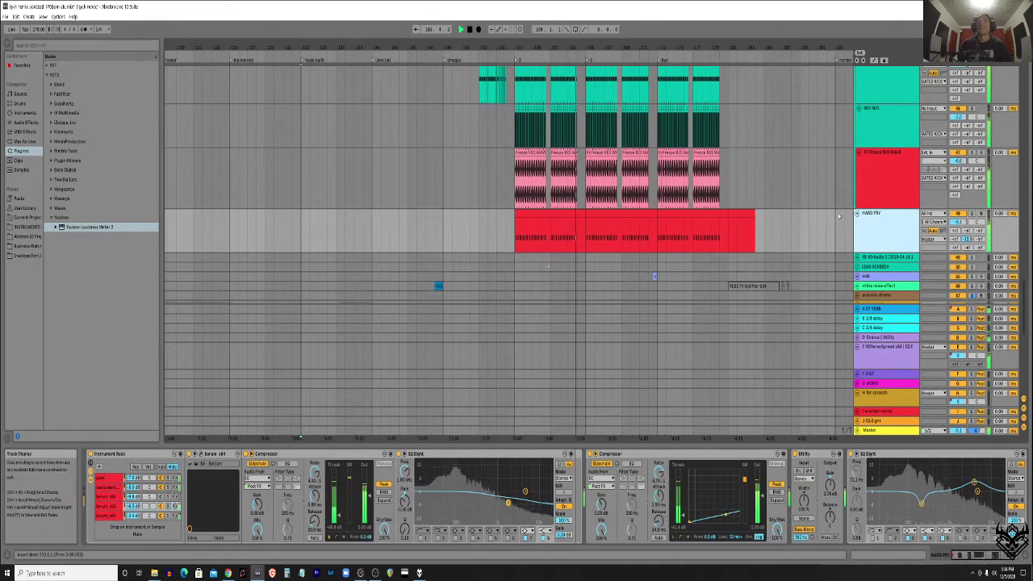
click(589, 227)
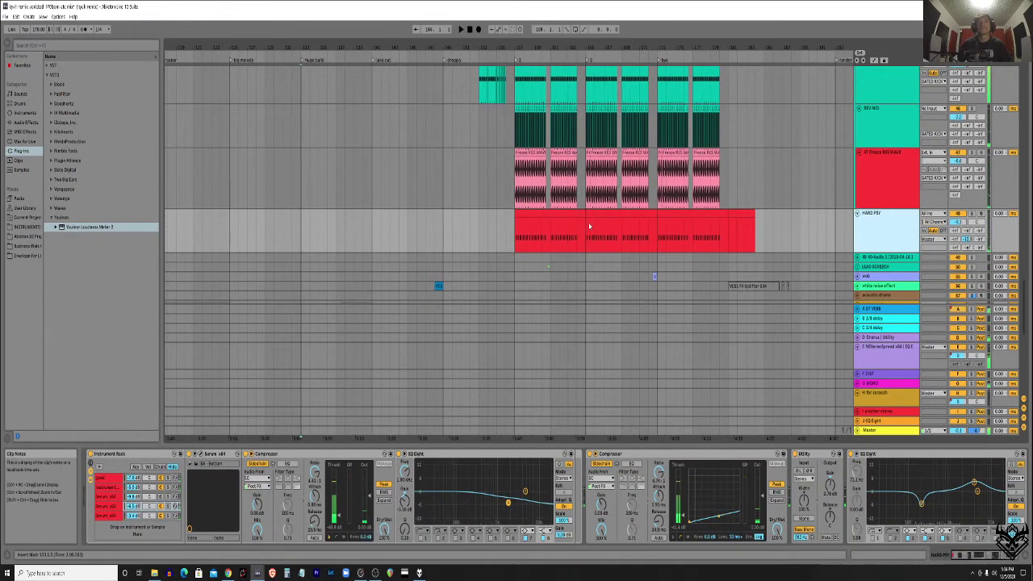
click(516, 241)
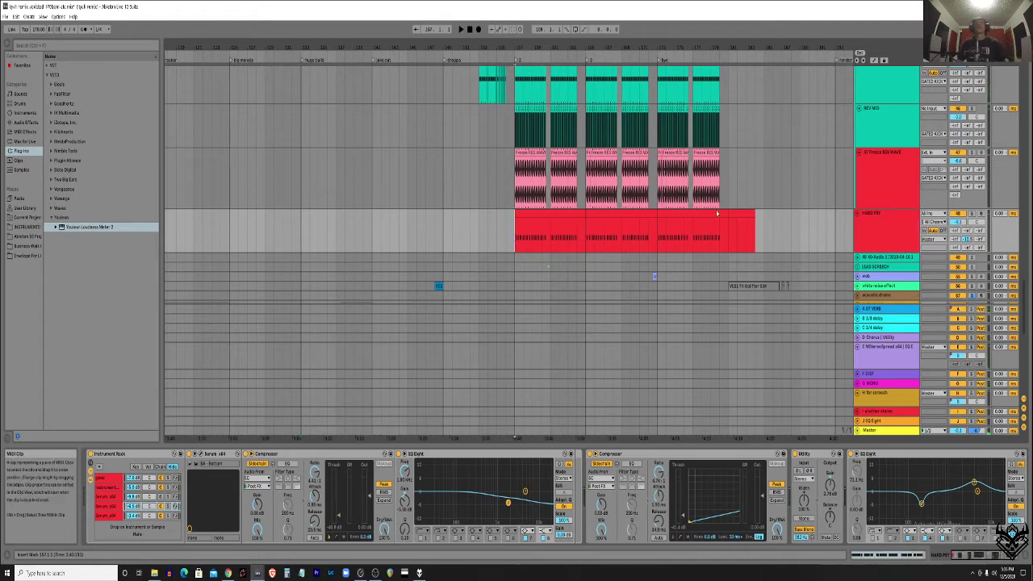
Solo the GATED KICK group and play its layered kick tracks from marker 2.
scroll(790, 220, up, 5)
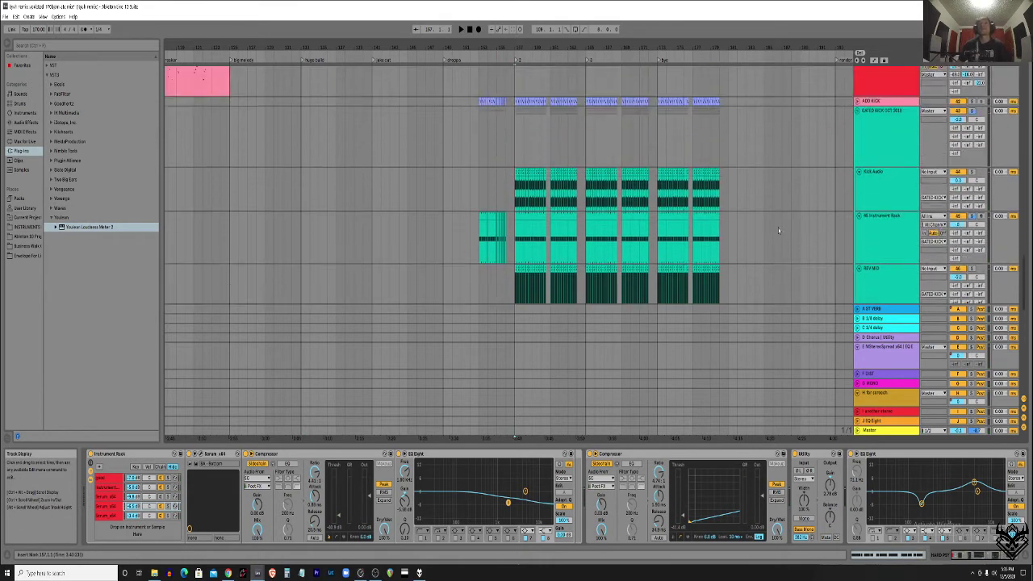
click(877, 103)
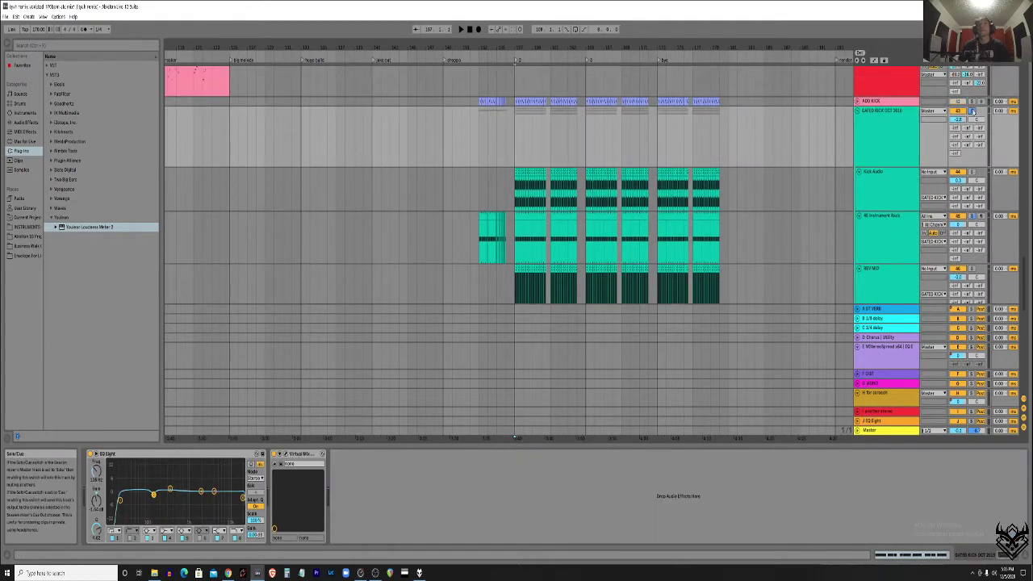
scroll(609, 171, down, 1)
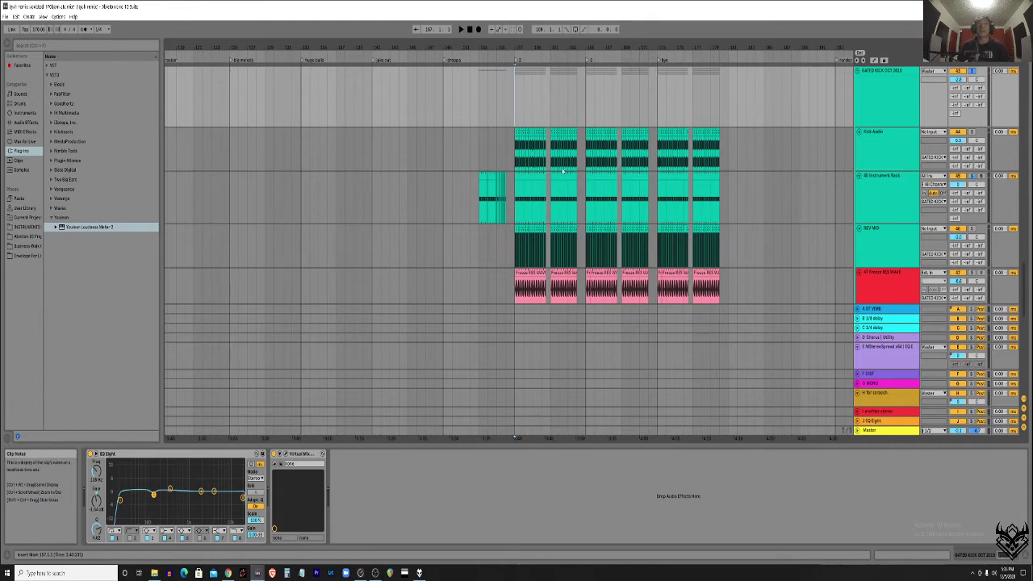
scroll(563, 171, up, 2)
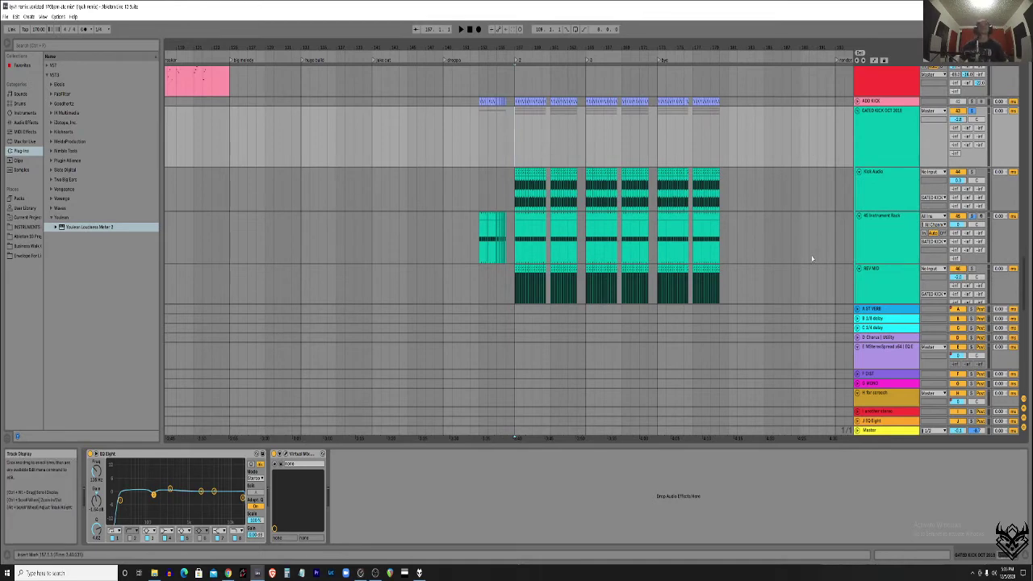
key(space)
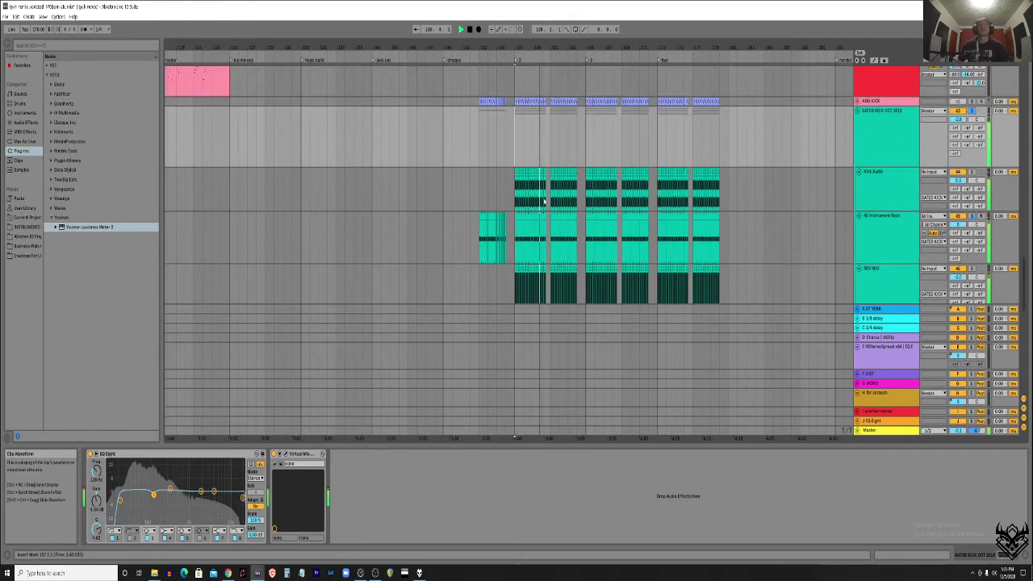
scroll(557, 211, up, 1)
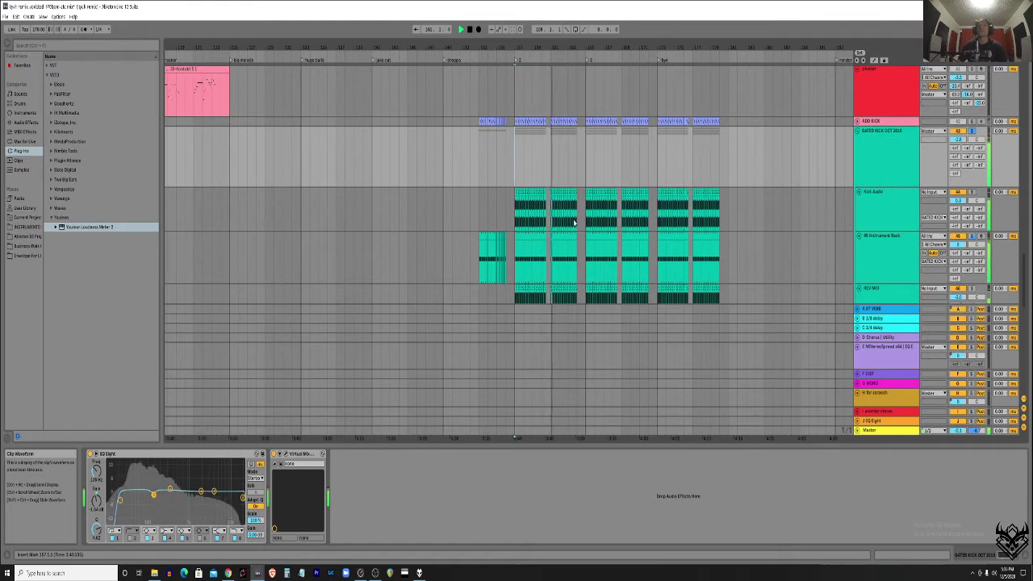
scroll(807, 185, down, 5)
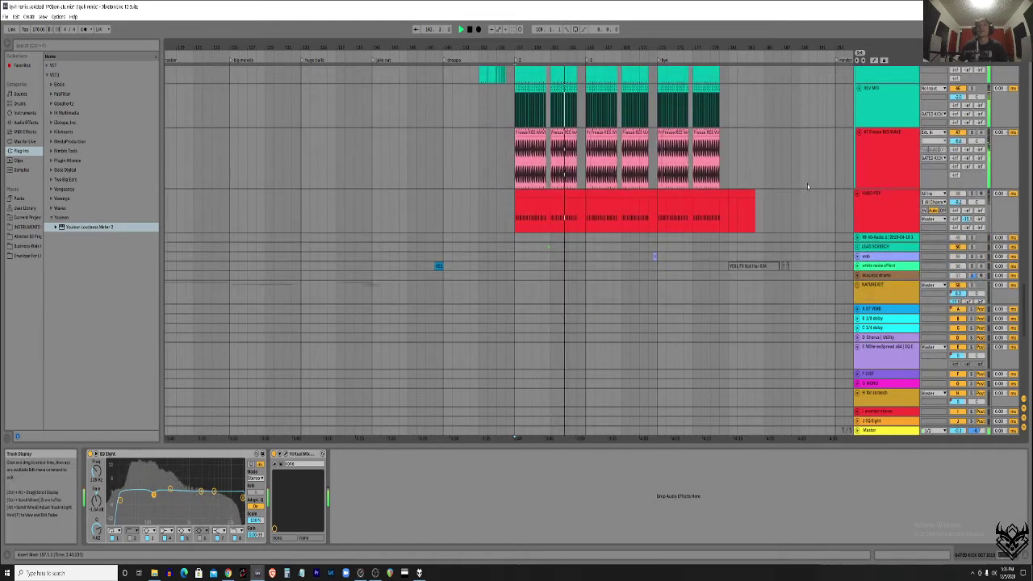
Solo the HARD PSY track, select its long MIDI clip, and replay it from marker 2.
scroll(806, 186, up, 1)
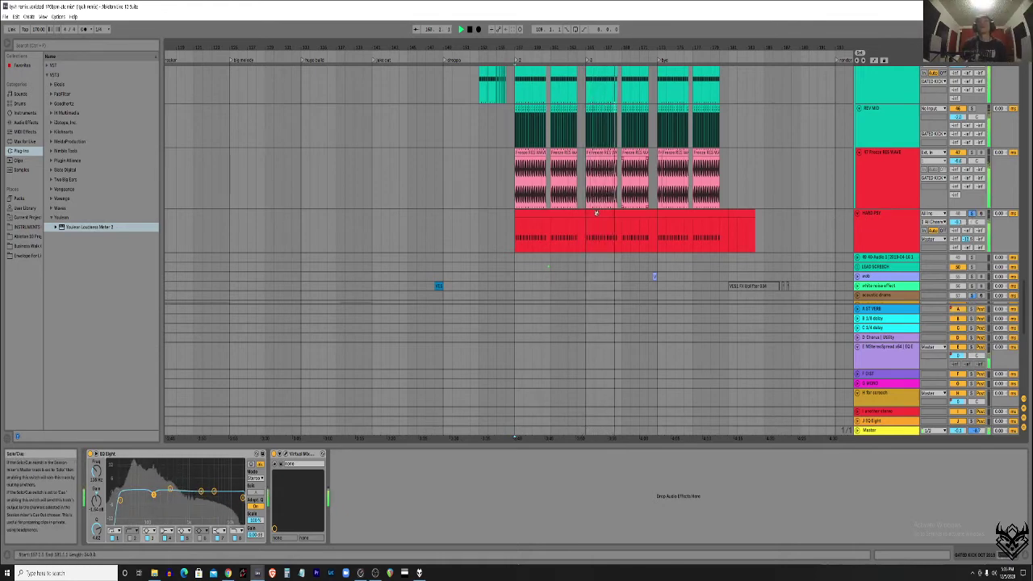
click(533, 238)
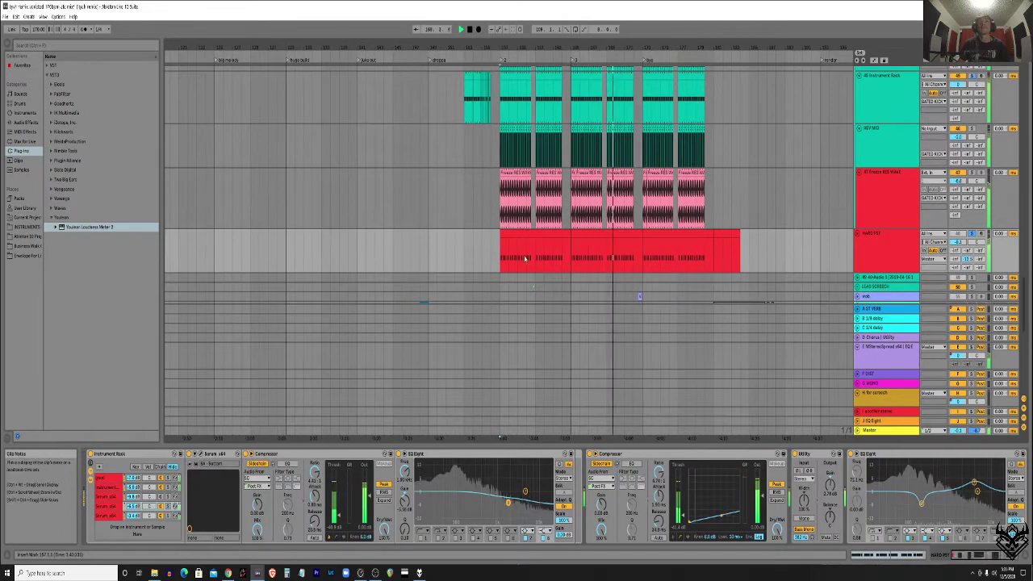
click(535, 238)
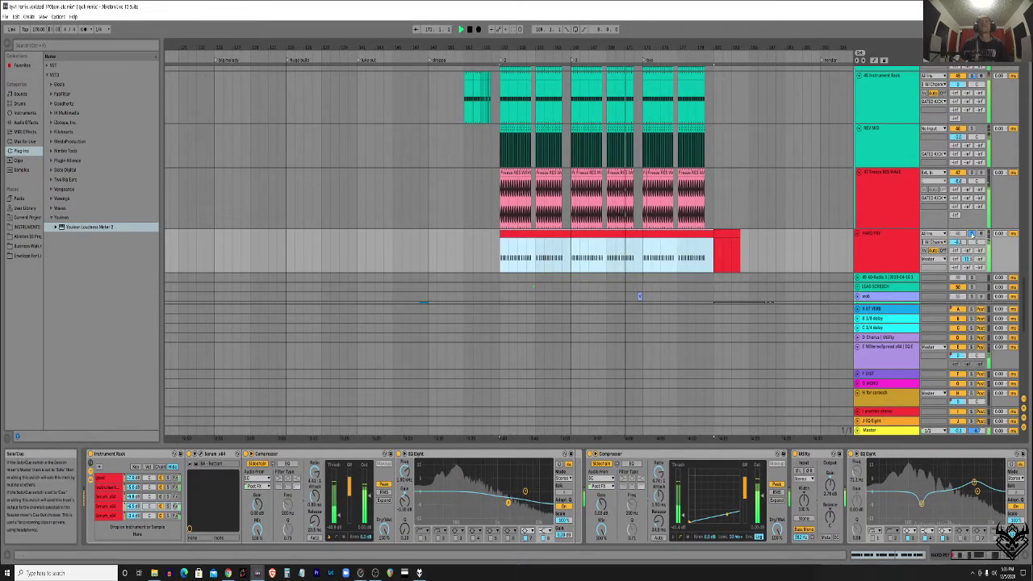
click(541, 237)
click(538, 233)
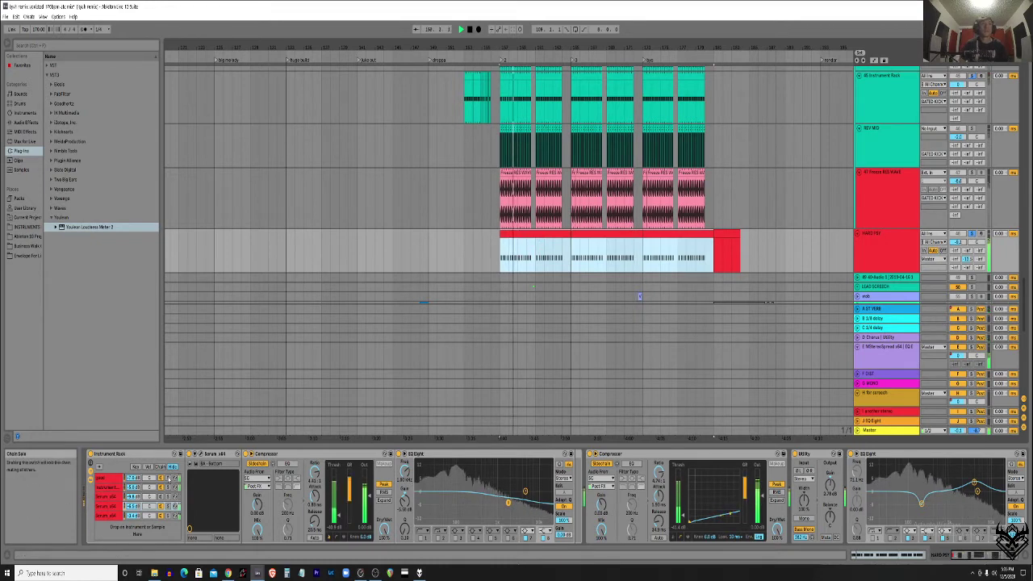
Audition the nested Instrument Rack and Serum chains of the HARD PSY rack one by one during playback.
click(130, 497)
click(129, 487)
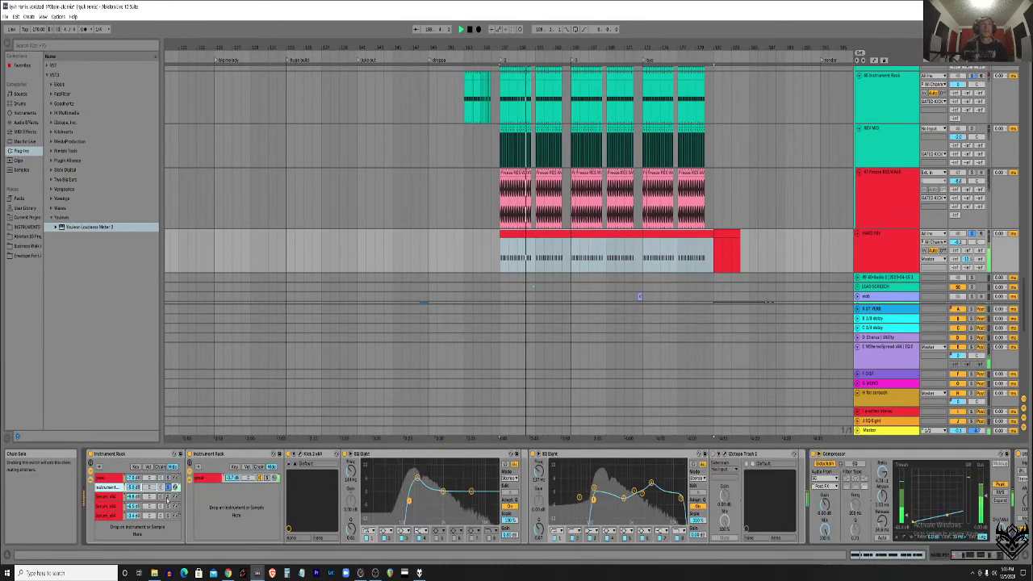
click(167, 505)
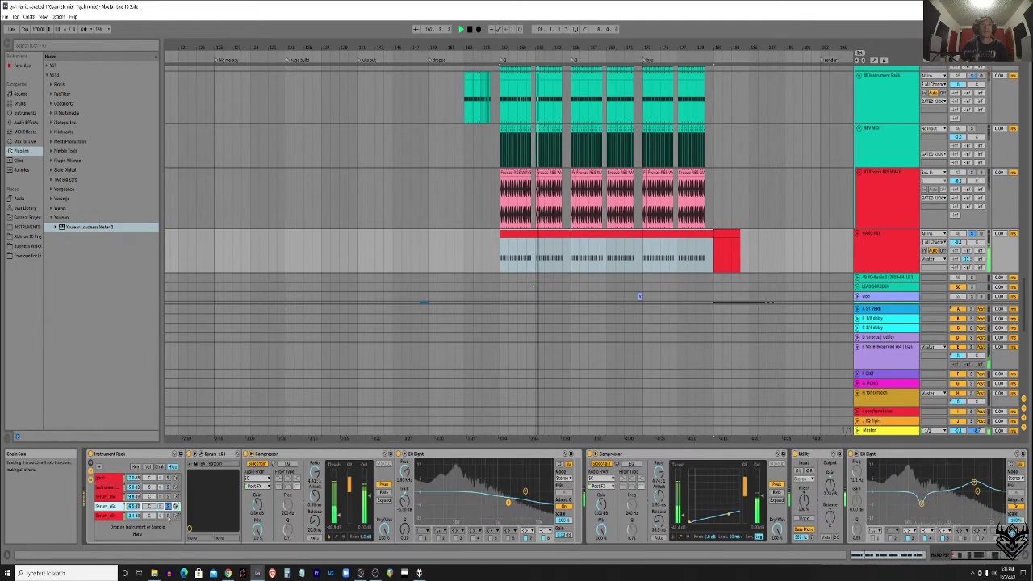
click(168, 516)
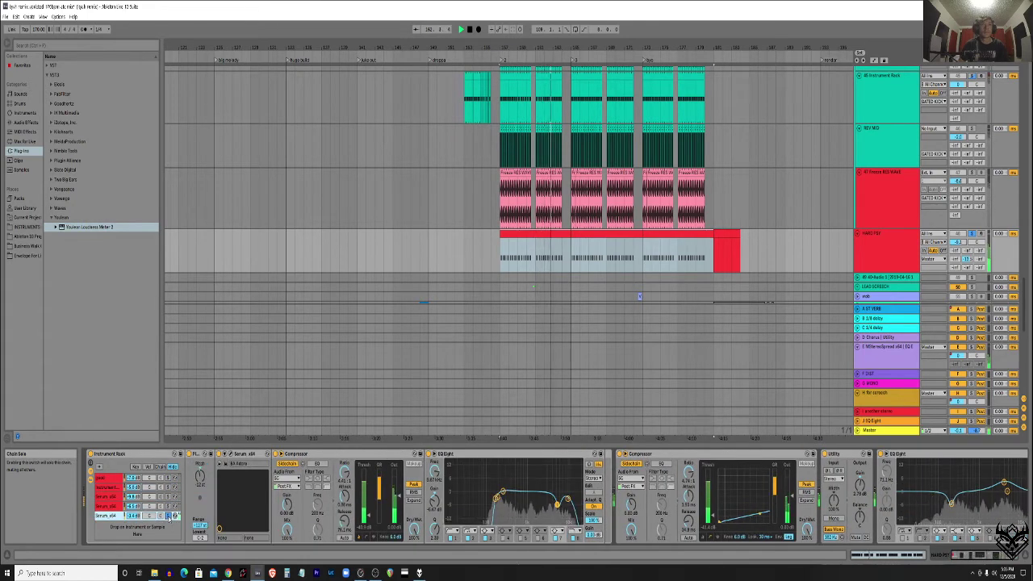
click(506, 271)
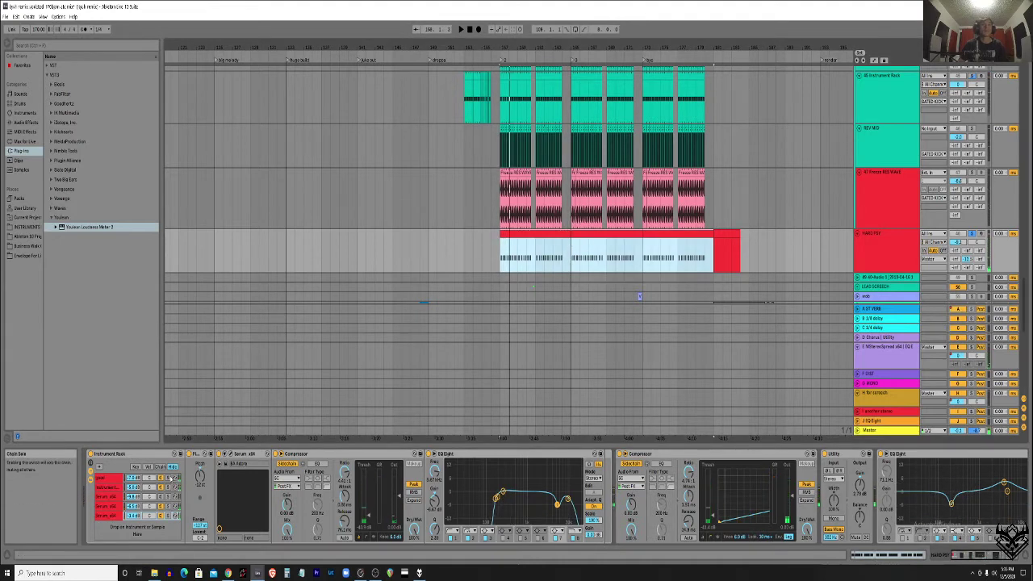
Show the devices of the HARD PSY rack's first chain and return the playback start to the clip's beginning.
click(173, 477)
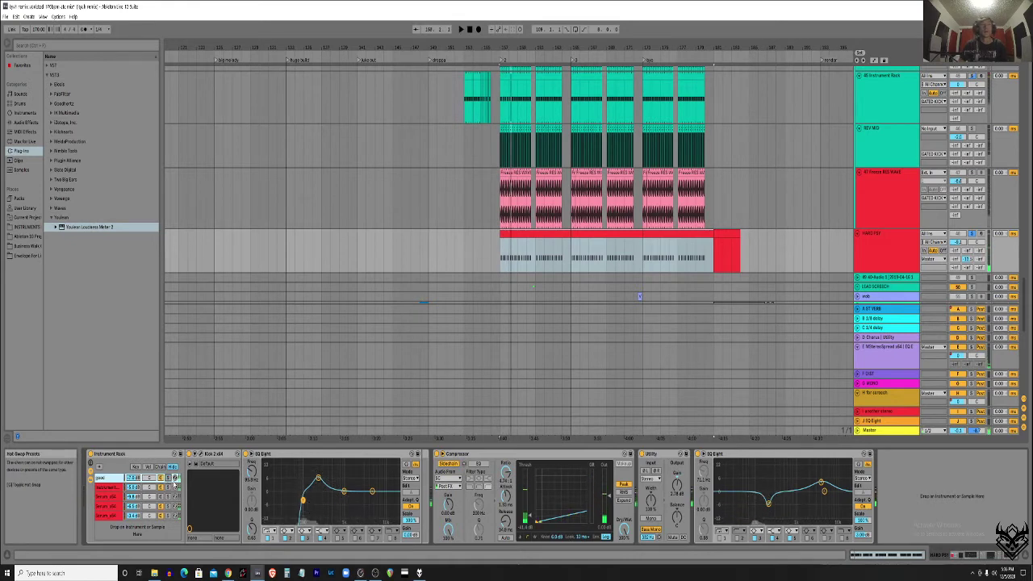
click(498, 270)
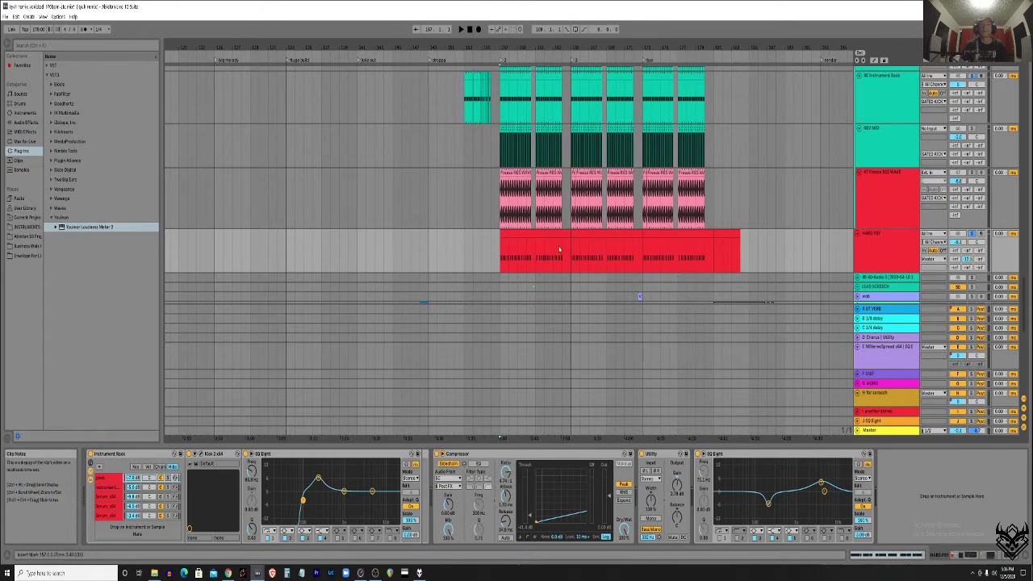
scroll(533, 280, right, 3)
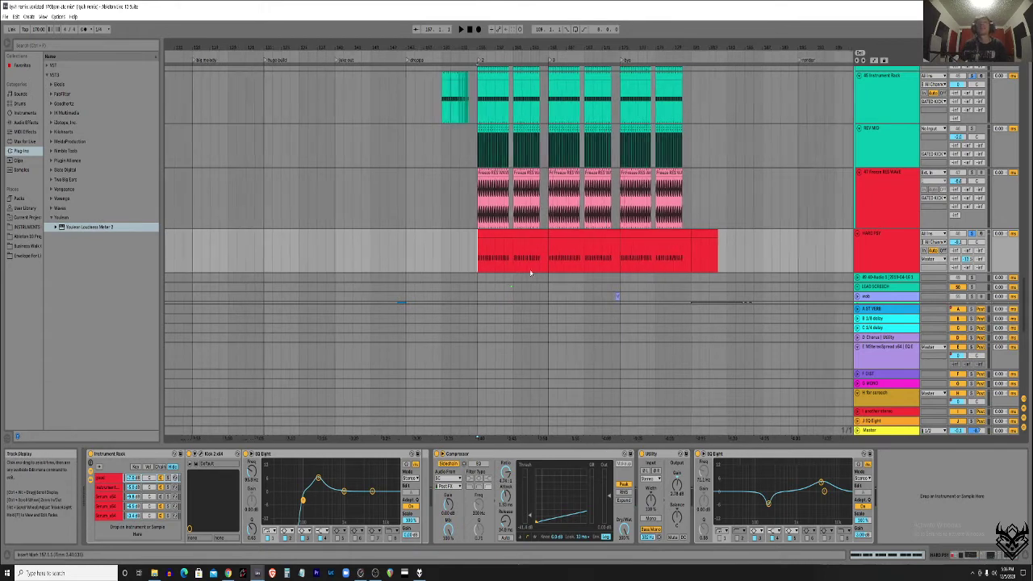
scroll(522, 279, down, 1)
scroll(486, 251, up, 2)
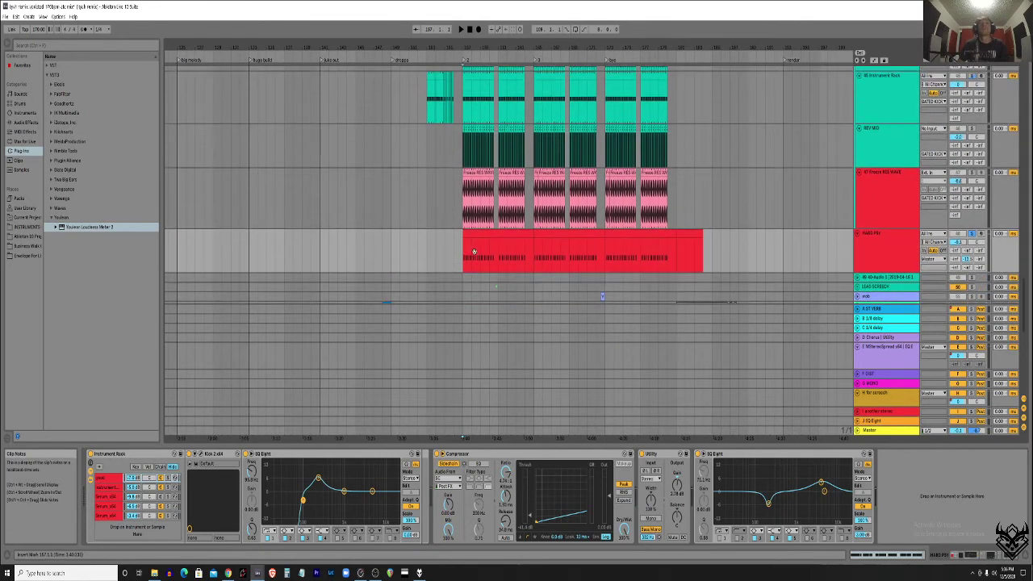
Hide the return tracks to give the gated kick and HARD PSY tracks more room in the arrangement.
click(1022, 408)
scroll(974, 242, up, 3)
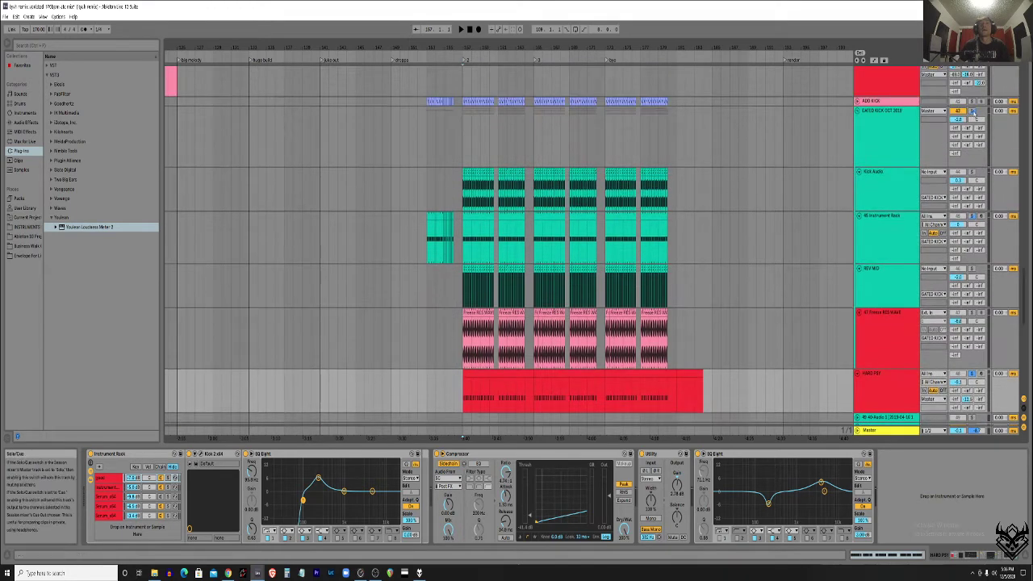
scroll(974, 113, down, 2)
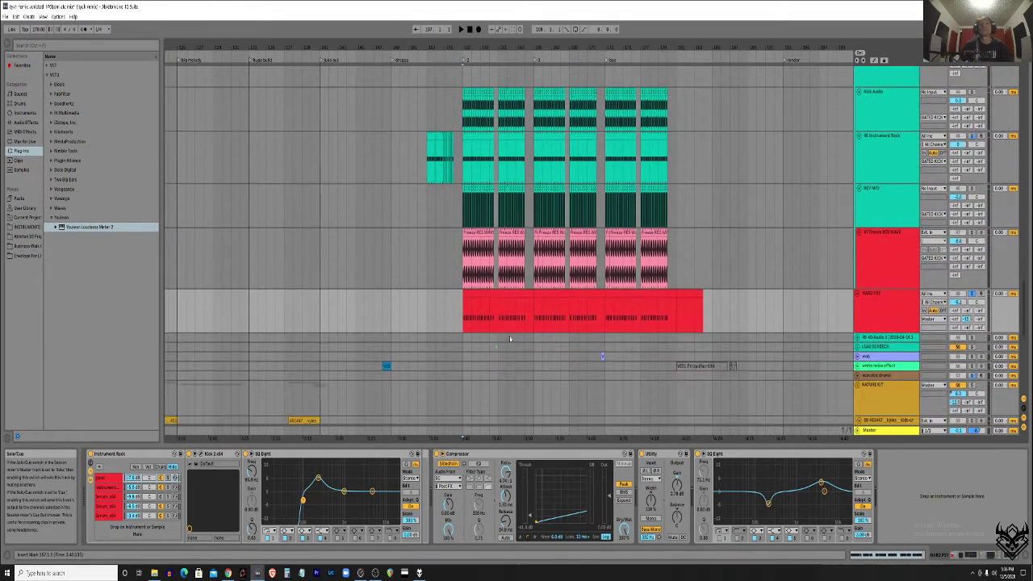
Compare the HARD PSY rack's chains, and view the Kick 2 synth inside its nested Instrument Rack chain.
click(103, 488)
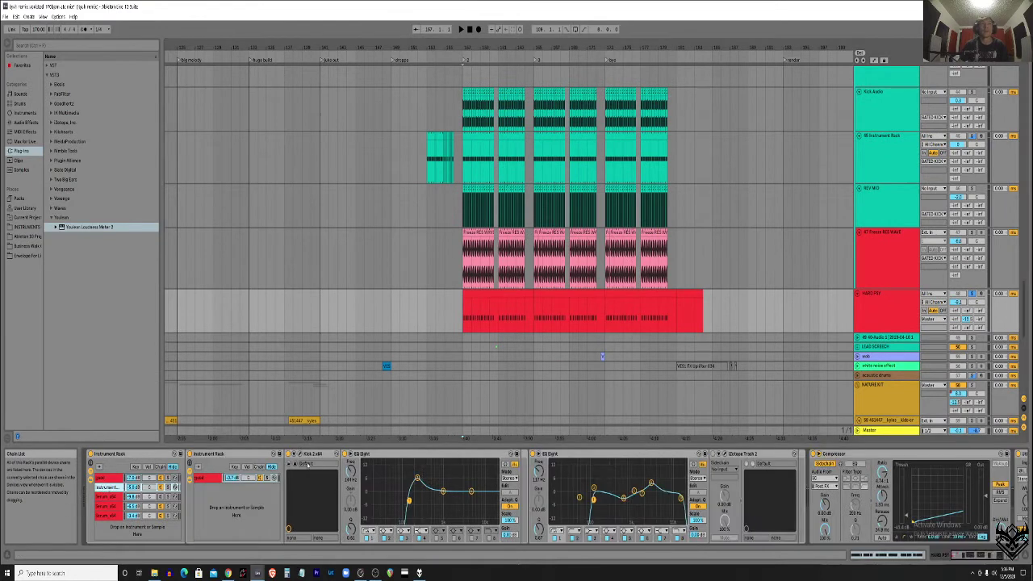
click(110, 507)
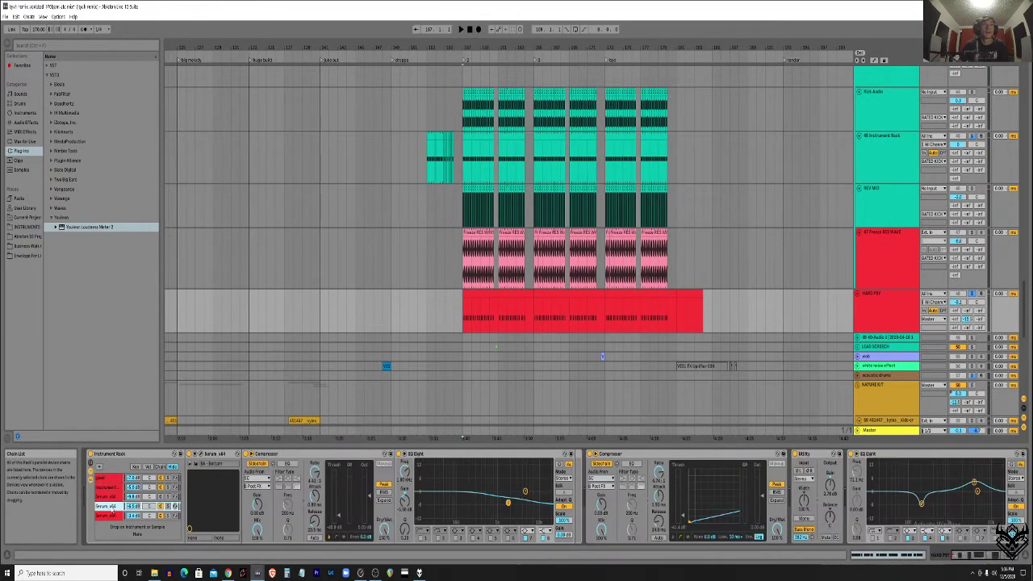
click(111, 497)
click(109, 487)
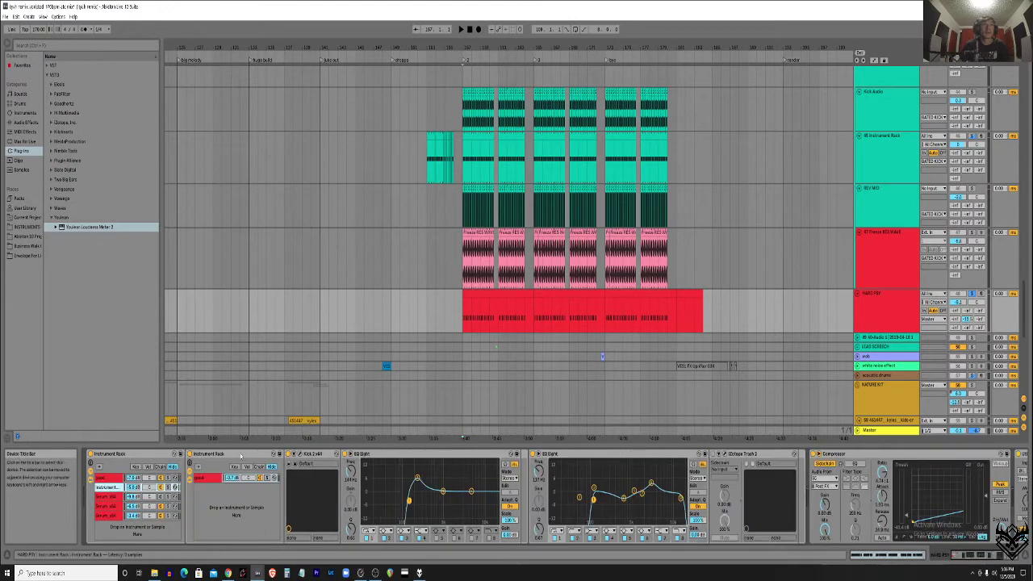
click(299, 455)
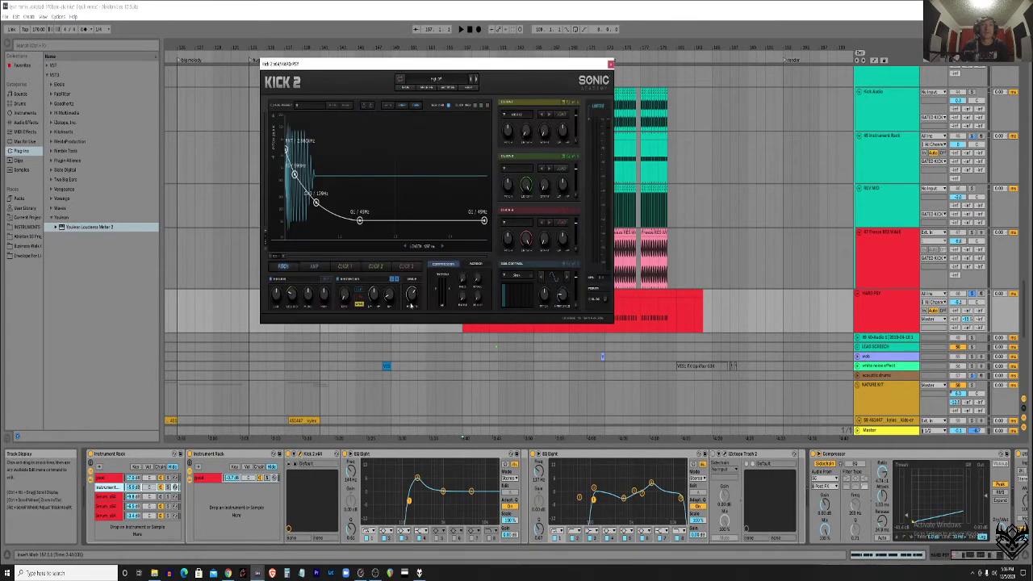
click(300, 454)
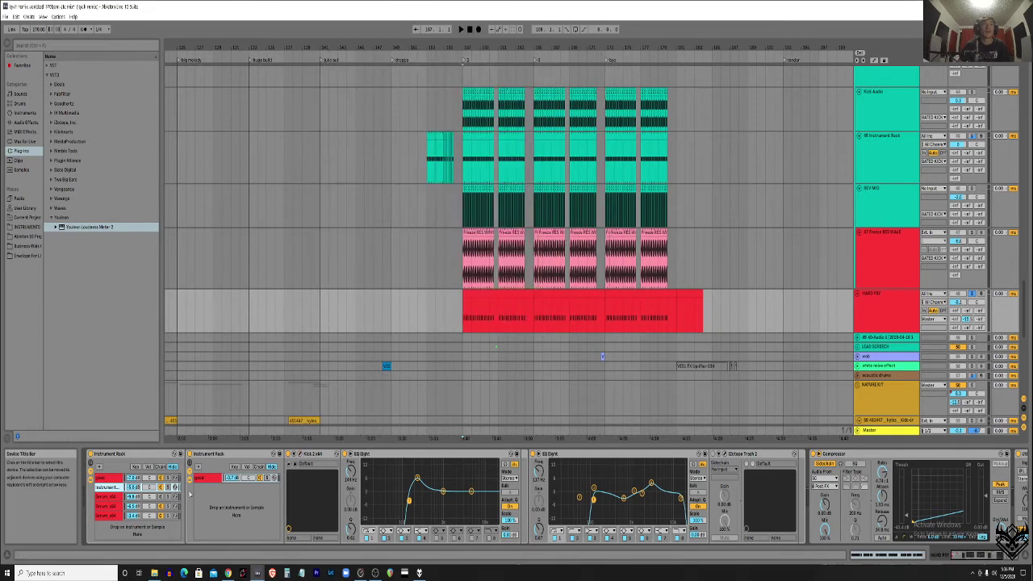
View the Serum synth of the HARD PSY rack's last chain, and show the devices of the Serum chain above it.
click(102, 506)
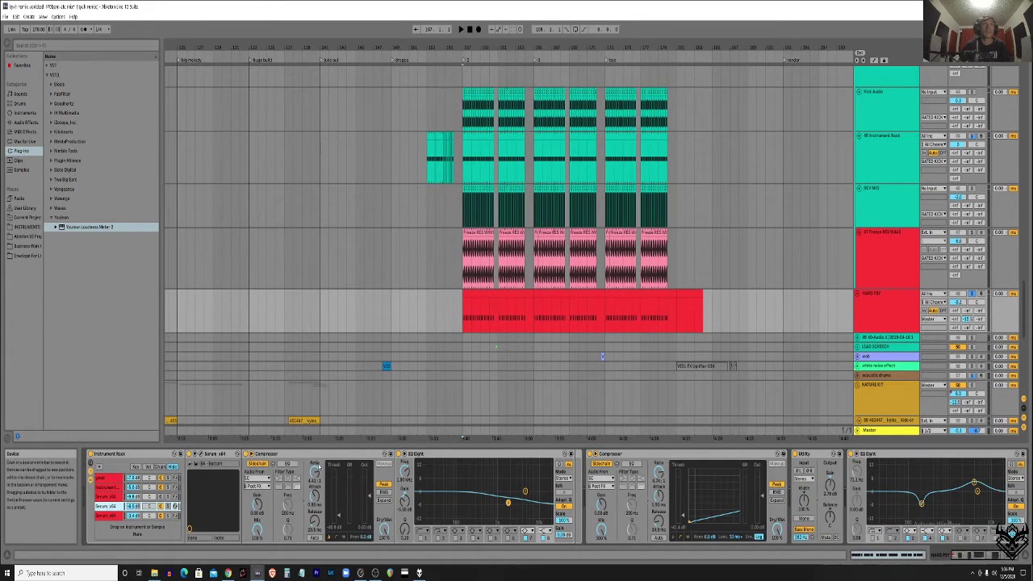
click(105, 516)
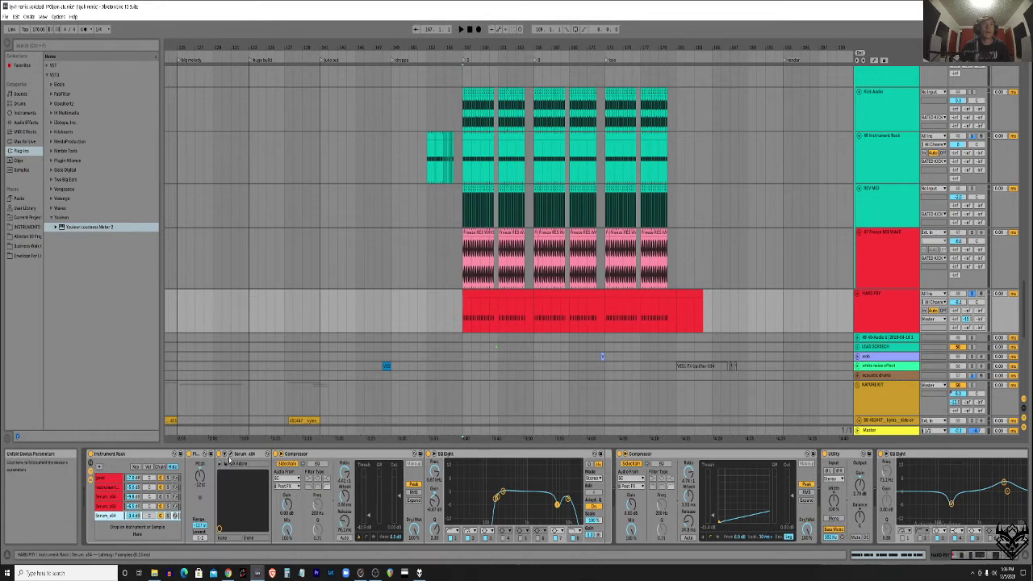
click(231, 463)
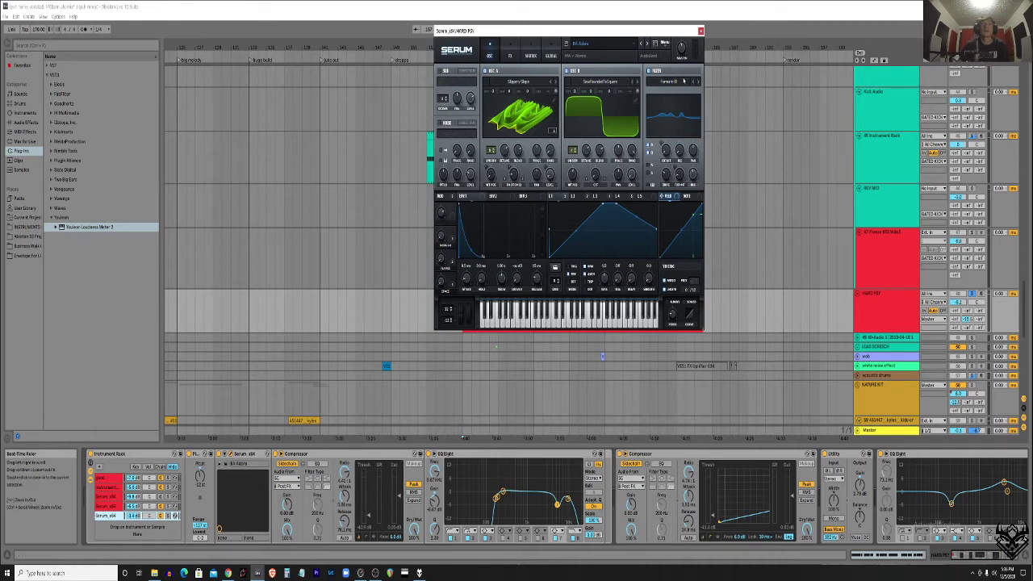
click(700, 31)
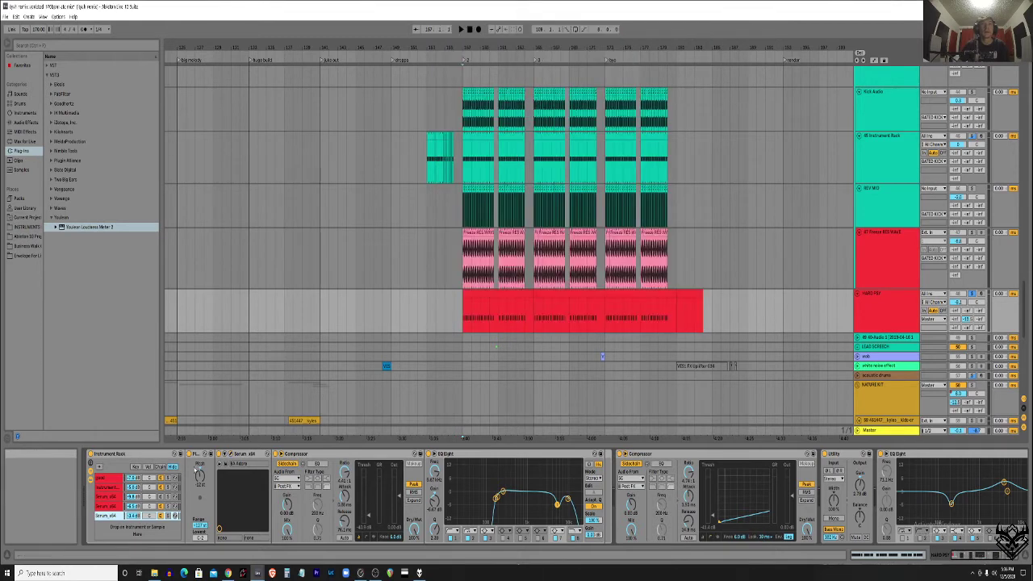
click(129, 506)
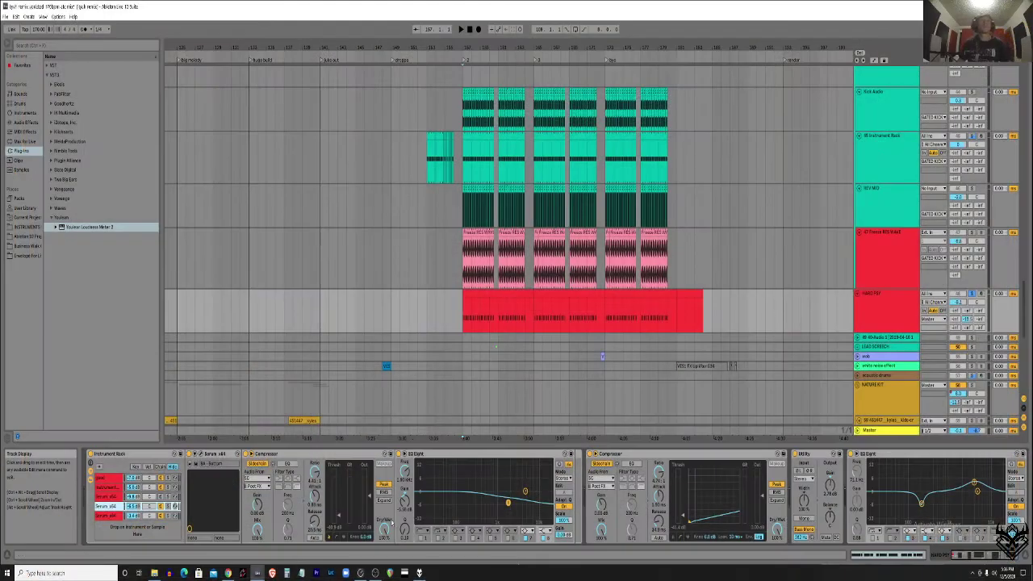
Solo the gated kick group alongside the HARD PSY track and play them together from the start of the HARD PSY clip.
mouse_move(375, 574)
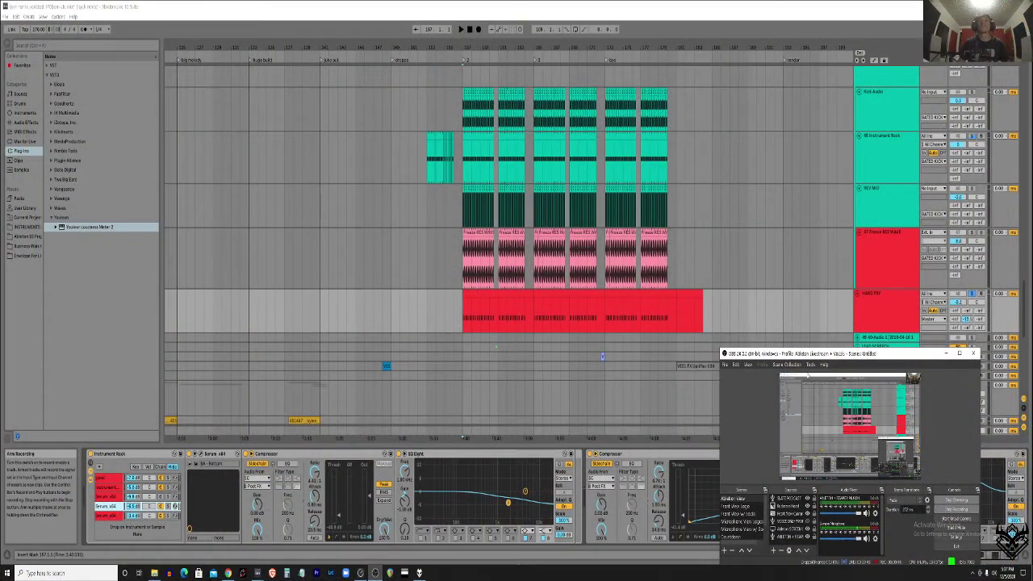
click(778, 2)
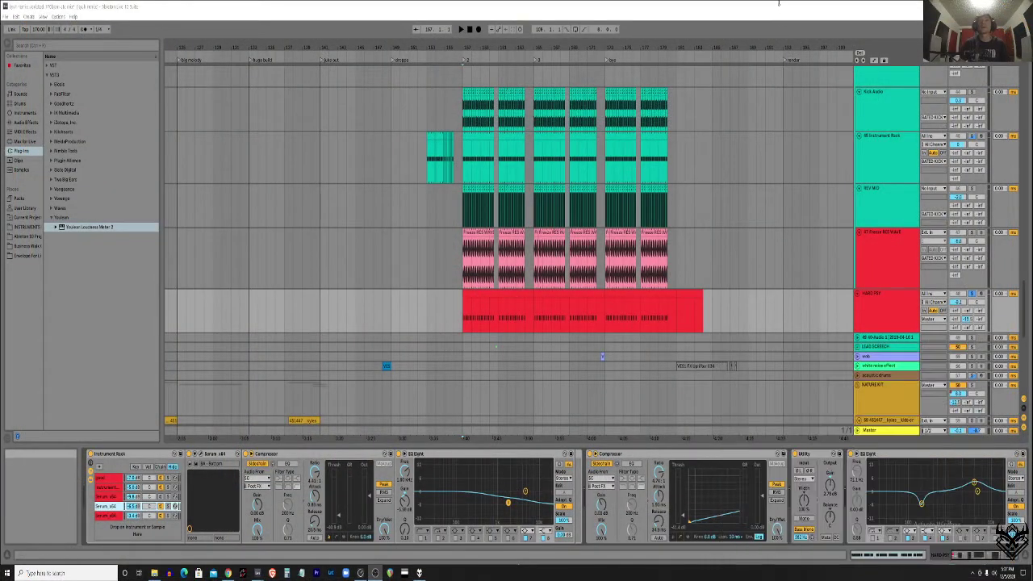
scroll(484, 284, left, 1)
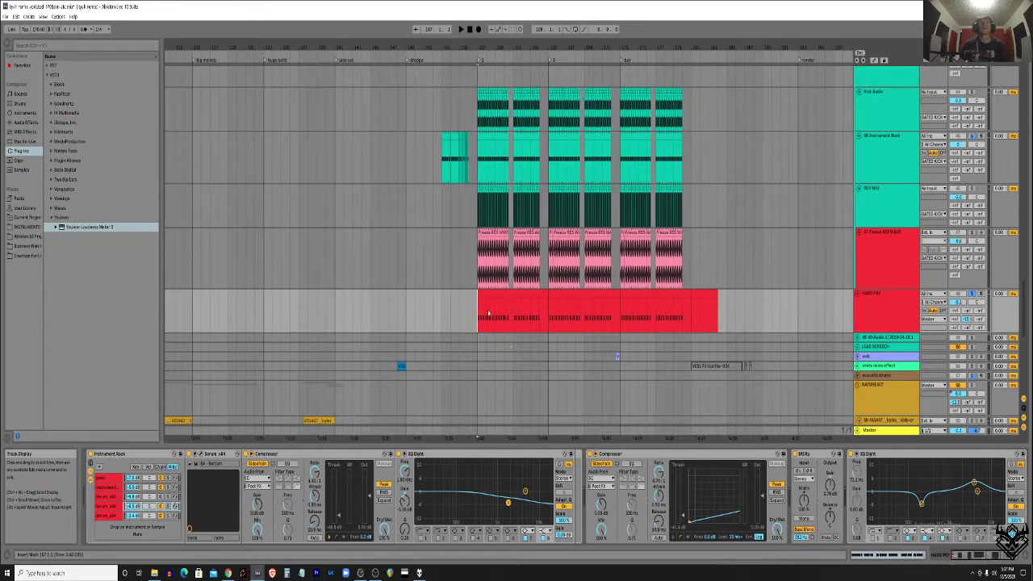
scroll(484, 284, right, 2)
scroll(484, 284, up, 3)
scroll(587, 416, up, 1)
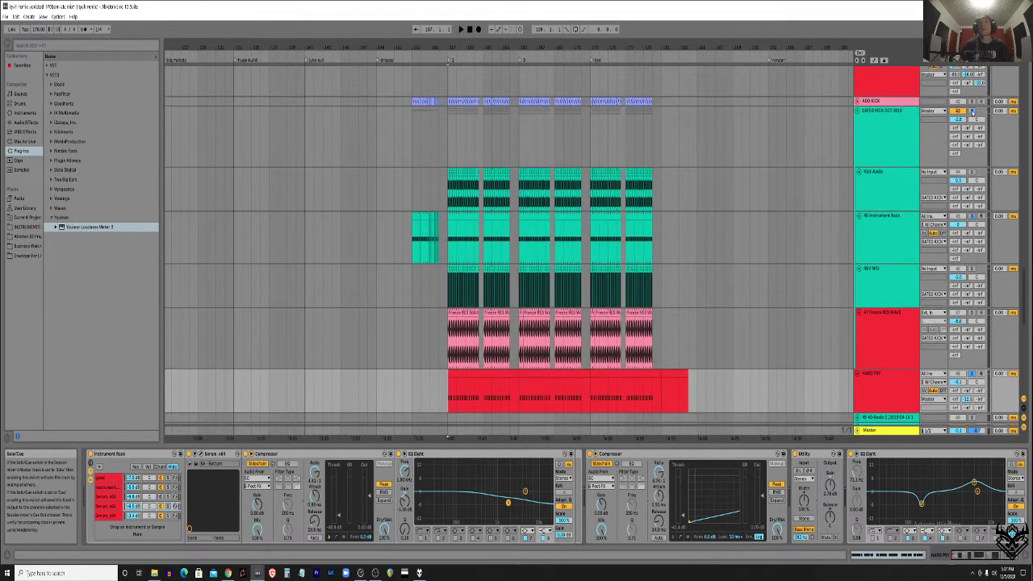
key(space)
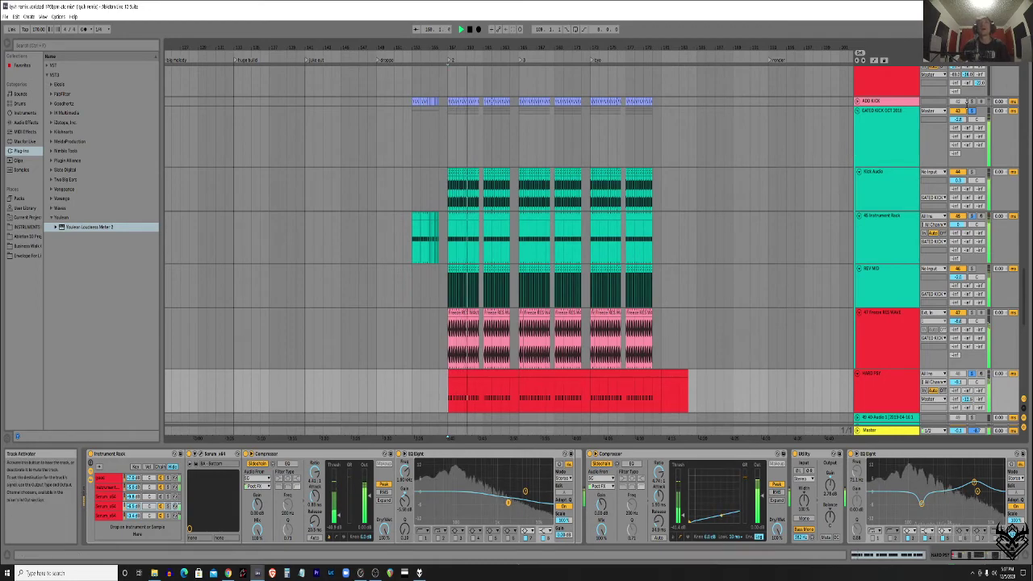
Play the section with all tracks, and solo and unfold the ADD KICK track above the gated kick group, showing its devices.
scroll(485, 222, left, 1)
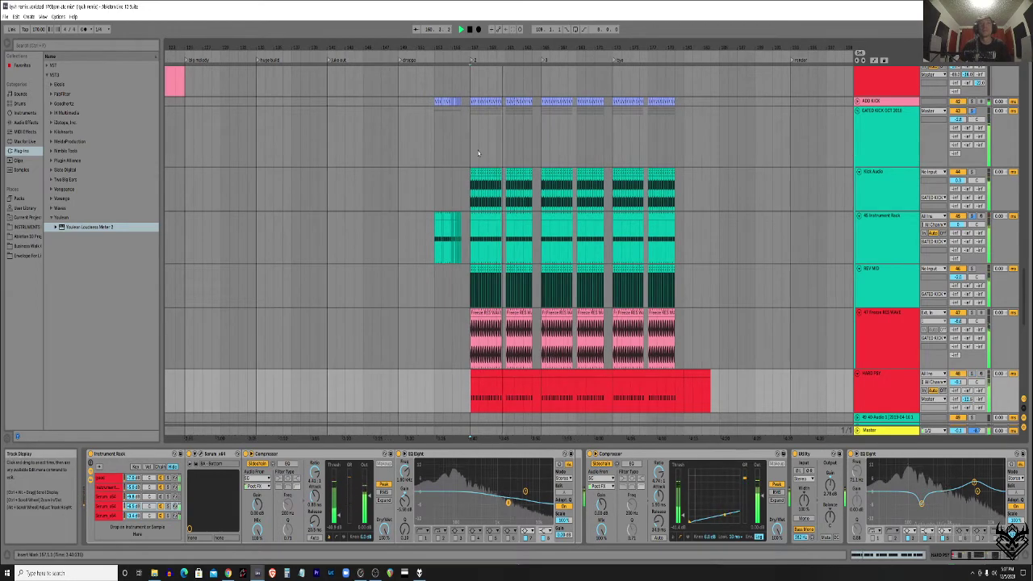
scroll(485, 222, up, 2)
scroll(485, 226, down, 10)
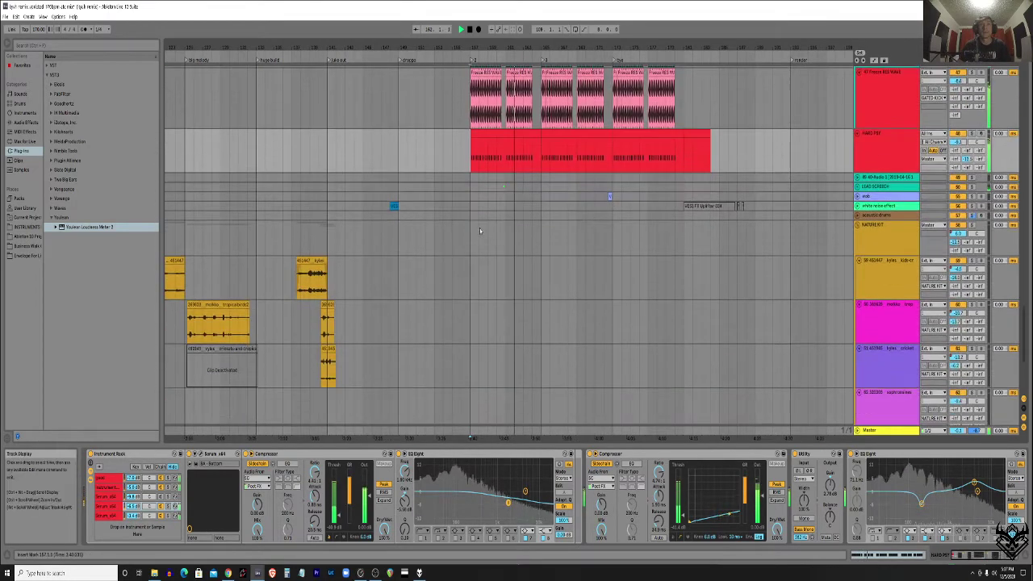
scroll(485, 230, up, 15)
scroll(484, 233, up, 1)
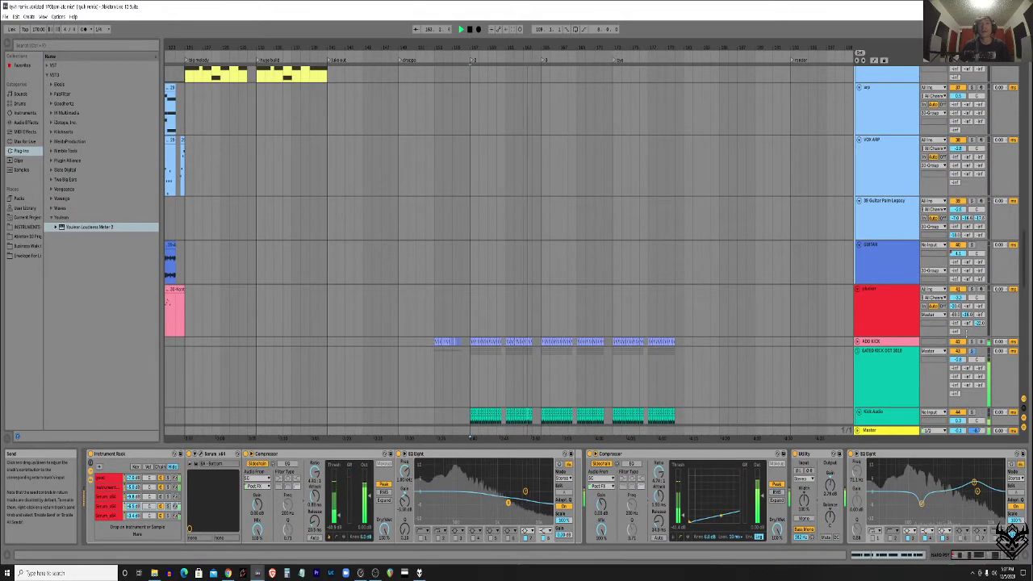
scroll(475, 251, down, 3)
click(476, 282)
scroll(476, 274, down, 2)
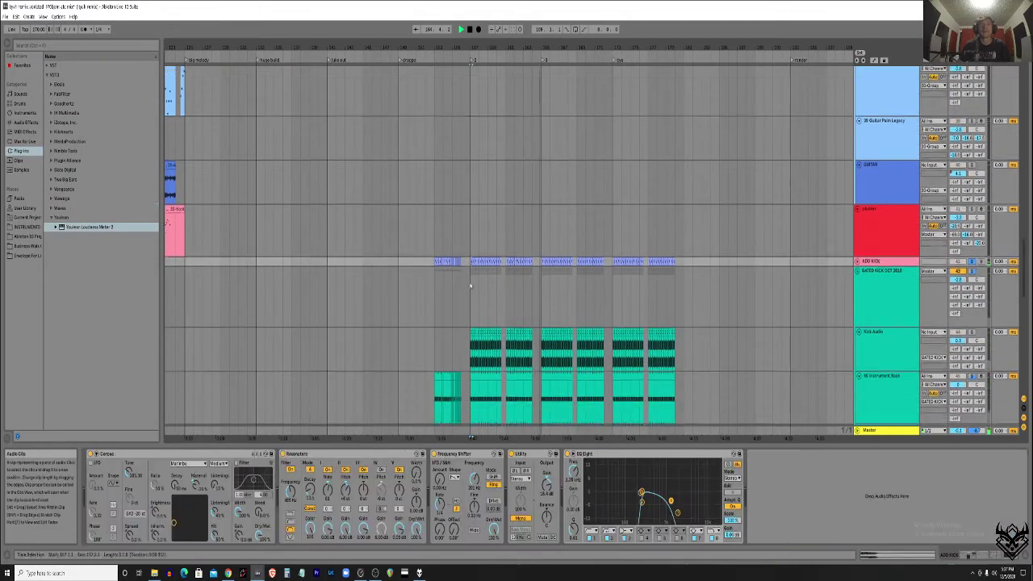
scroll(500, 258, up, 4)
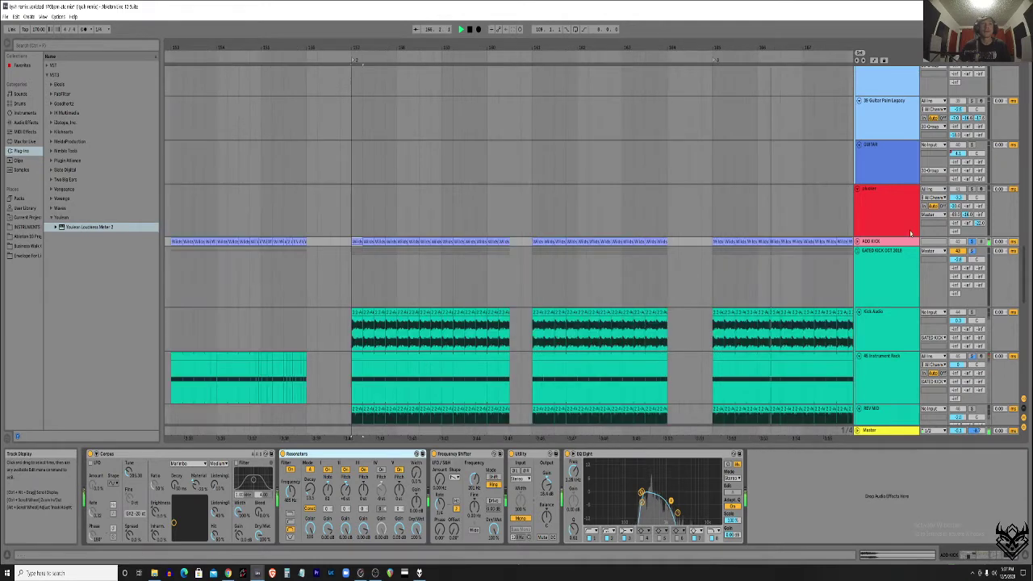
click(858, 241)
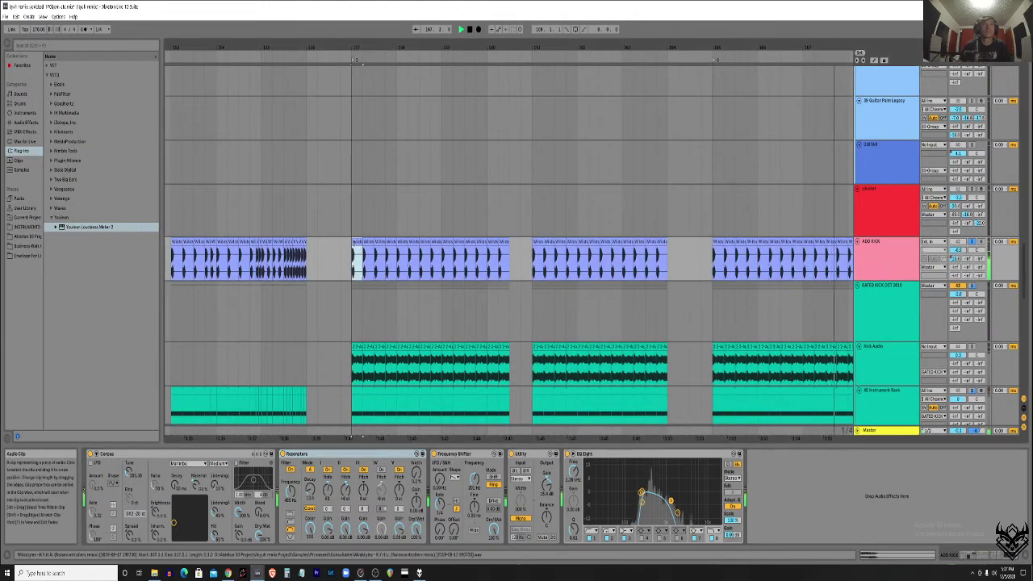
Bypass the ADD KICK track's Corpus, Resonators, Frequency Shifter and EQ Eight devices and play the raw kick.
scroll(355, 271, up, 3)
scroll(361, 254, down, 3)
scroll(361, 254, down, 3)
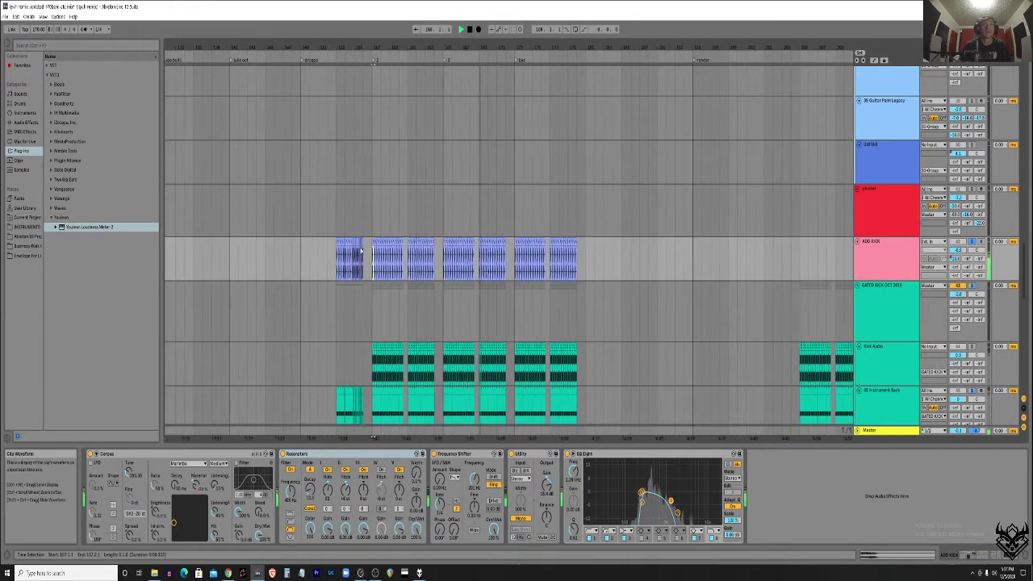
scroll(422, 250, up, 6)
click(294, 454)
key(space)
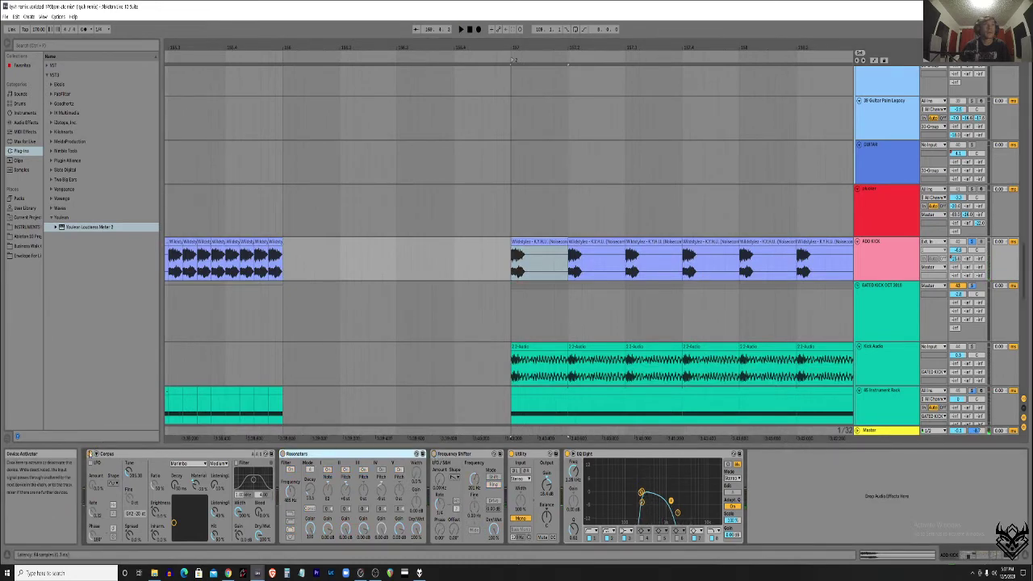
key(space)
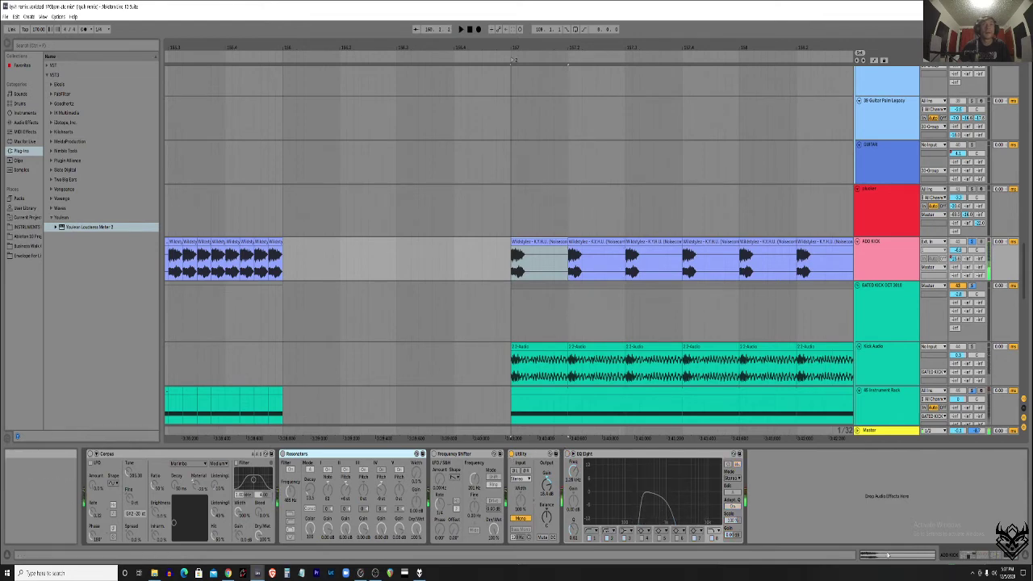
Show the sample waveform and clip settings of the selected ADD KICK clip and play it.
double_click(523, 250)
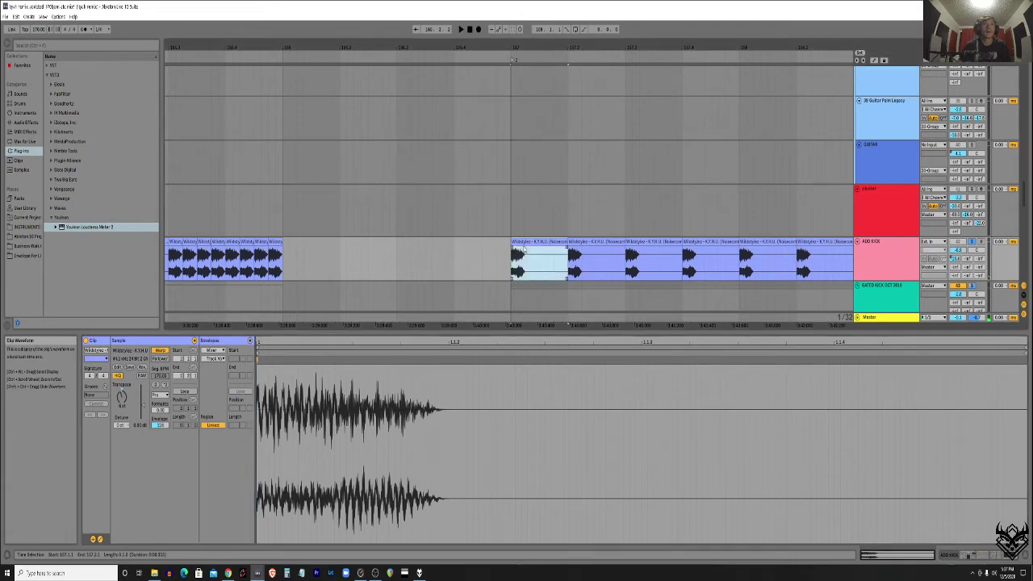
key(space)
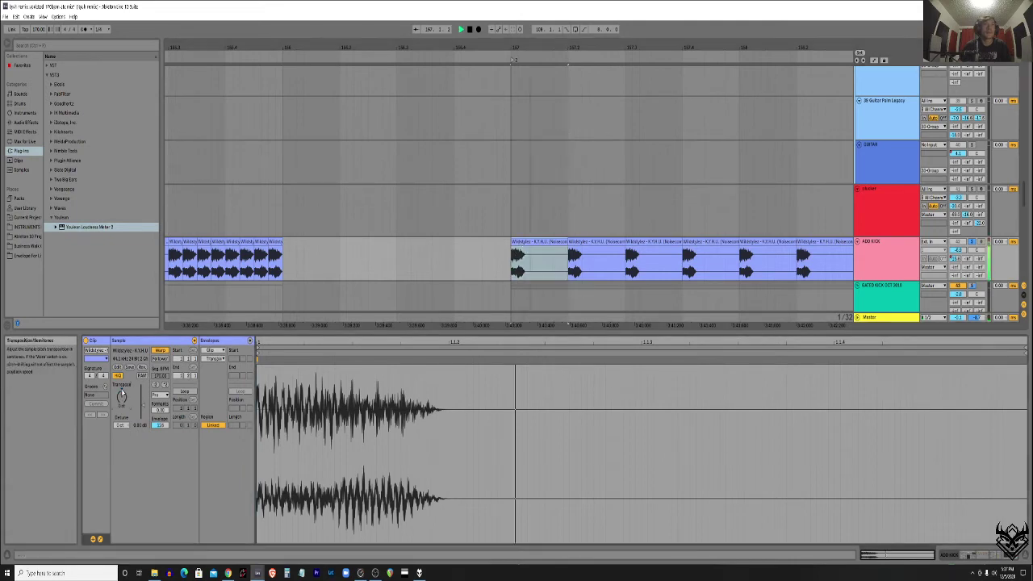
key(space)
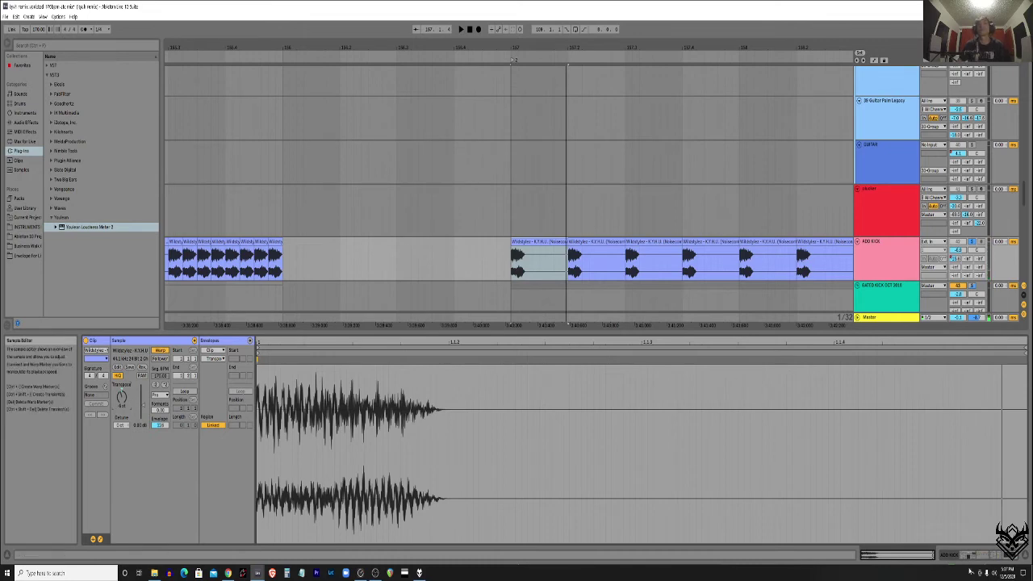
Turn the ADD KICK devices back on, play the processed kick, and take the track out of solo to hear it in the full mix.
key(shift+Tab)
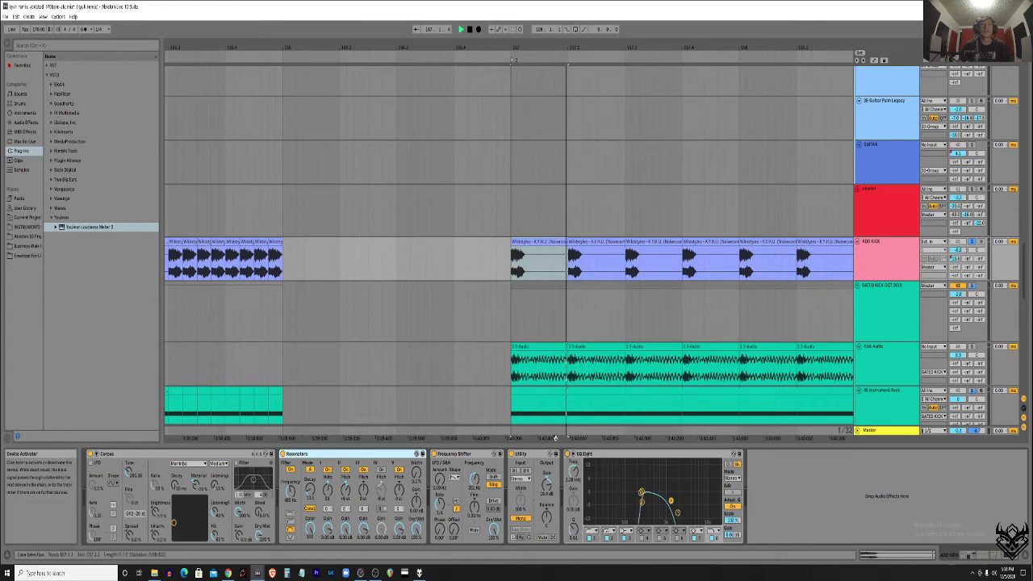
key(space)
key(minus)
key(minus)
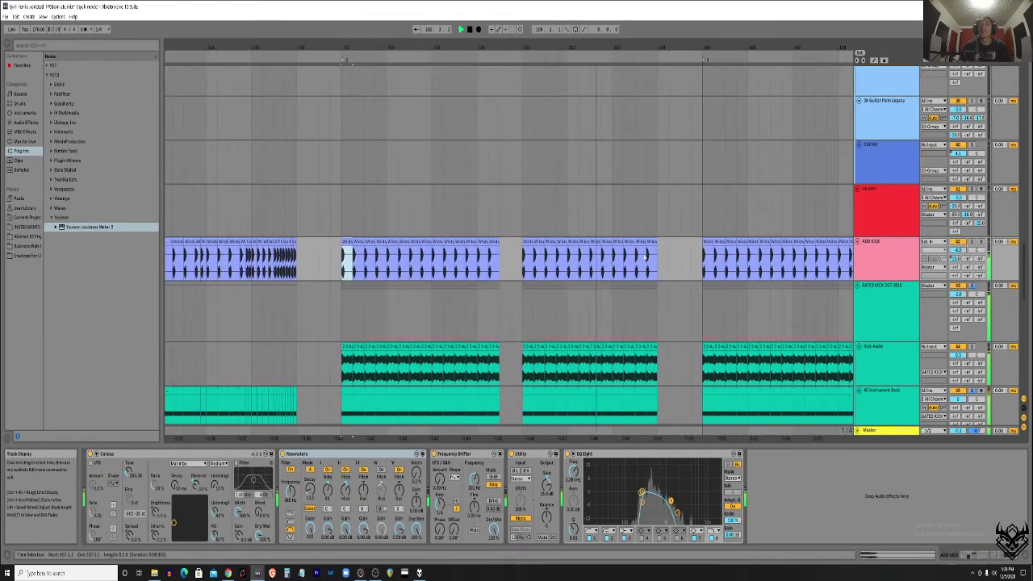
scroll(598, 258, down, 1)
scroll(599, 258, down, 2)
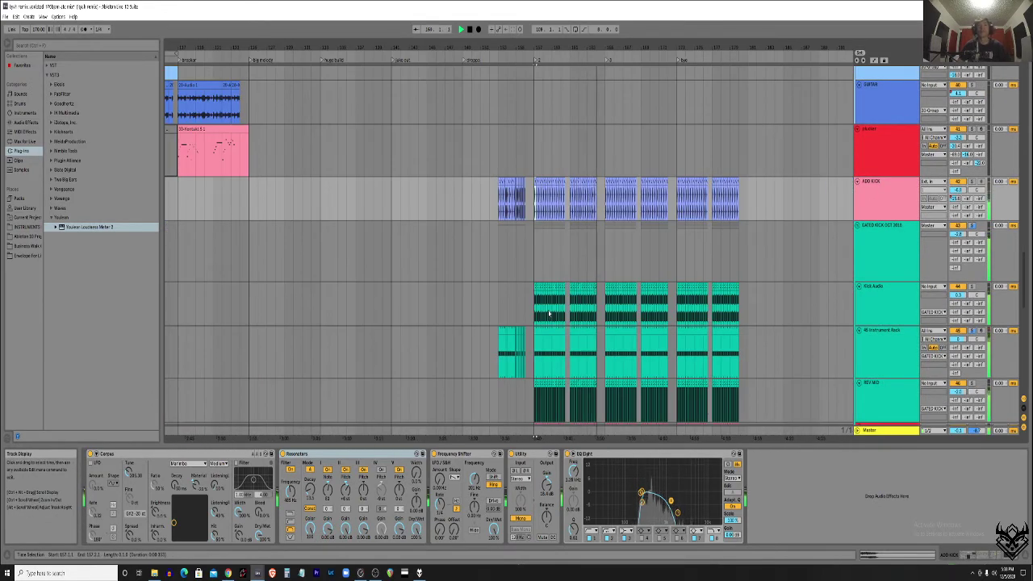
scroll(582, 260, down, 3)
scroll(572, 258, up, 3)
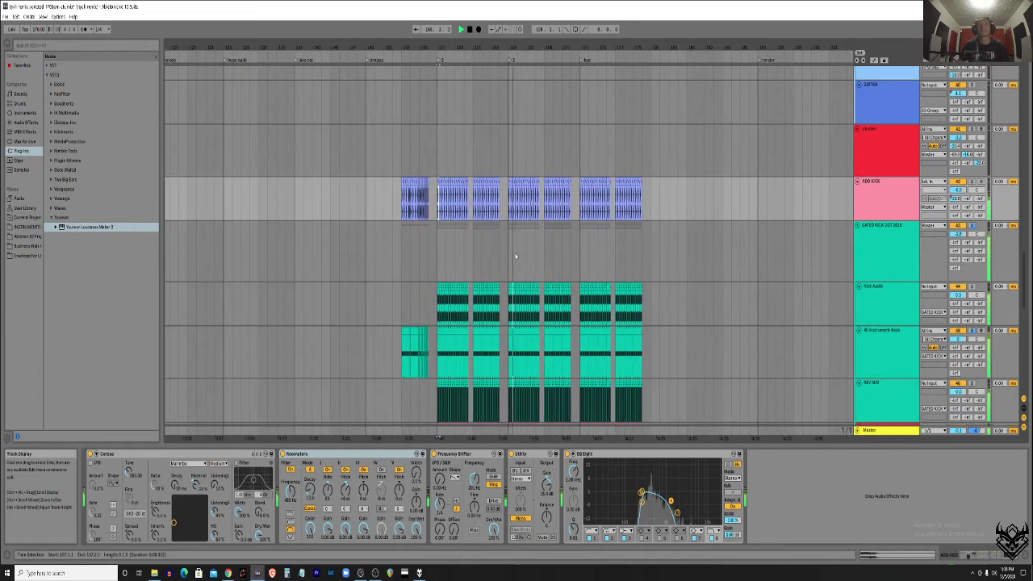
Unfold the AFRICA track further down the arrangement and solo it during playback.
scroll(512, 258, down, 12)
scroll(517, 264, down, 12)
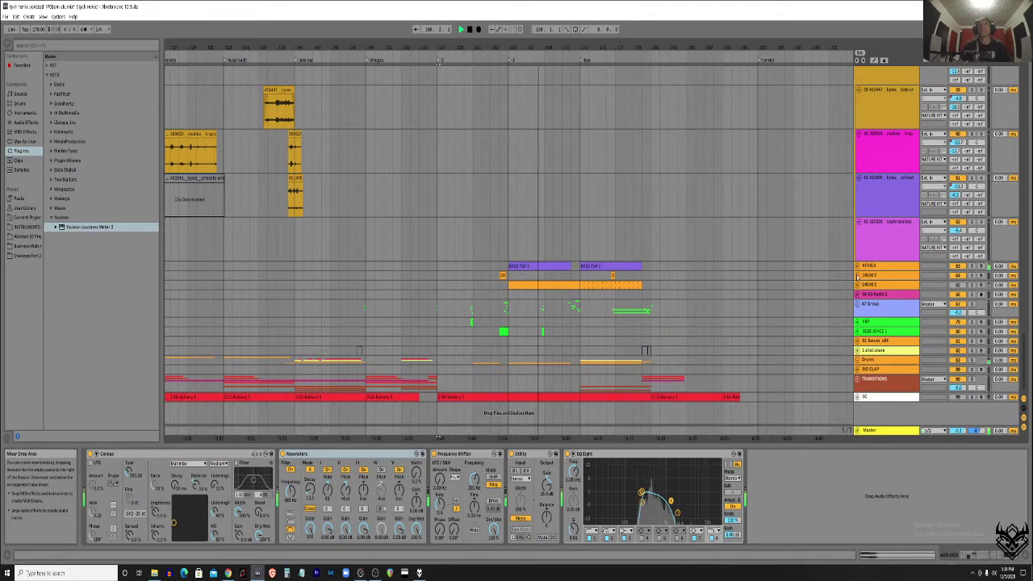
click(858, 265)
click(979, 282)
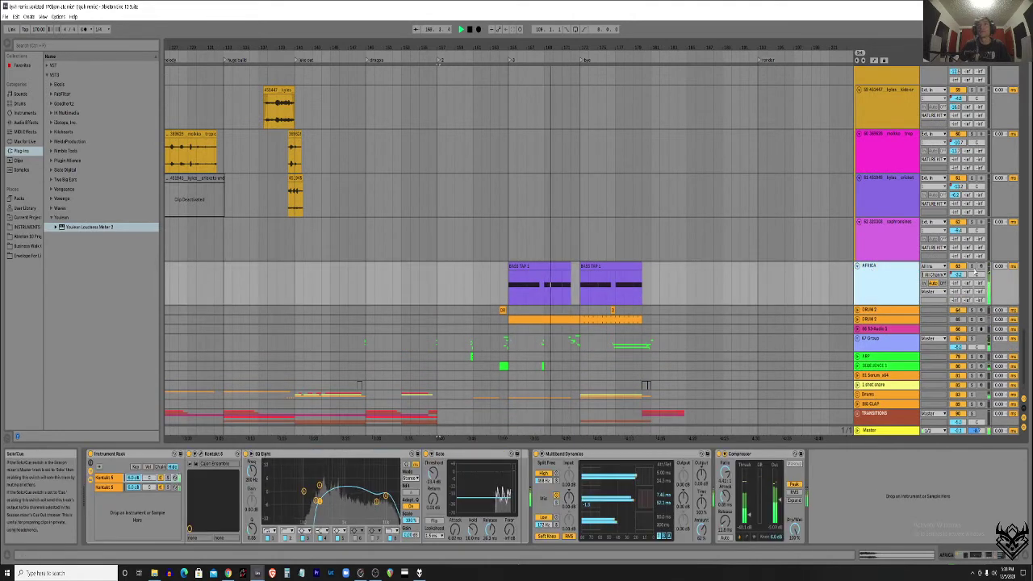
click(971, 266)
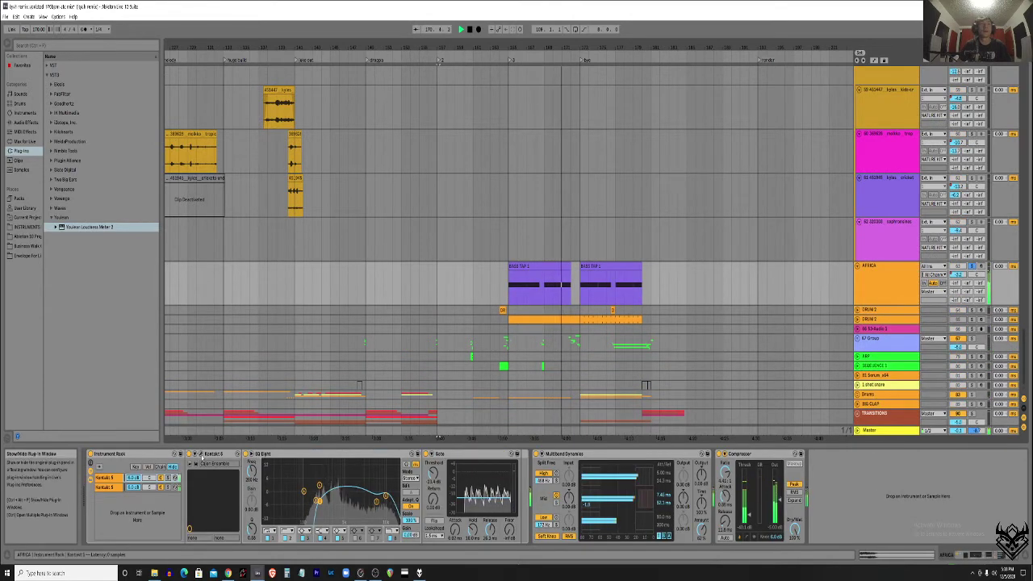
View the Kontakt instruments in both chains of the AFRICA rack, the Cuba ensemble and the Evolve ARP.
click(198, 454)
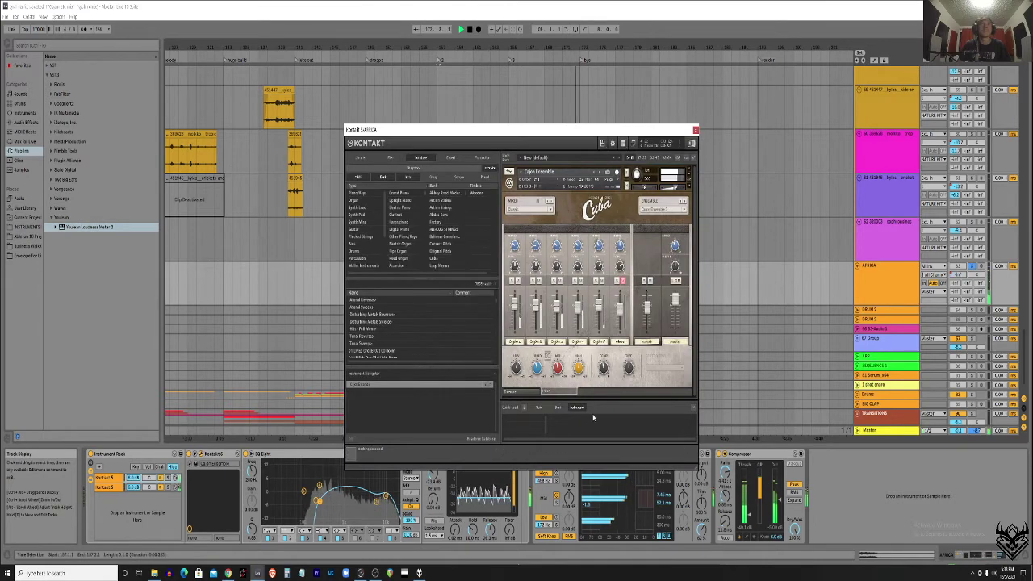
click(117, 493)
click(113, 488)
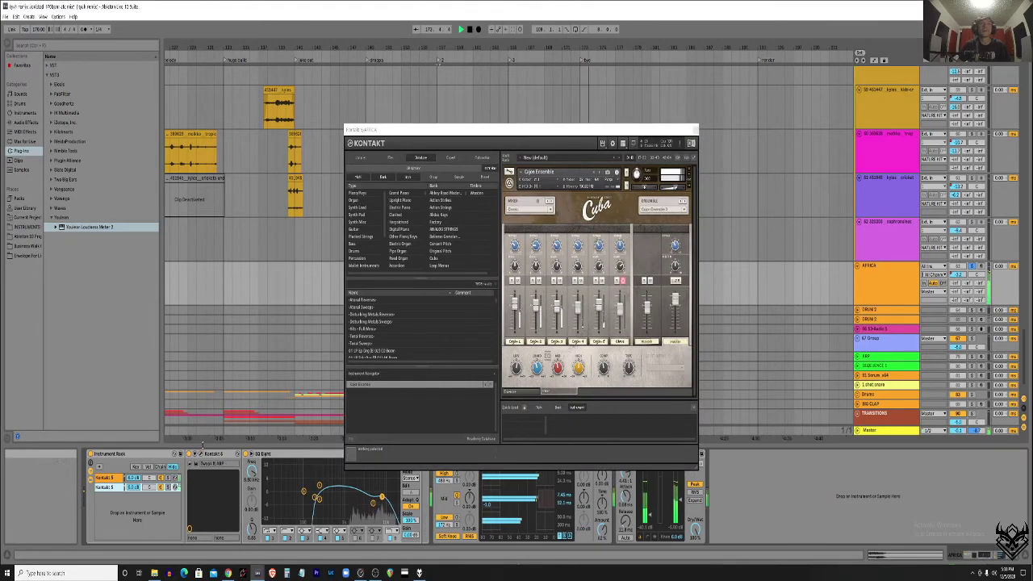
click(197, 454)
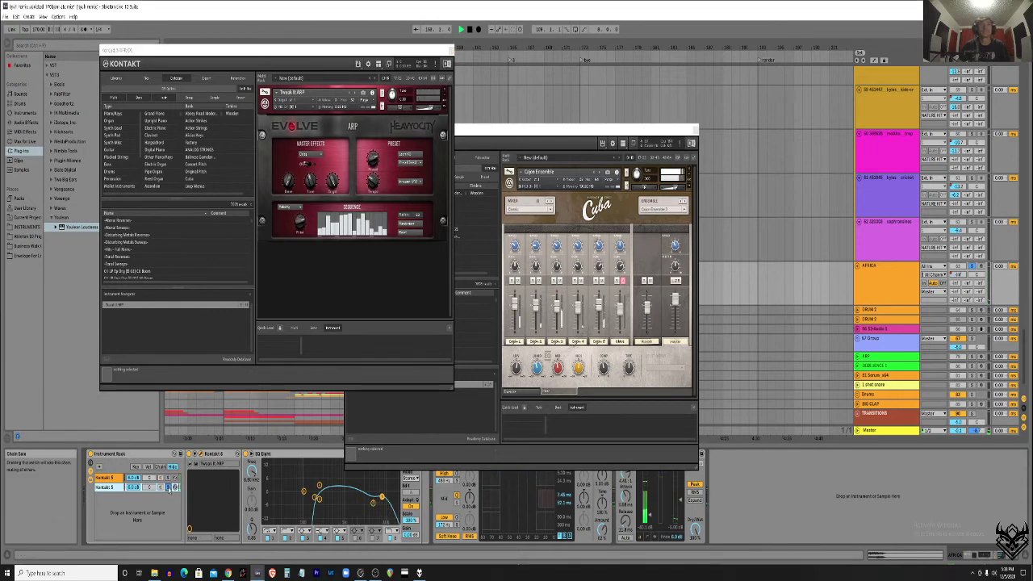
Play the first AFRICA clip with the rack's first Kontakt chain soloed instead of the second, and close both Kontakt windows.
click(695, 129)
click(528, 287)
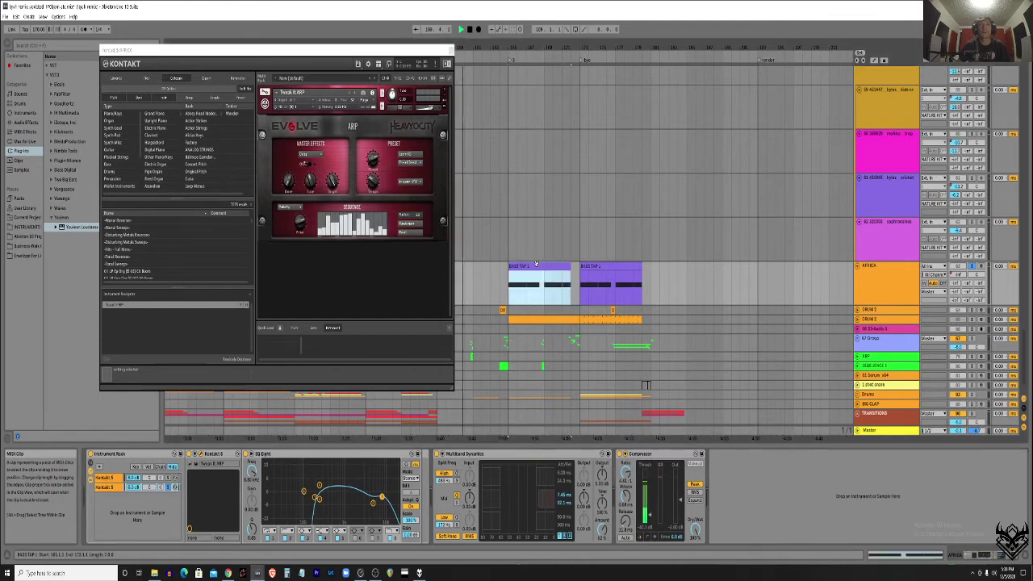
click(167, 478)
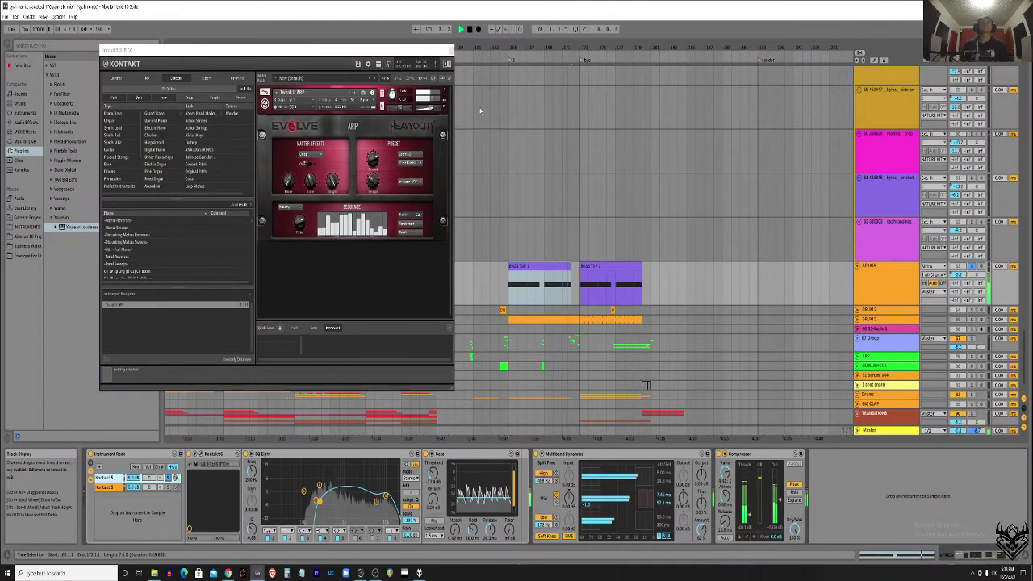
click(449, 50)
scroll(559, 302, right, 2)
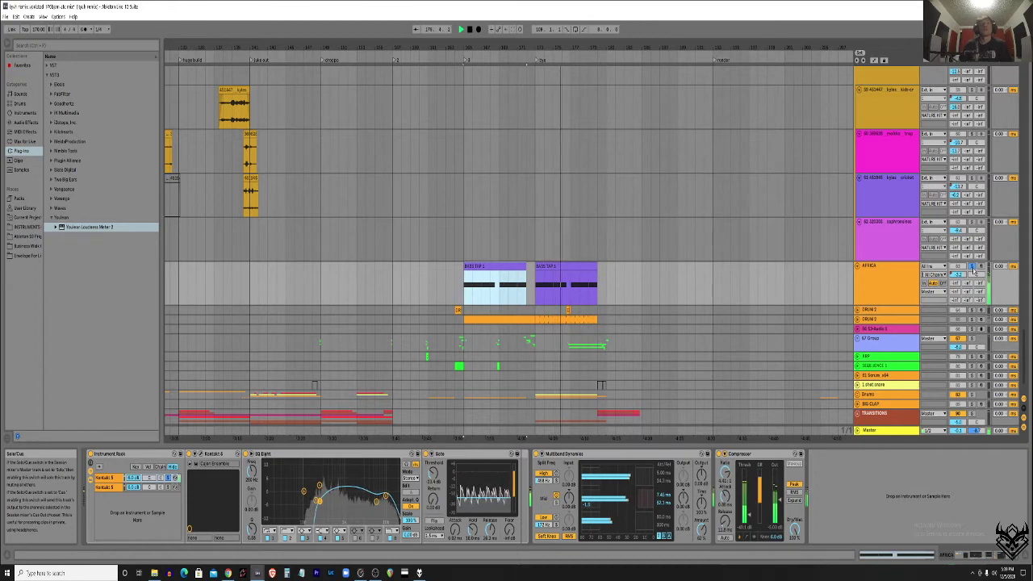
Take the AFRICA track and its Kontakt chain out of solo, and unfold the lower drum track beneath it.
scroll(510, 284, right, 2)
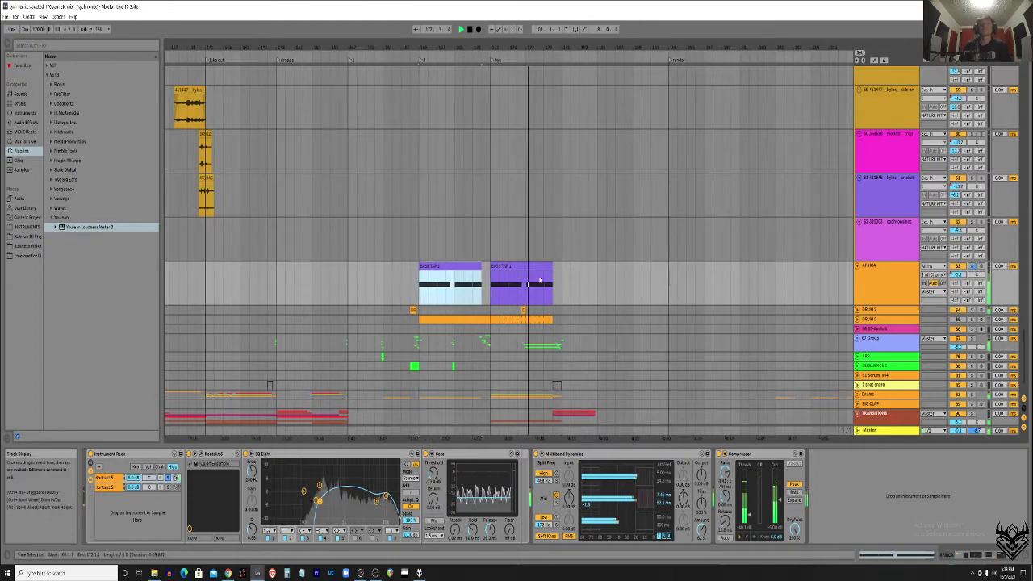
scroll(509, 284, up, 1)
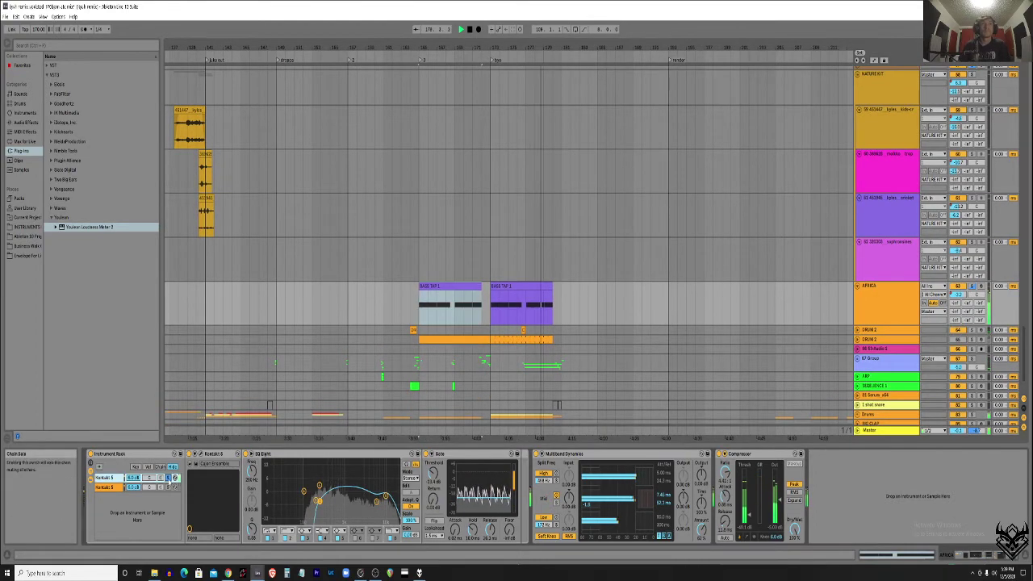
scroll(736, 286, down, 3)
scroll(736, 286, left, 1)
alt+scroll(735, 286, up, 3)
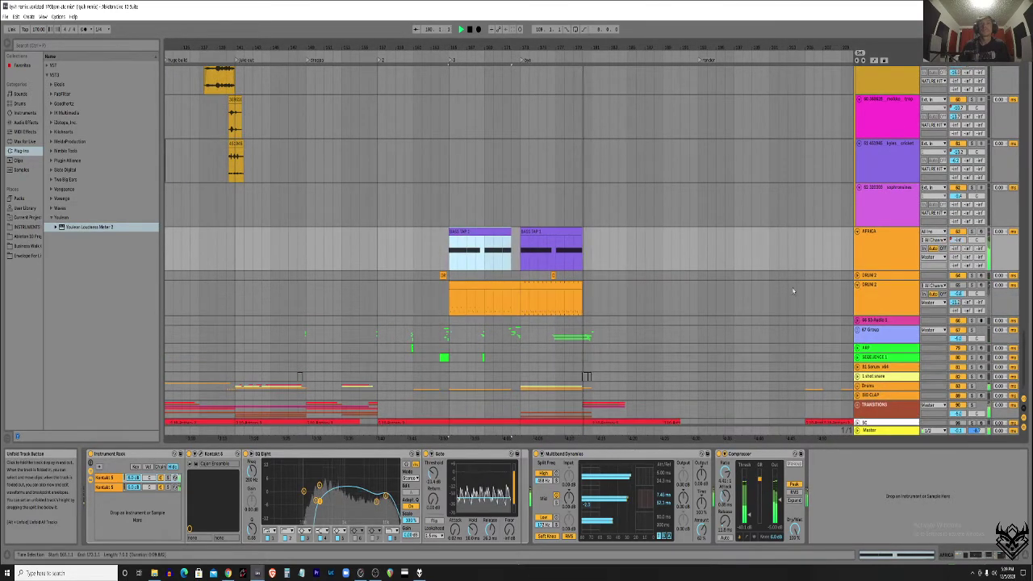
Select the first half of the unfolded drum clip, beneath the first AFRICA clip, and solo that drum track during playback.
drag(520, 292, 581, 292)
click(492, 282)
drag(492, 283, 449, 292)
scroll(451, 291, down, 5)
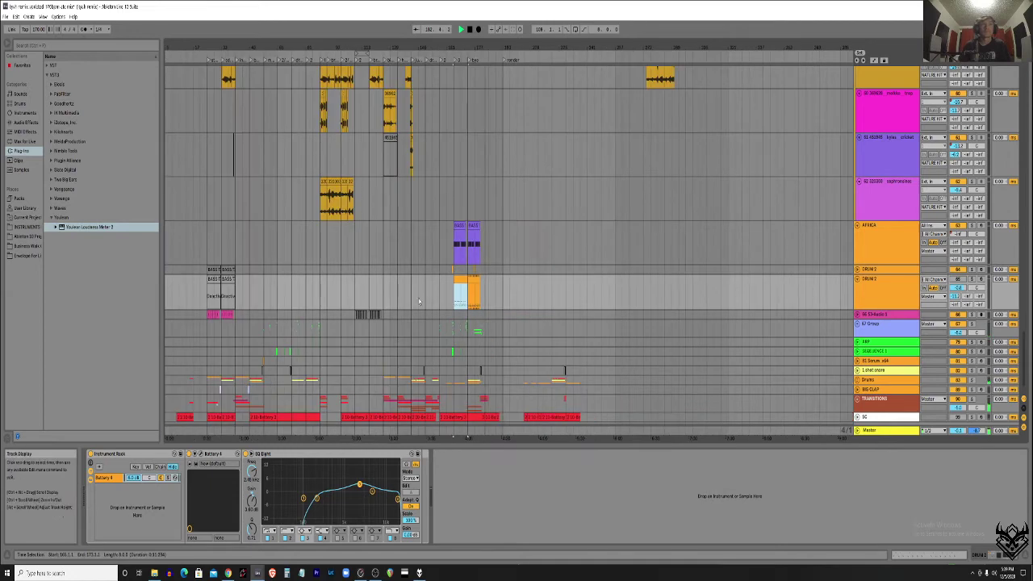
scroll(424, 291, up, 5)
click(972, 278)
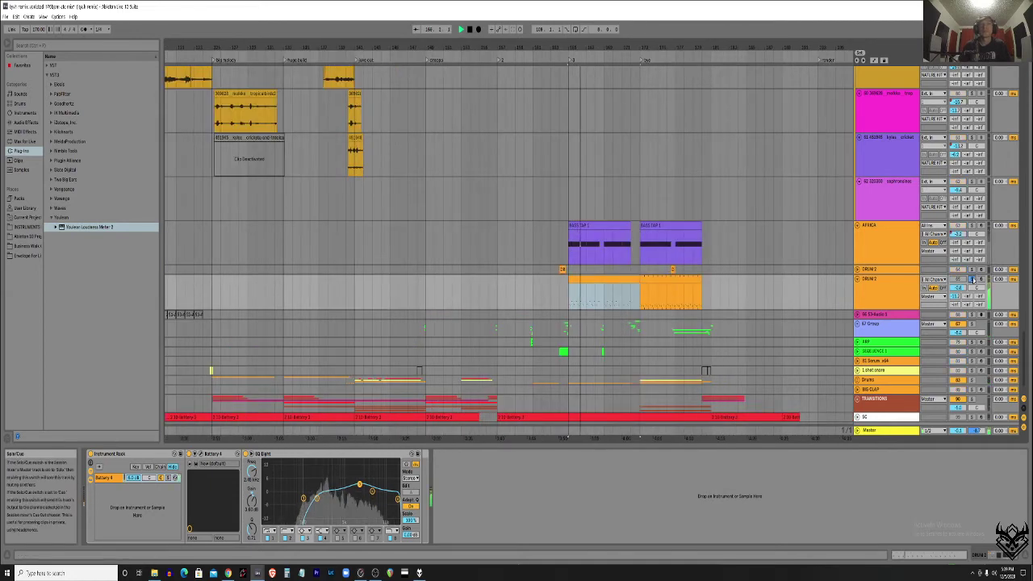
Unfold and solo the 67 Group, play it, and stop with the insert marker just before its growl fill in bar 168.
scroll(497, 292, down, 5)
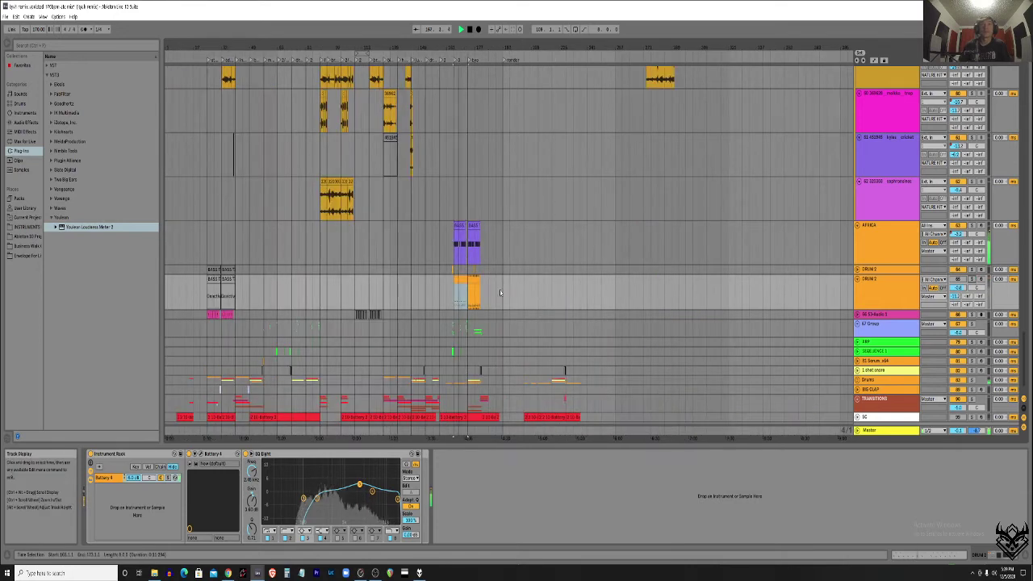
scroll(429, 295, up, 5)
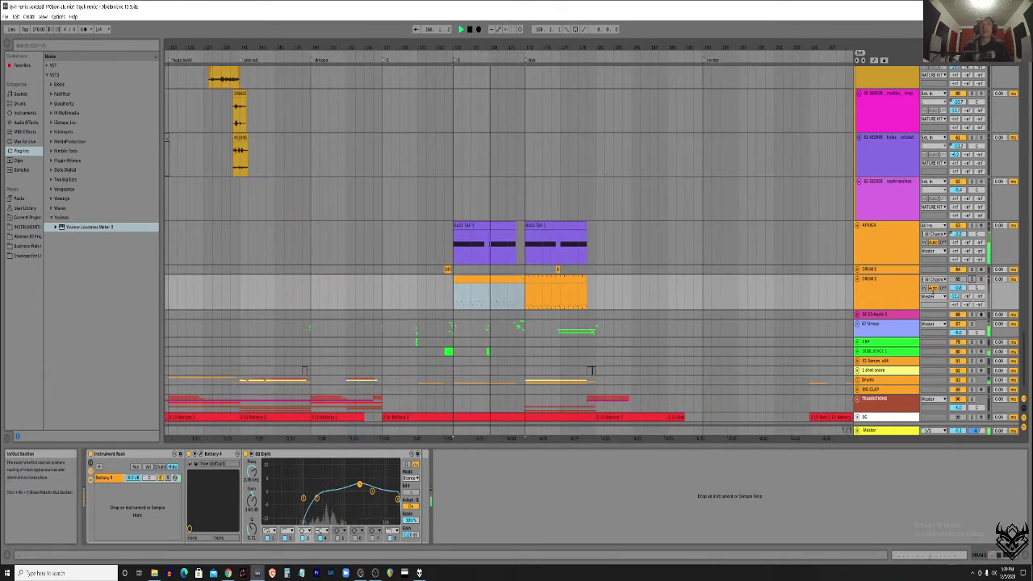
click(858, 323)
scroll(887, 323, down, 5)
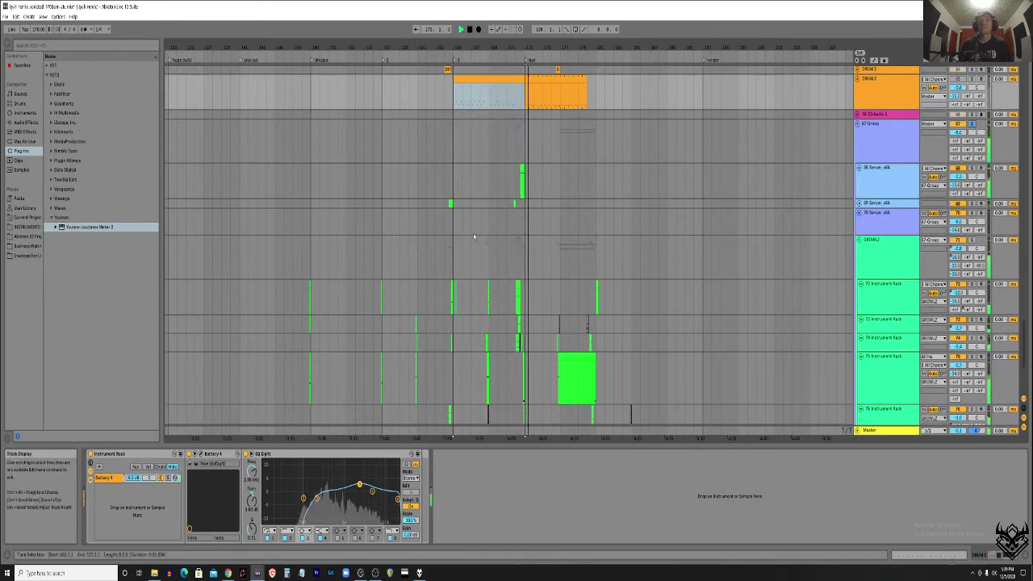
key(space)
click(512, 157)
key(z)
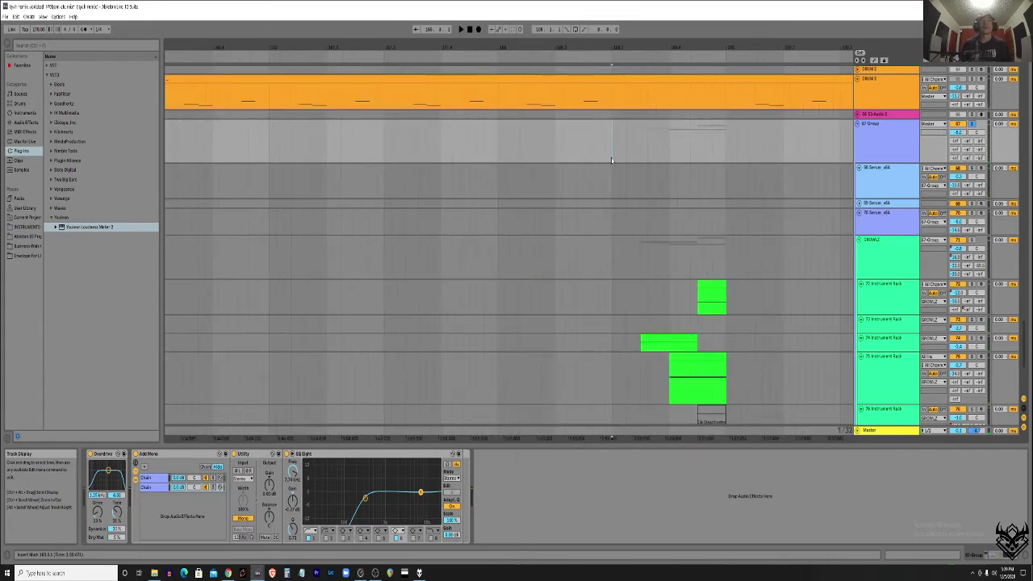
Show the device chain of the GROWLZ group track and the device chain of the parent 67 Group.
scroll(611, 158, down, 5)
scroll(750, 271, up, 3)
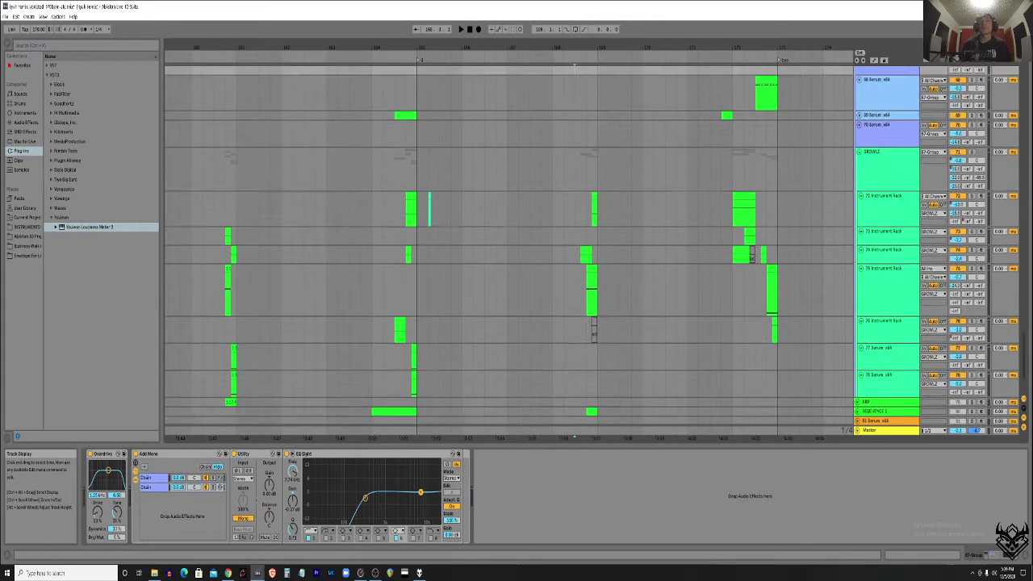
click(887, 242)
scroll(888, 222, down, 1)
scroll(887, 220, up, 6)
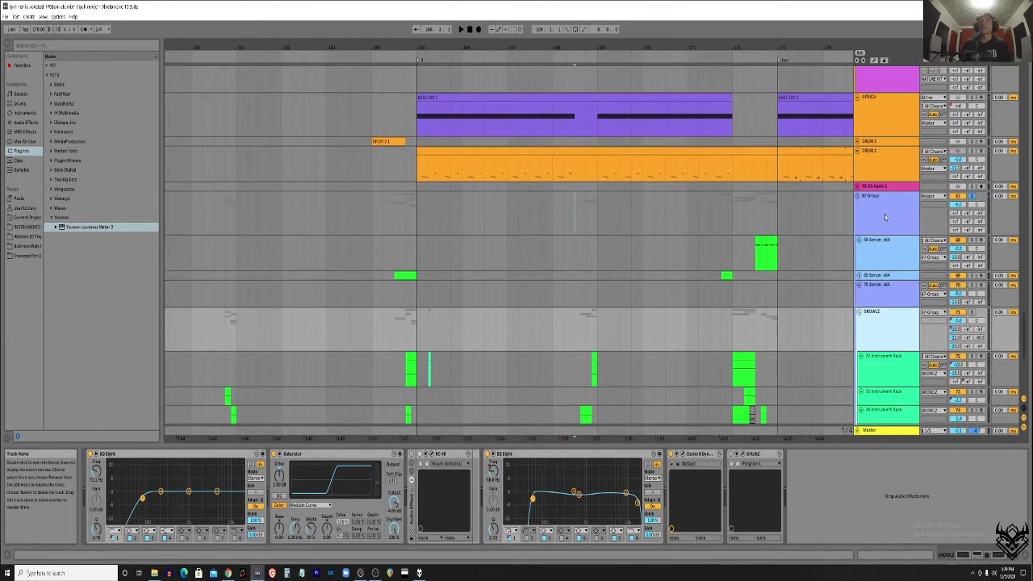
click(885, 215)
scroll(885, 214, down, 1)
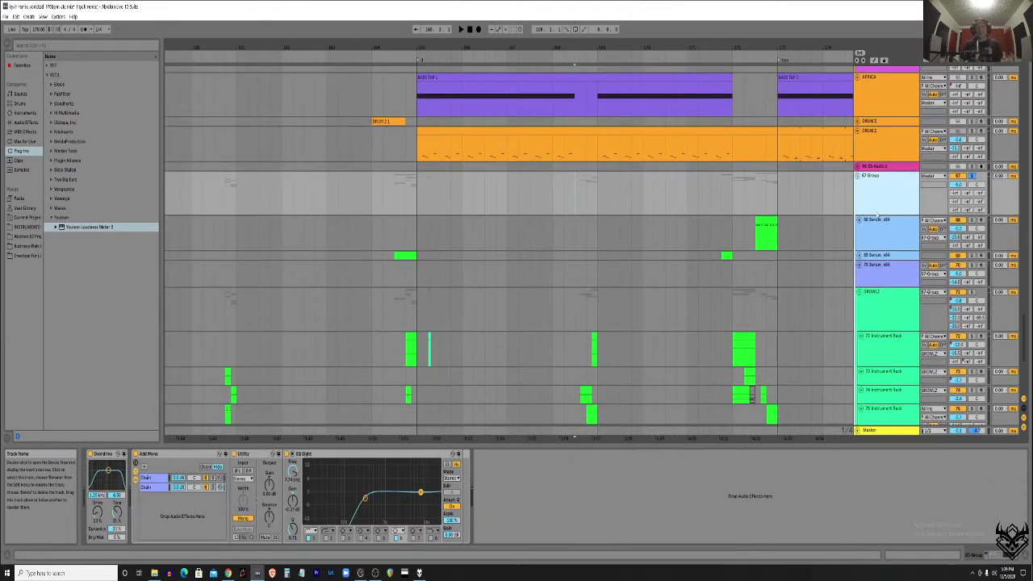
View the Serum instrument in the second chain of the 74 Instrument Rack, including the shapes of its LFOs.
click(887, 393)
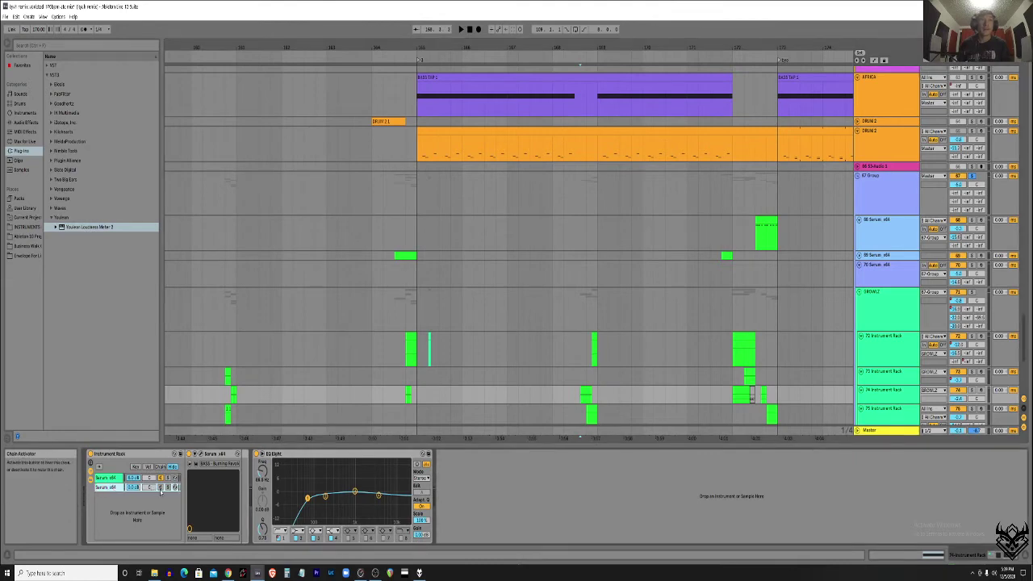
click(201, 454)
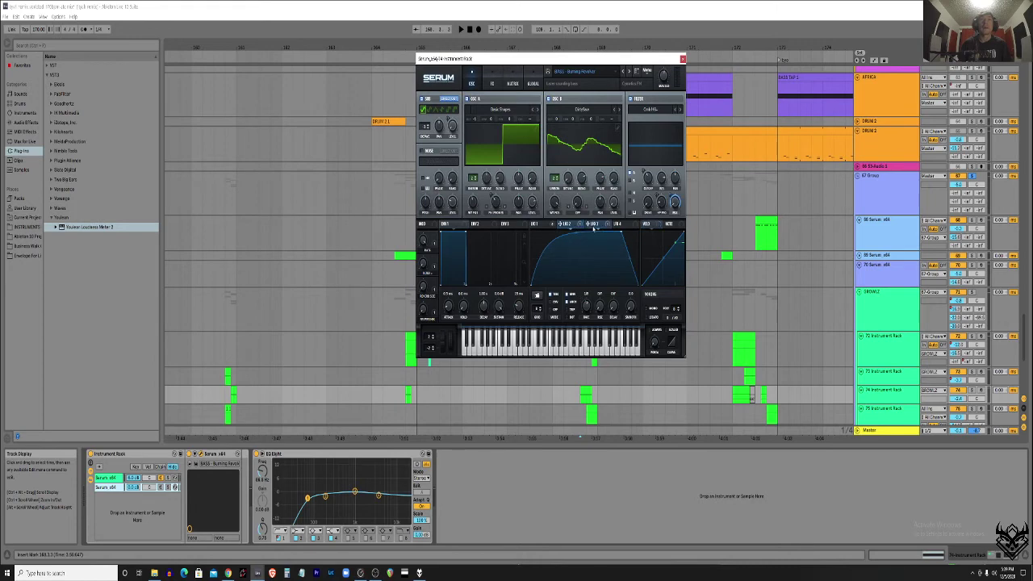
click(570, 227)
click(615, 225)
click(551, 225)
View the first chain's Serum instrument in the 74 Instrument Rack, look through its LFOs, and close both Serum windows.
click(105, 488)
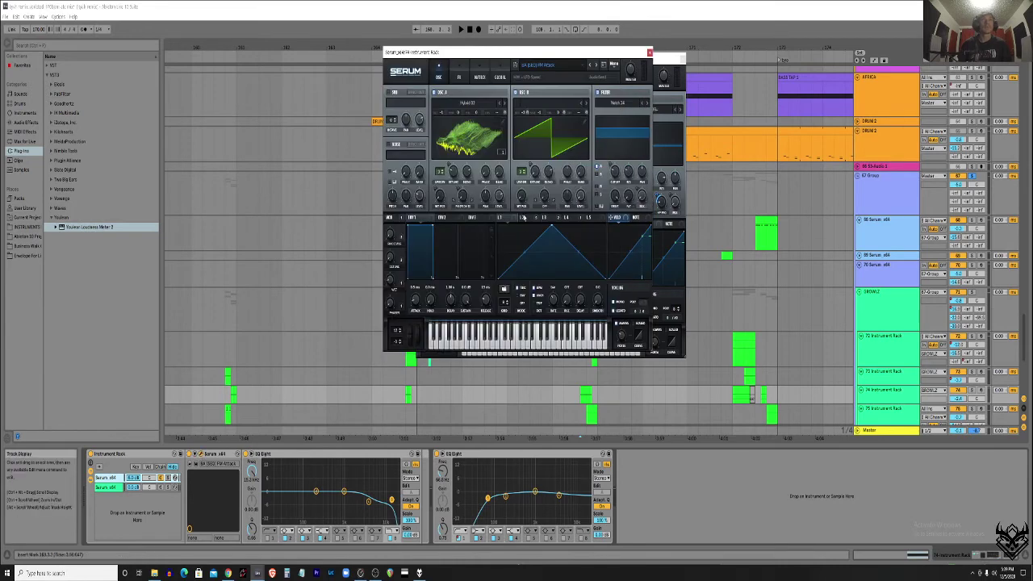
click(522, 218)
click(547, 219)
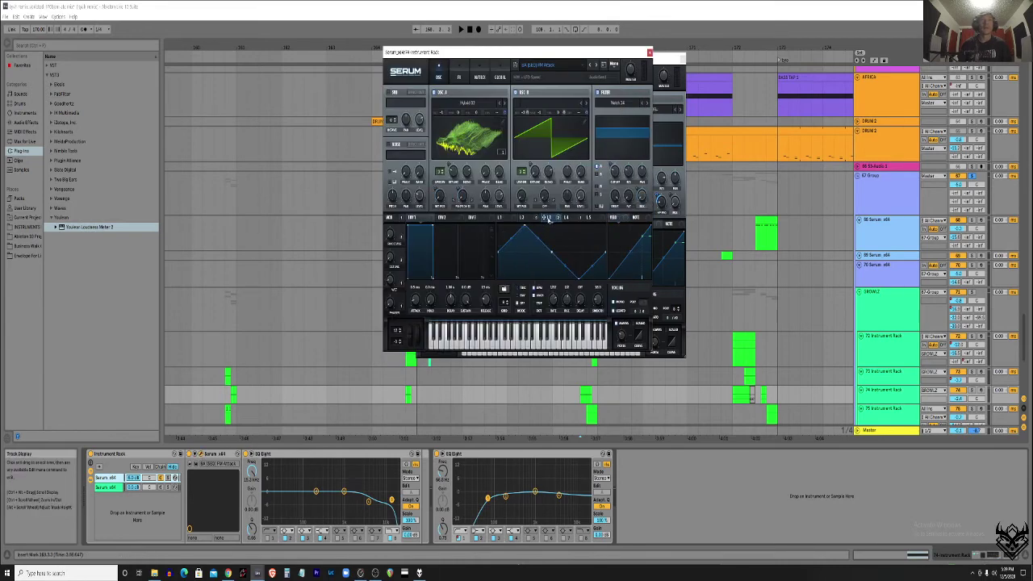
click(580, 217)
click(594, 218)
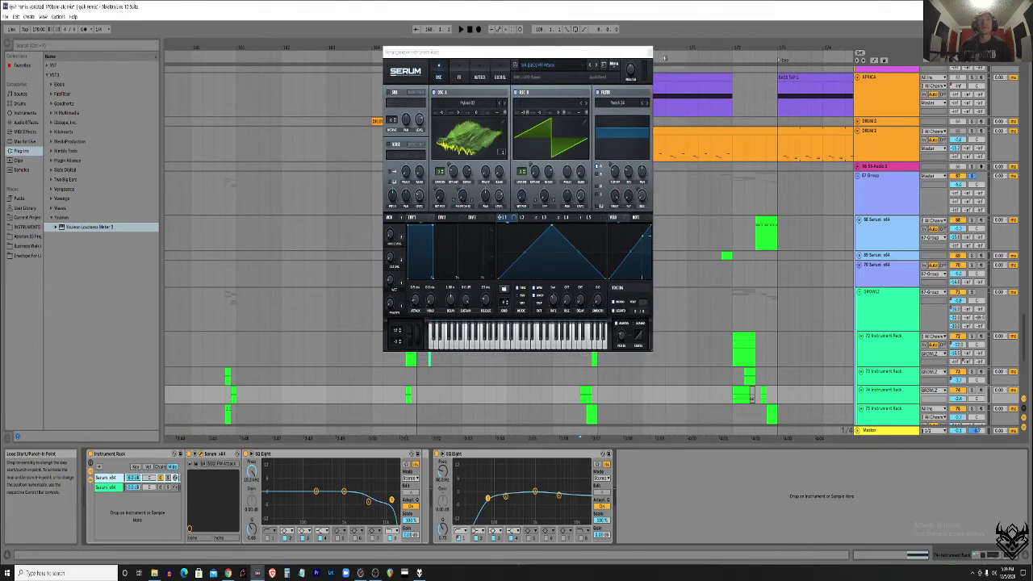
click(650, 52)
Play the soloed 67 Group from just before its bar 168 fill, and show the 72 Instrument Rack's devices during playback.
scroll(484, 250, down, 2)
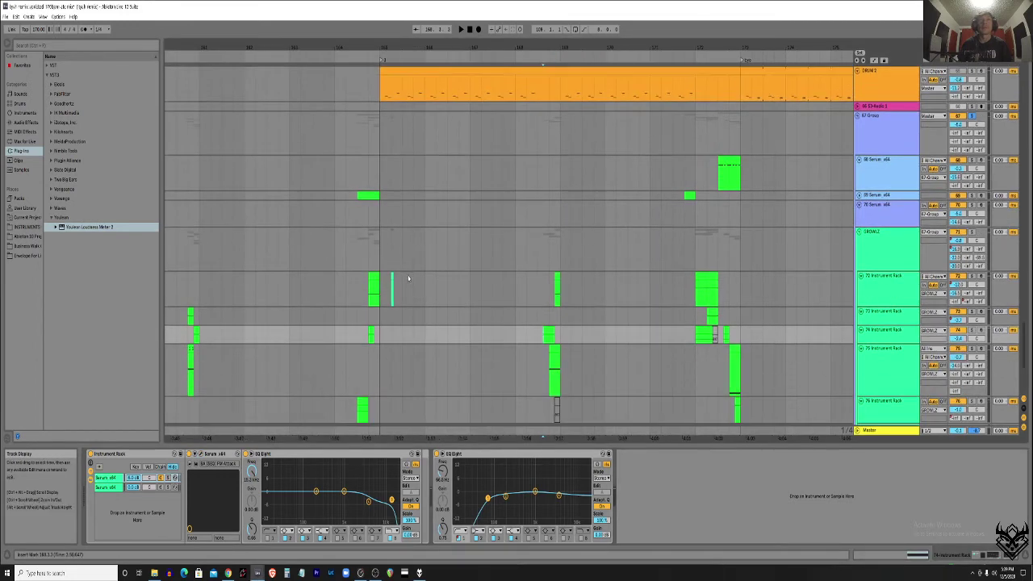
scroll(476, 259, right, 1)
scroll(532, 189, up, 1)
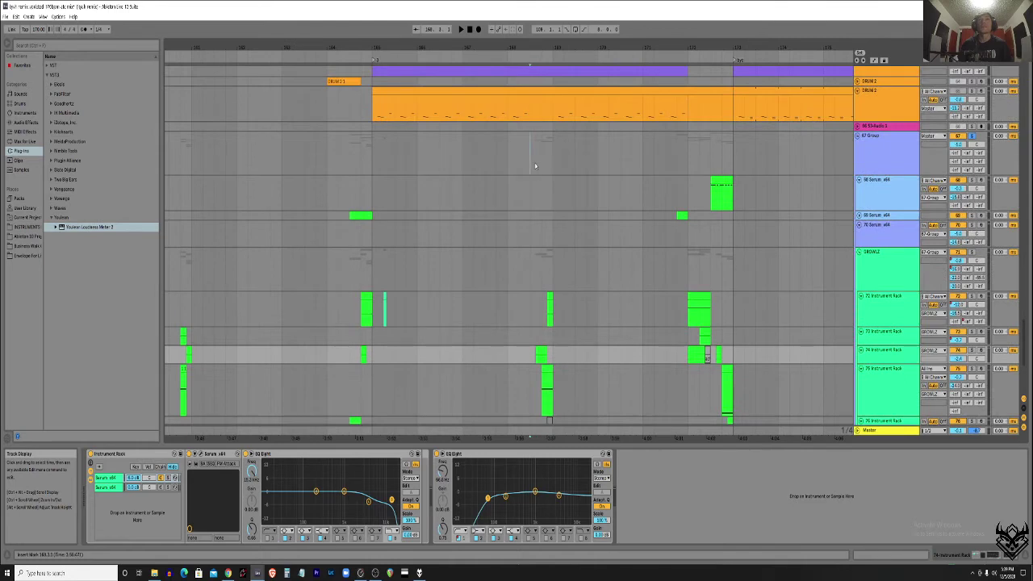
click(534, 165)
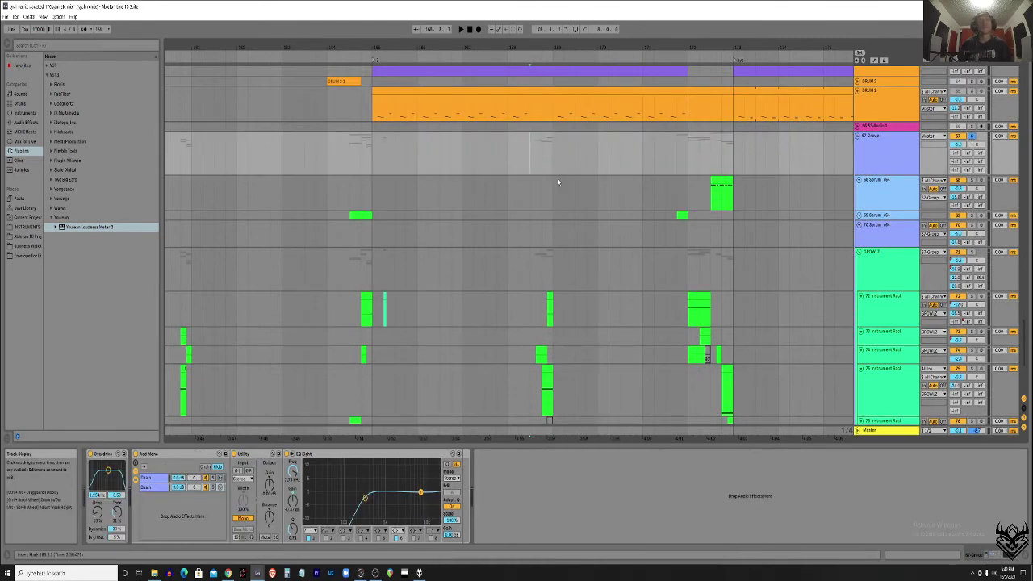
scroll(534, 257, down, 4)
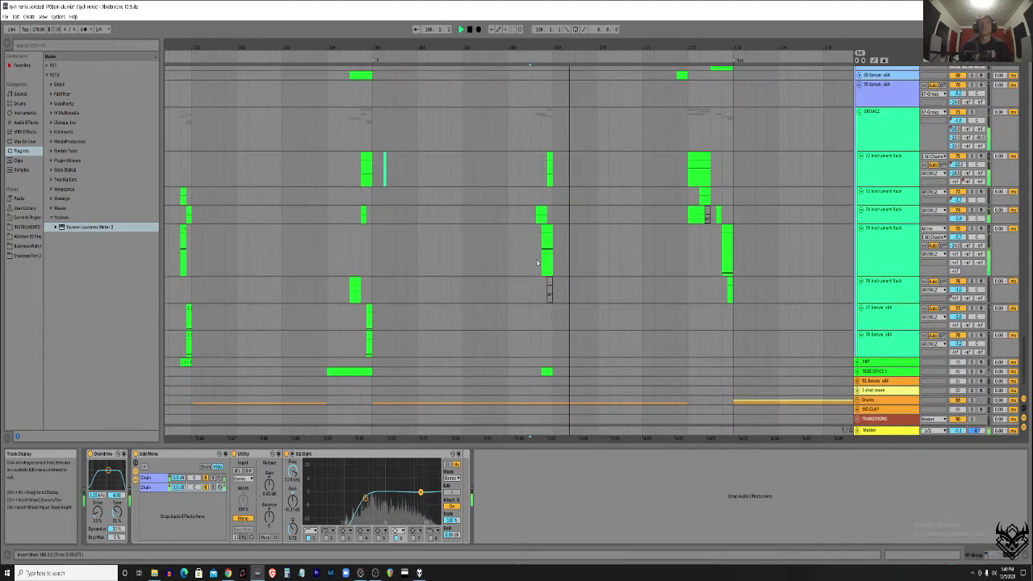
scroll(544, 251, up, 1)
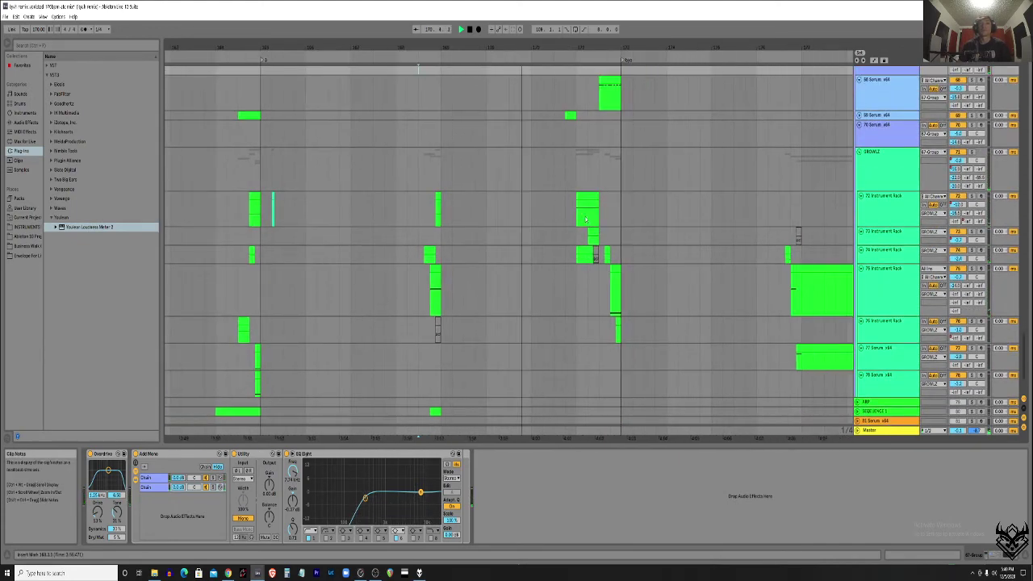
click(600, 224)
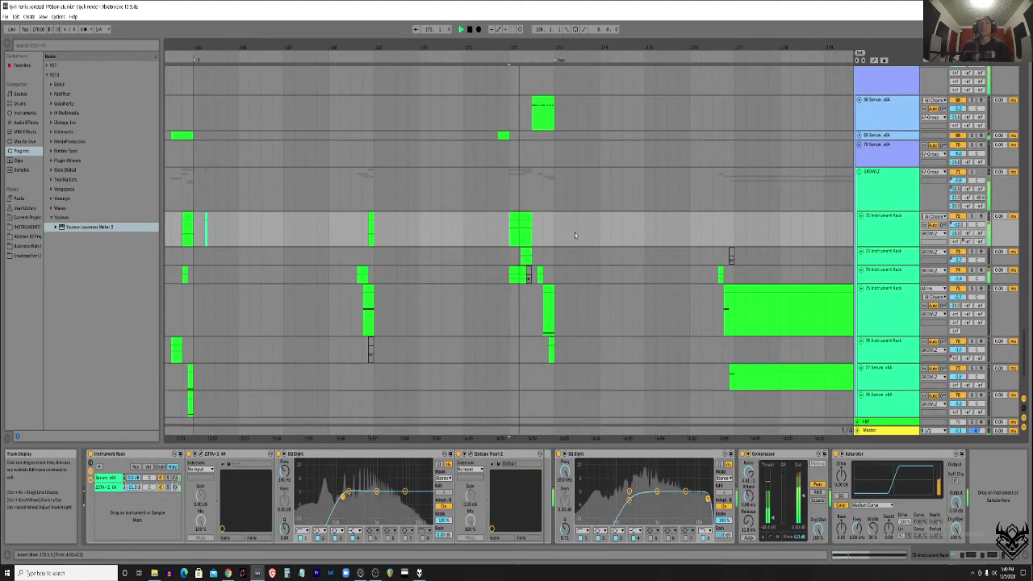
scroll(574, 232, up, 2)
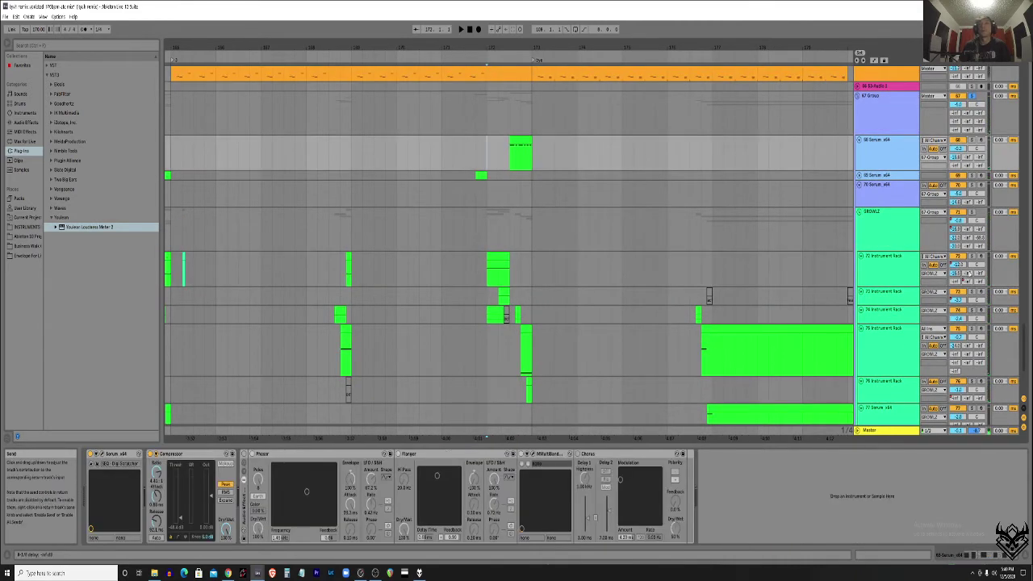
Audition the fill clips at bar 172 with the 72, 73 and 74 Instrument Rack tracks soloed in turn.
click(498, 269)
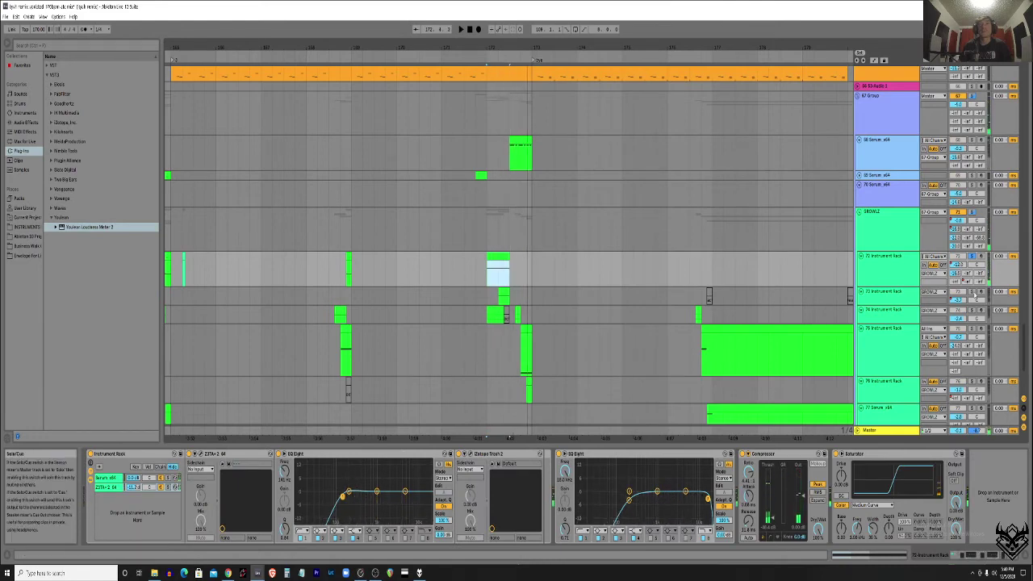
click(521, 296)
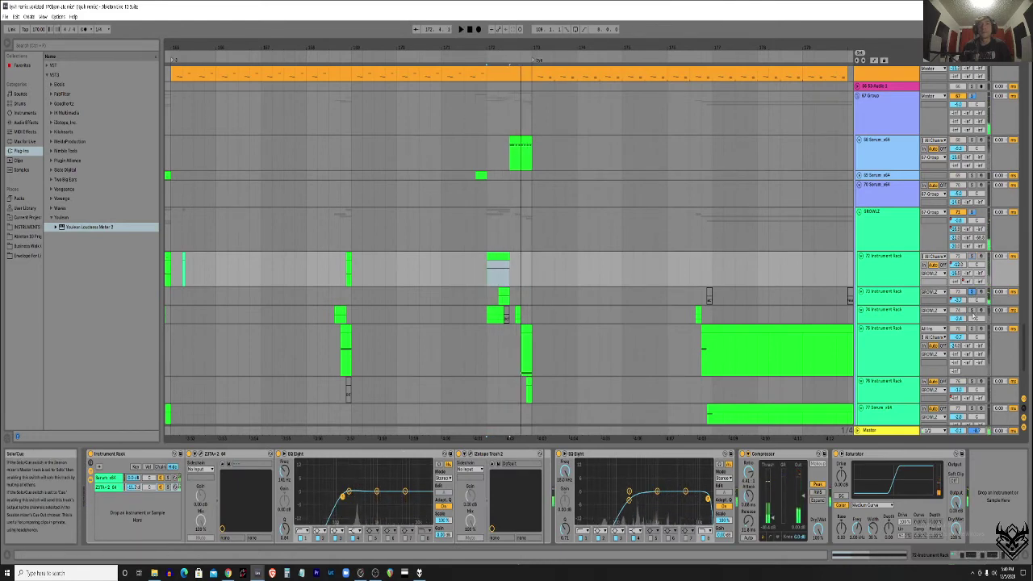
key(space)
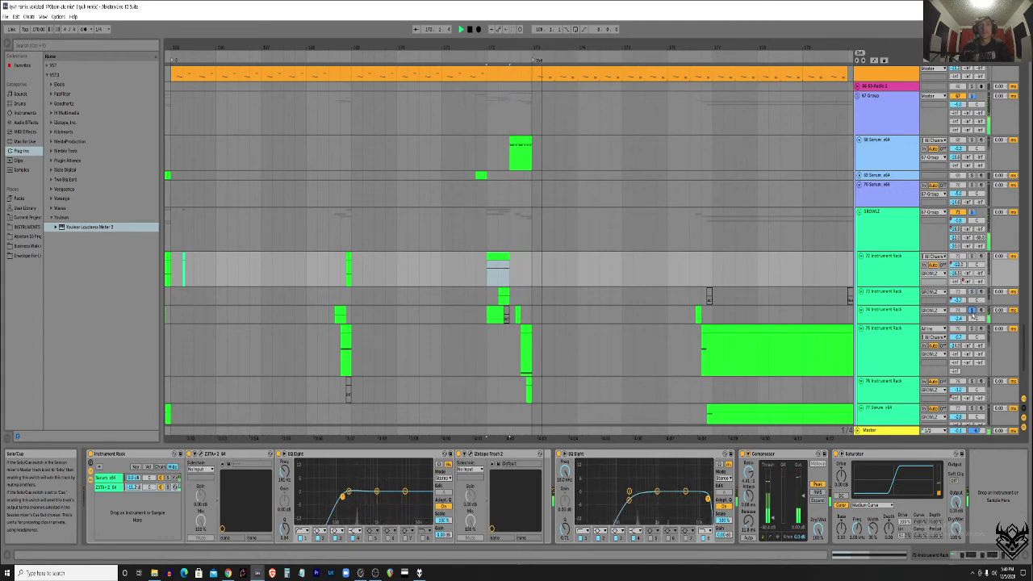
key(space)
Solo the 75 Instrument Rack to audition its clip before bar 173, and play the 68 Serum clip with that track soloed instead.
click(526, 347)
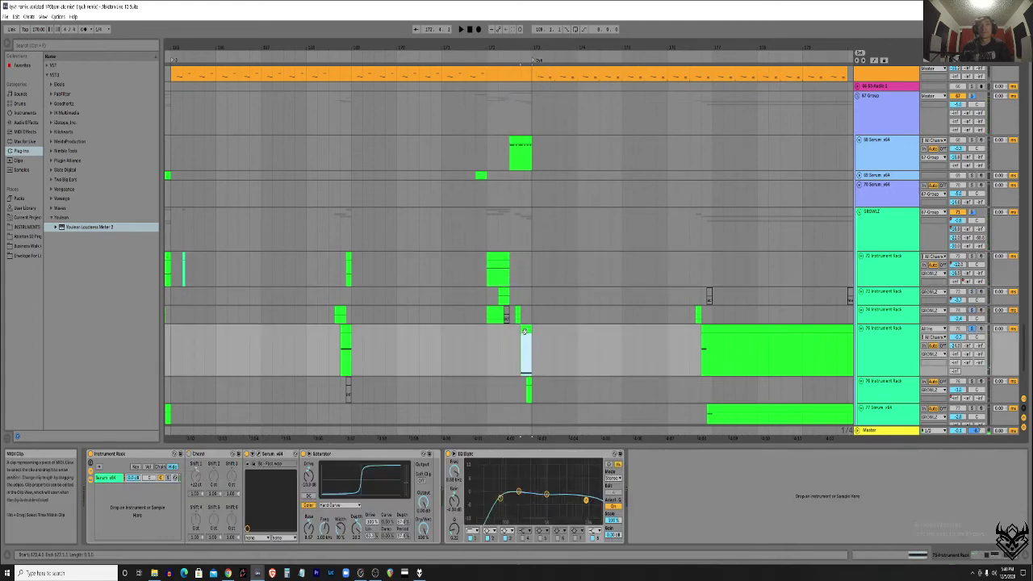
scroll(522, 200, down, 2)
scroll(522, 199, up, 3)
click(740, 182)
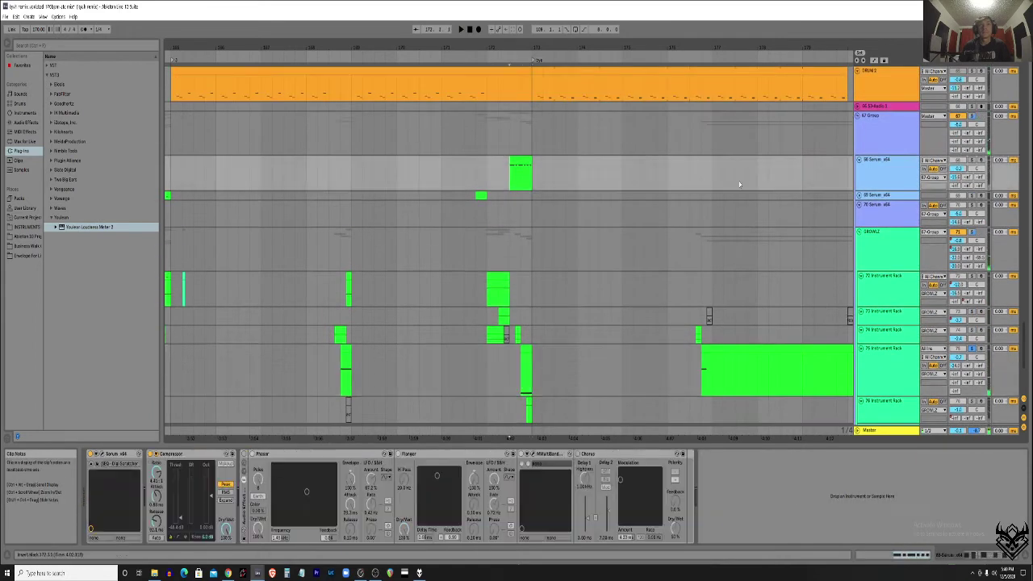
key(space)
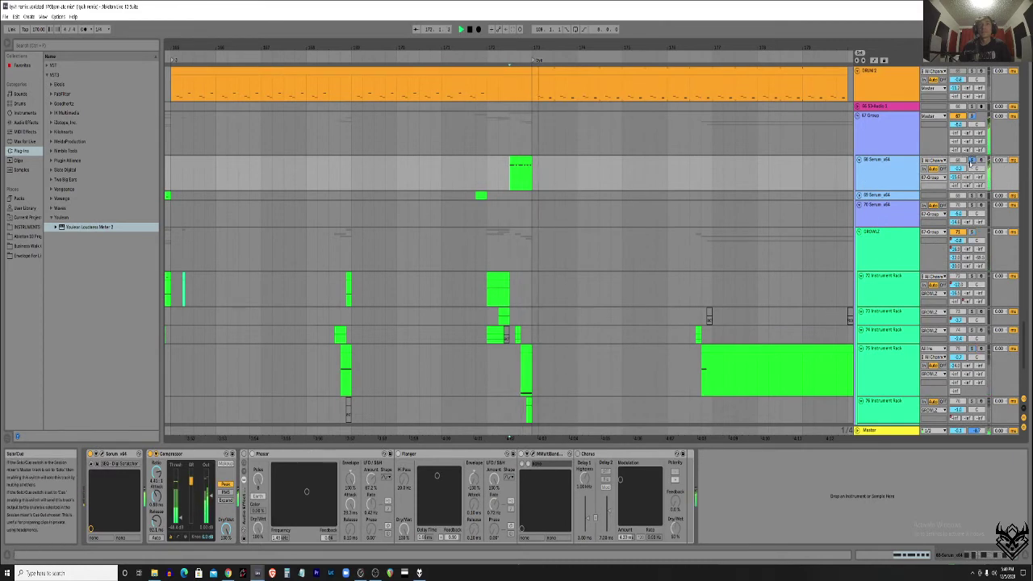
Select the short clip before bar 173 on the 76 Instrument Rack track, and solo the whole 67 Group again.
scroll(576, 274, down, 5)
click(502, 288)
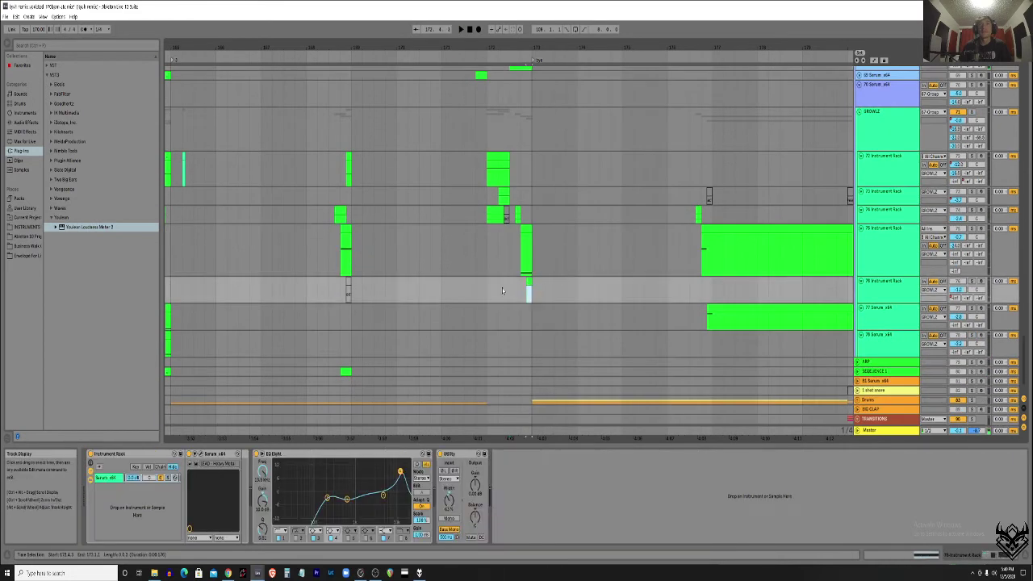
scroll(484, 312, up, 4)
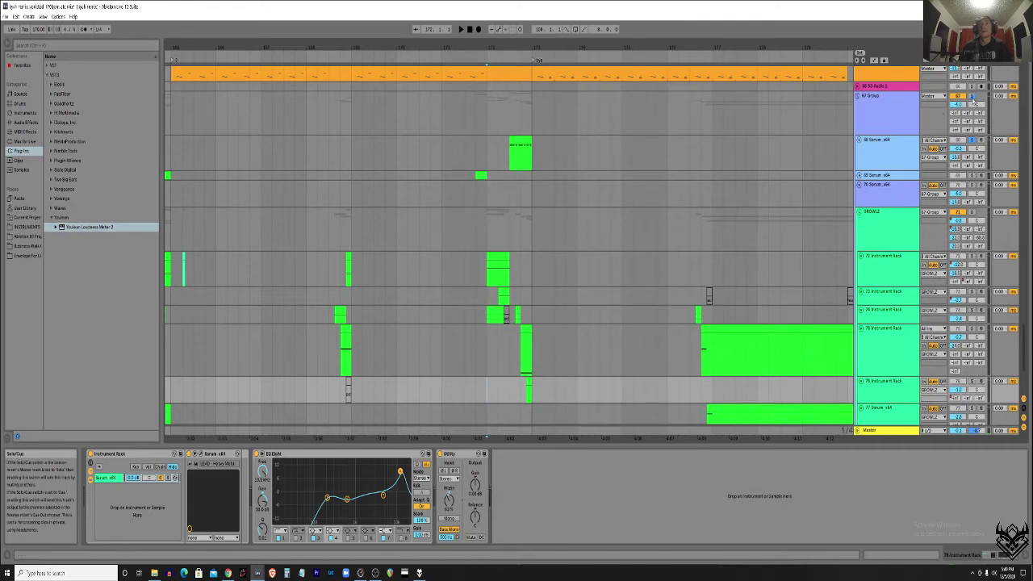
Open the 68 Serum clip in an enlarged note editor and select the time range over the end of its third A2 note.
click(520, 153)
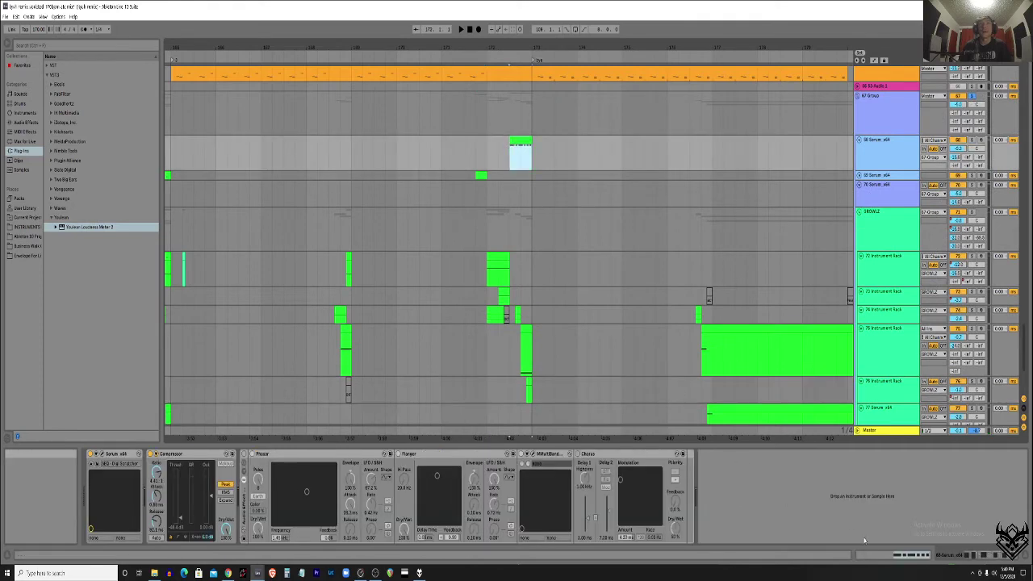
drag(532, 442, 532, 324)
drag(699, 449, 658, 403)
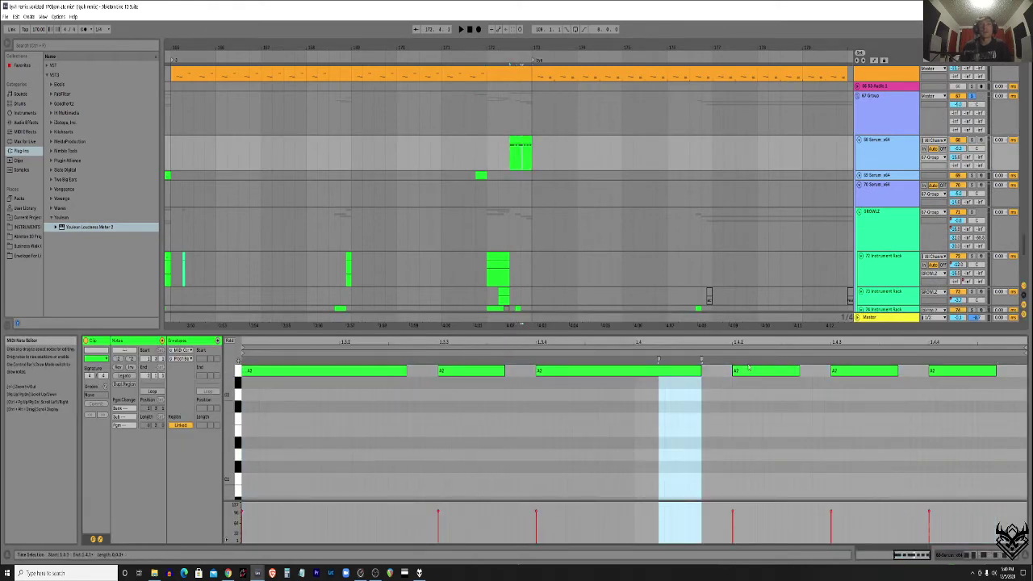
Play the soloed 67 Group from bar 172 and follow it through the long clip on the 75 Instrument Rack track.
click(490, 144)
key(space)
scroll(508, 154, down, 3)
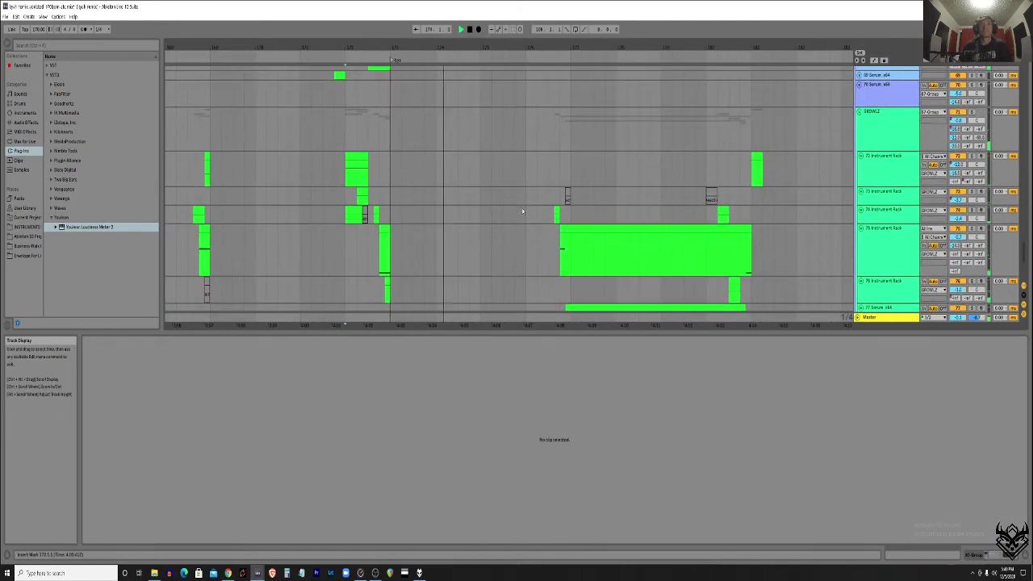
click(548, 242)
scroll(547, 242, down, 3)
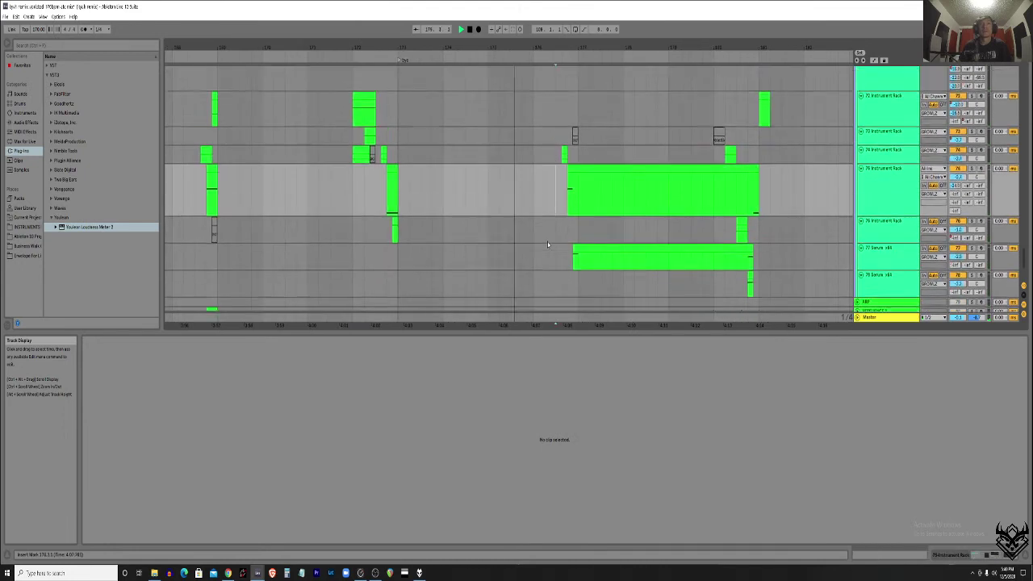
scroll(547, 241, up, 2)
scroll(601, 204, up, 1)
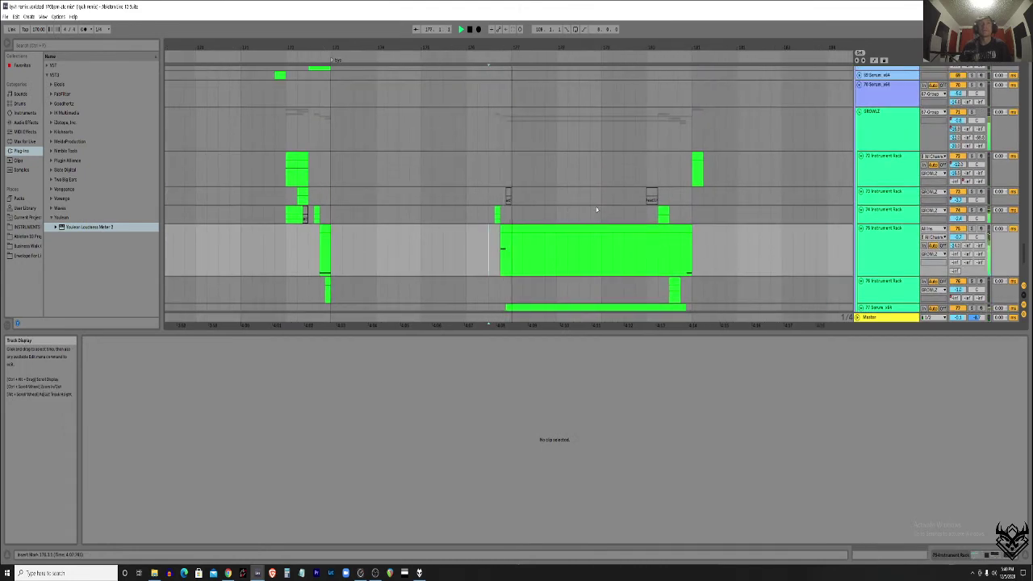
scroll(593, 211, down, 3)
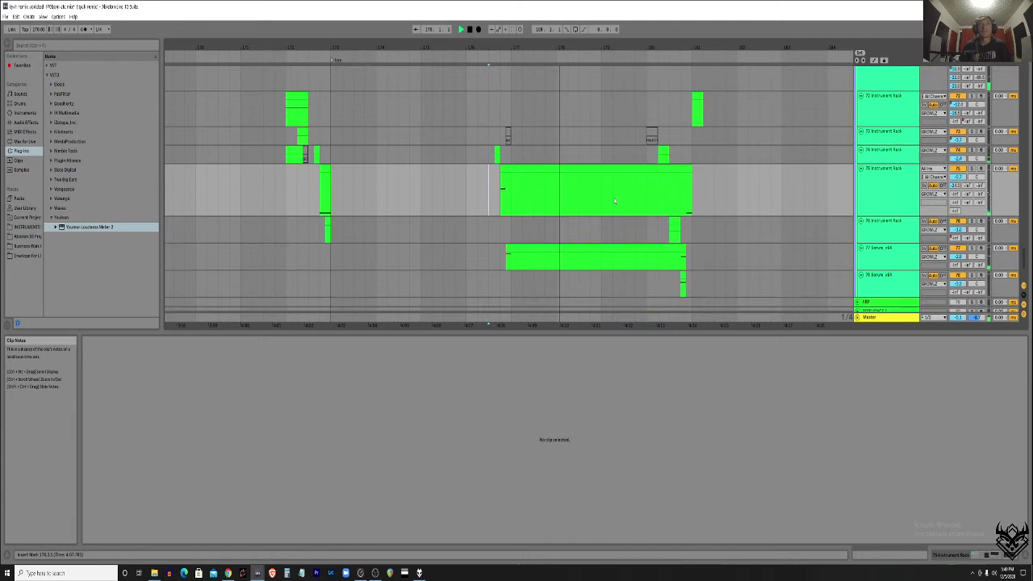
Show the notes and pitch bend envelope of the long 77 Serum clip while the group plays on.
click(526, 257)
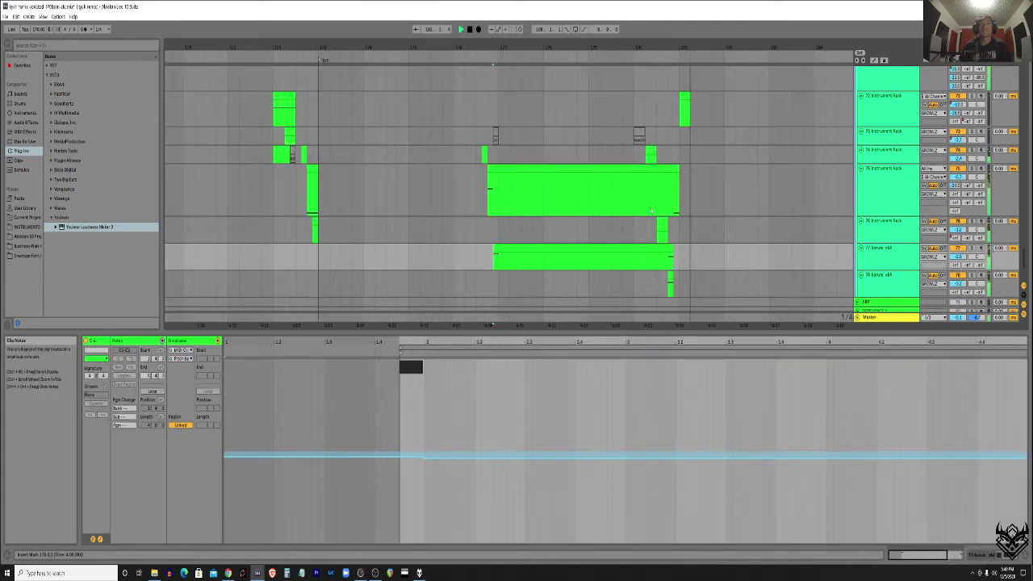
scroll(652, 211, down, 3)
ctrl+scroll(613, 193, down, 3)
scroll(580, 174, up, 5)
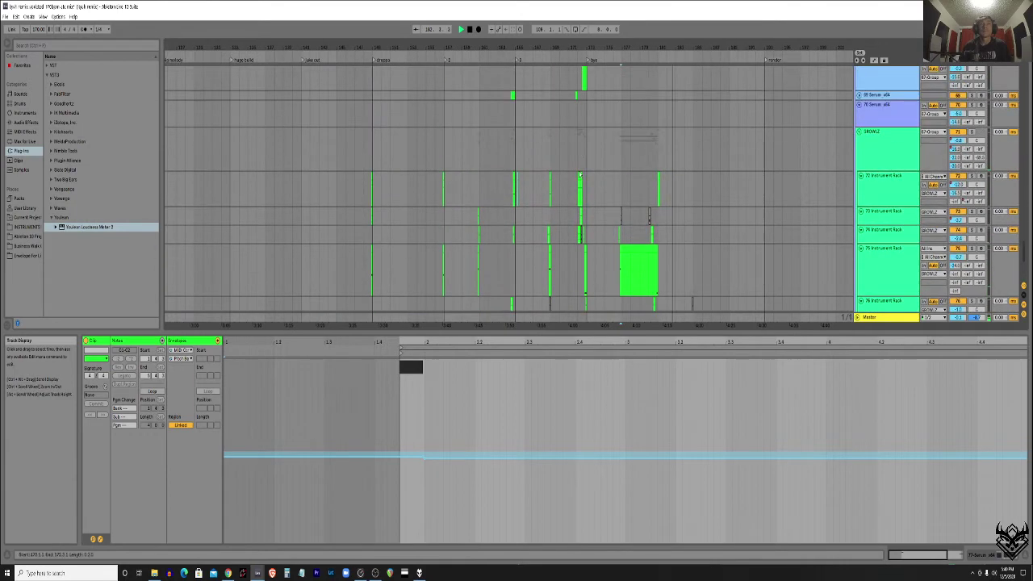
Play the arrangement from bar 165 and select the ADD KICK and GATED KICK group tracks together.
scroll(579, 174, up, 5)
click(515, 162)
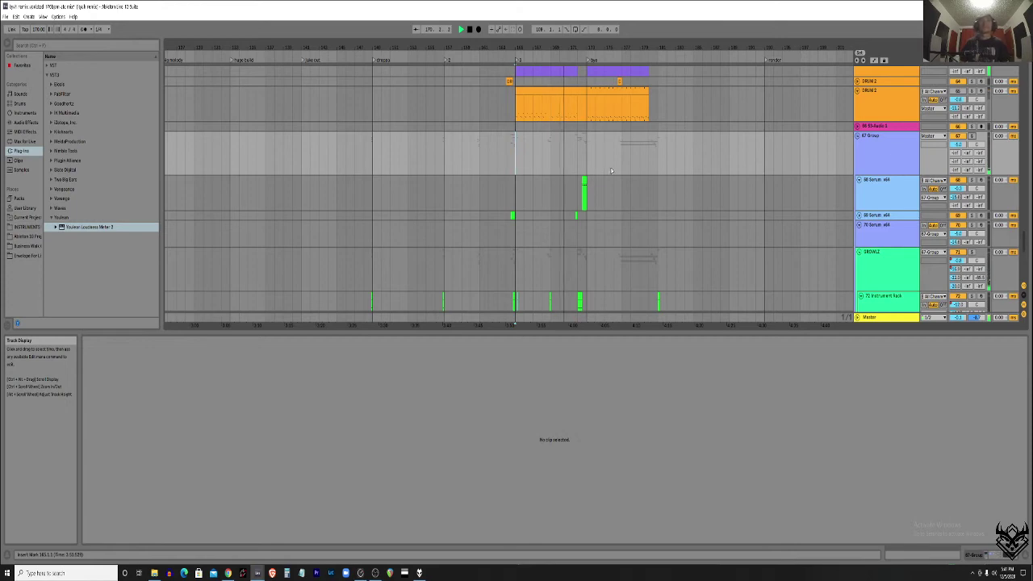
scroll(611, 171, up, 15)
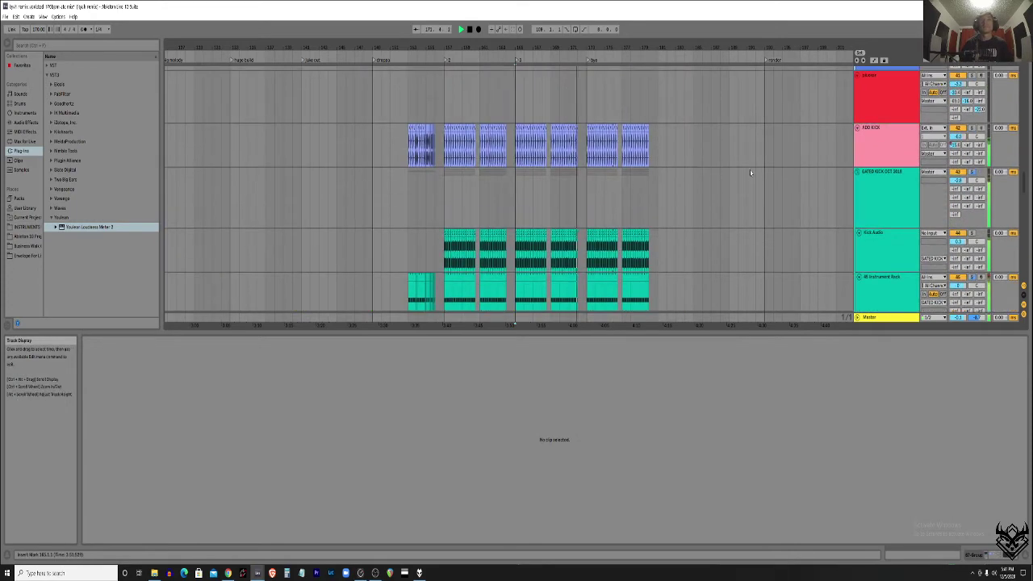
click(884, 186)
shift+click(893, 151)
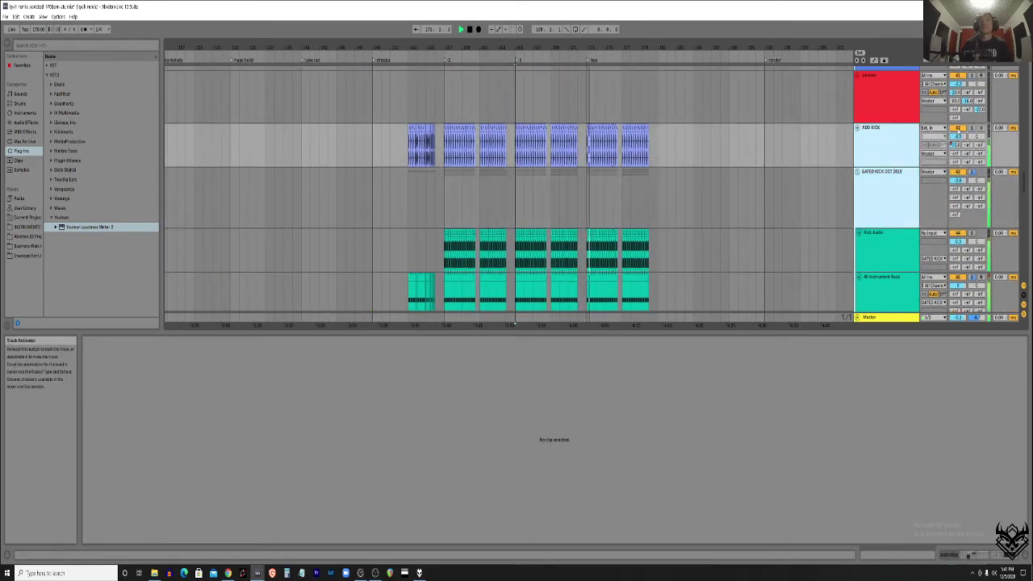
Replay the kick section from bar 165 and show the notes of the long HARD PSY clip.
scroll(605, 149, right, 2)
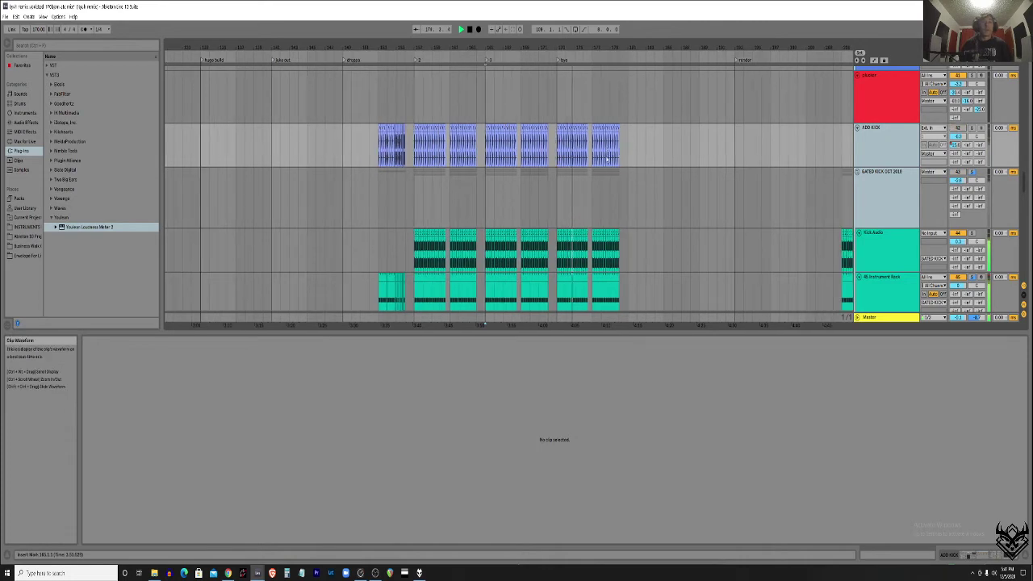
scroll(765, 212, down, 10)
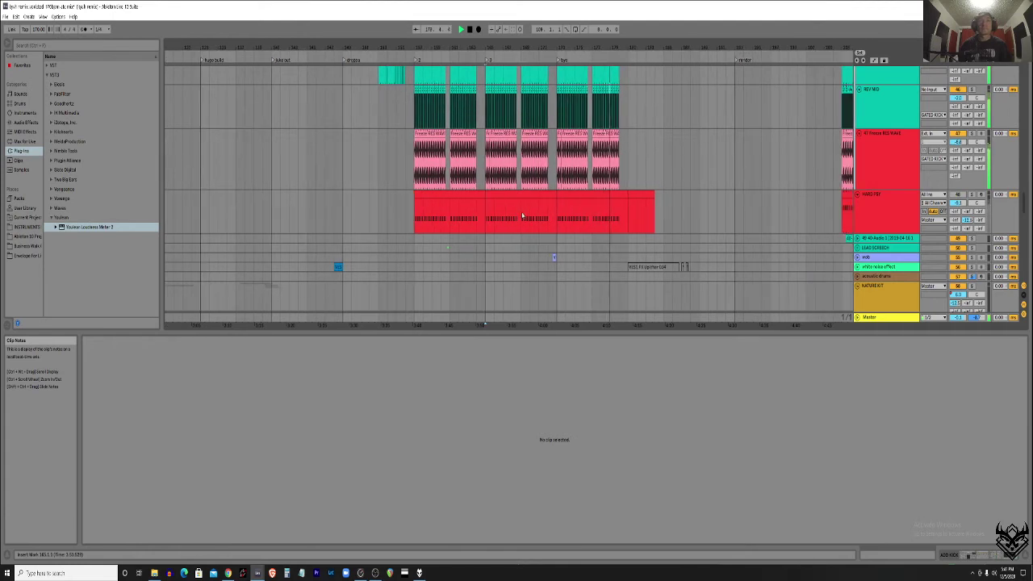
scroll(518, 231, up, 1)
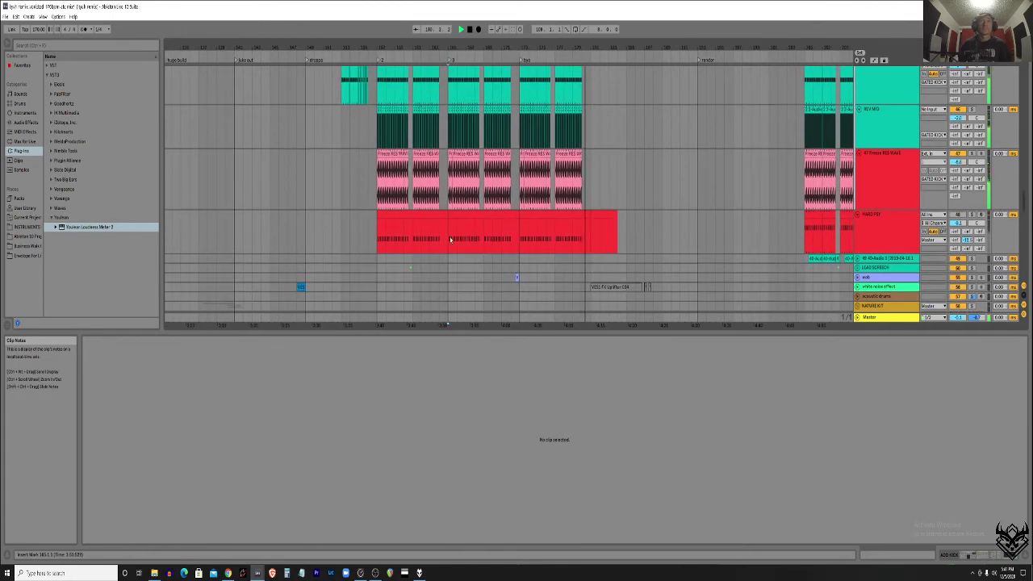
click(449, 239)
scroll(878, 154, up, 5)
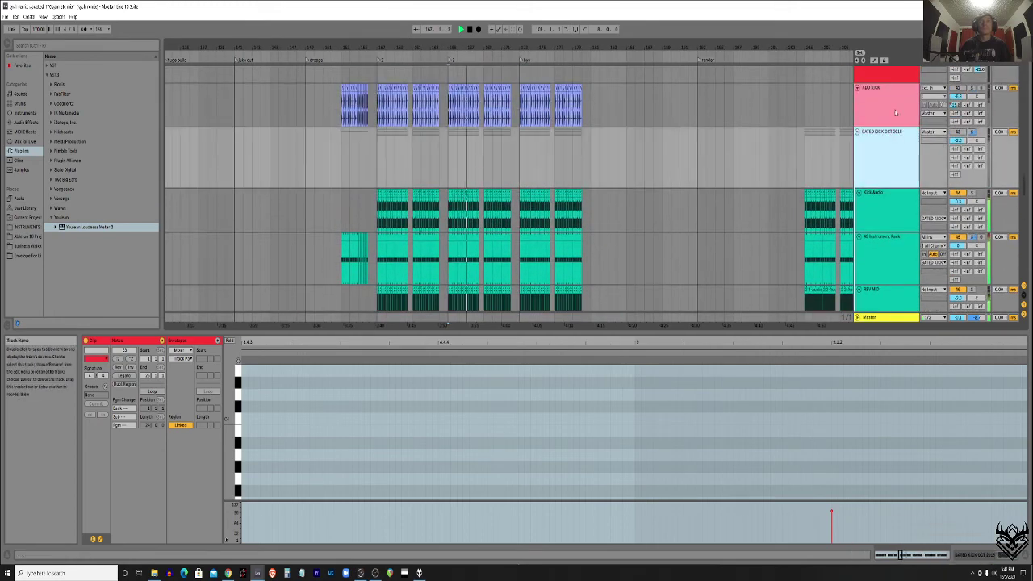
Compare the playing kicks with the ADD KICK track switched off and on again, keeping the GATED KICK group selected with it.
scroll(880, 161, down, 6)
scroll(882, 168, up, 6)
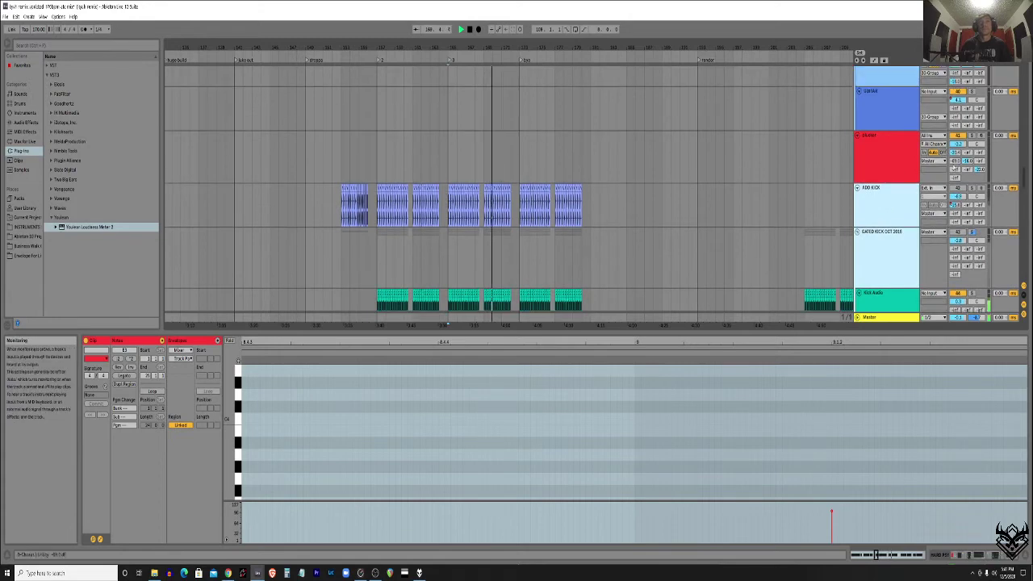
scroll(893, 178, down, 1)
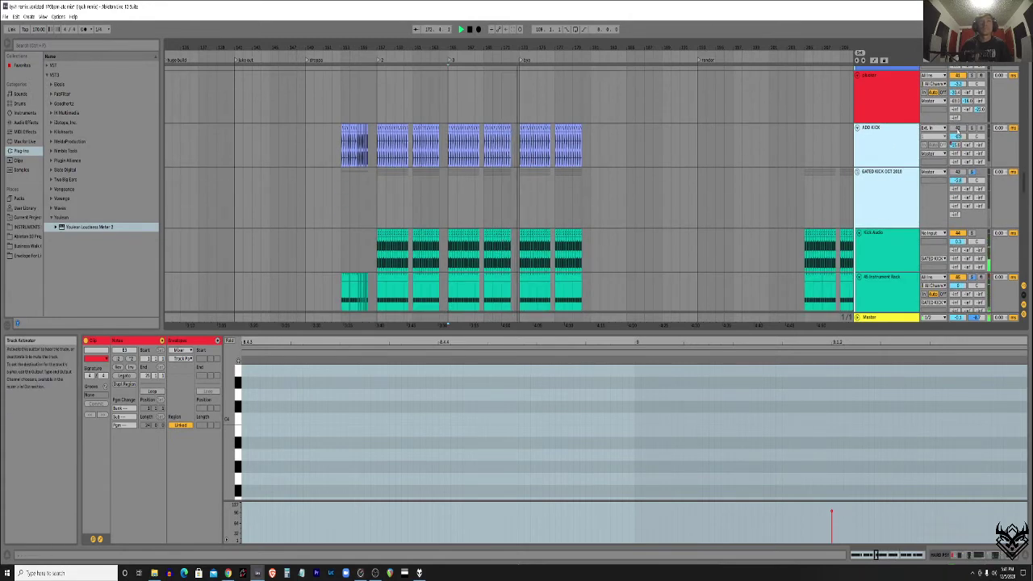
click(958, 128)
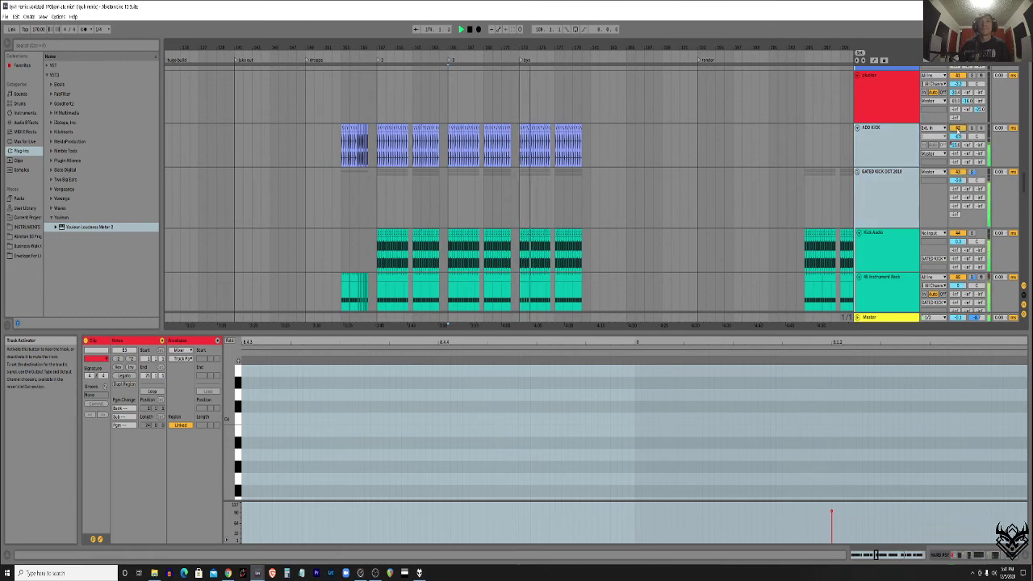